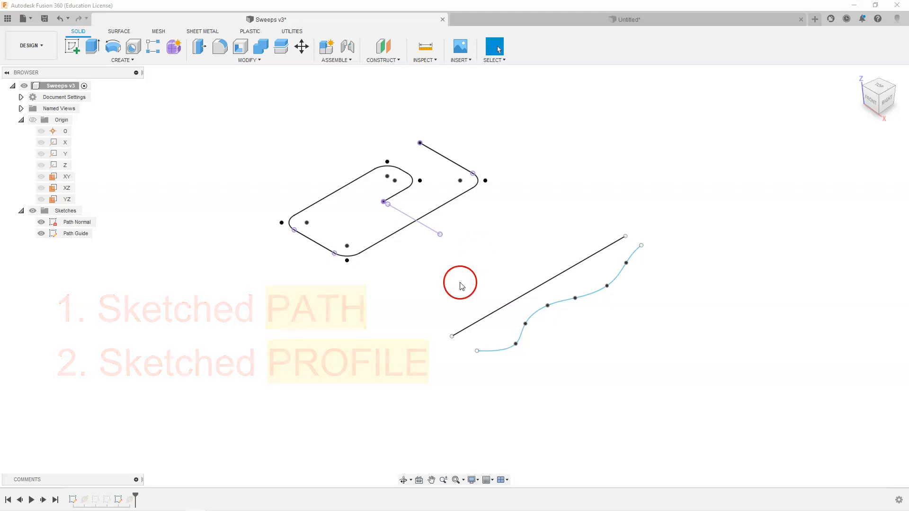
- Open the Path Normal sketch from the top view, examine its dimensions, and finish it without edits
click(879, 88)
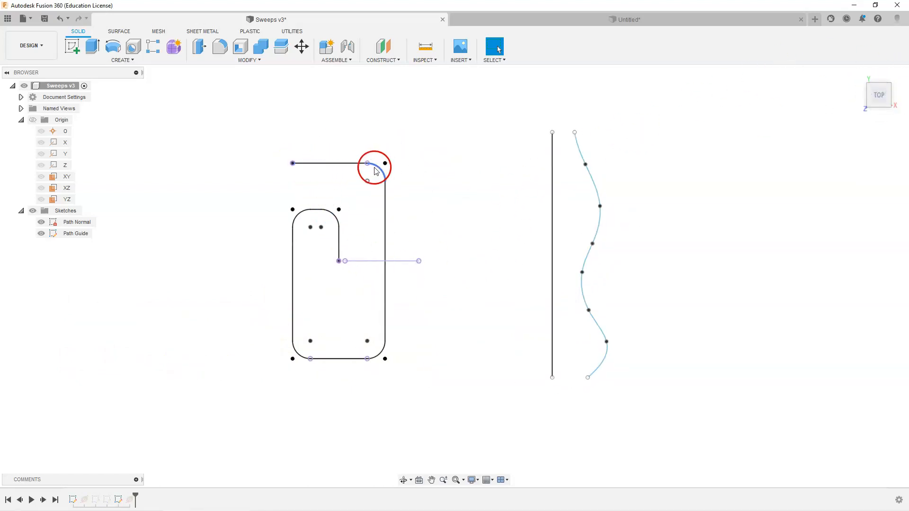
double_click(53, 223)
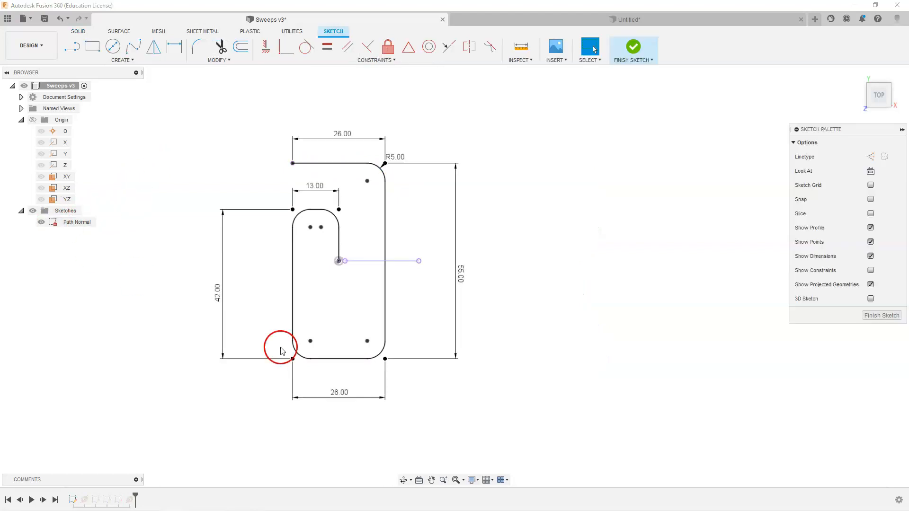
scroll(140, 319, up, 2)
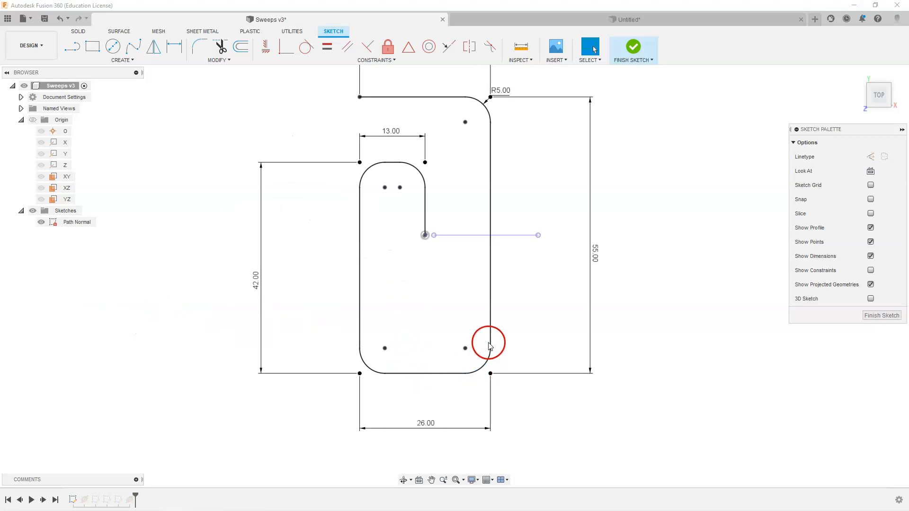
scroll(512, 342, down, 1)
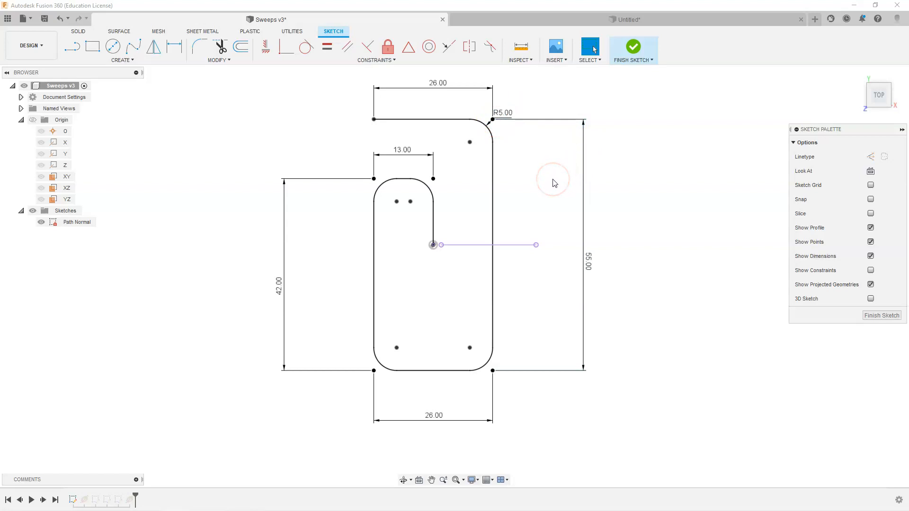
click(633, 48)
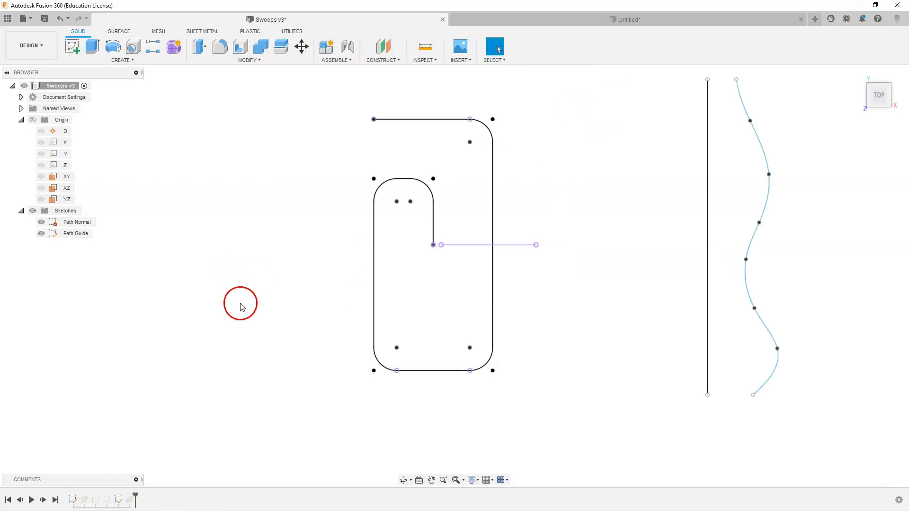
scroll(240, 305, down, 1)
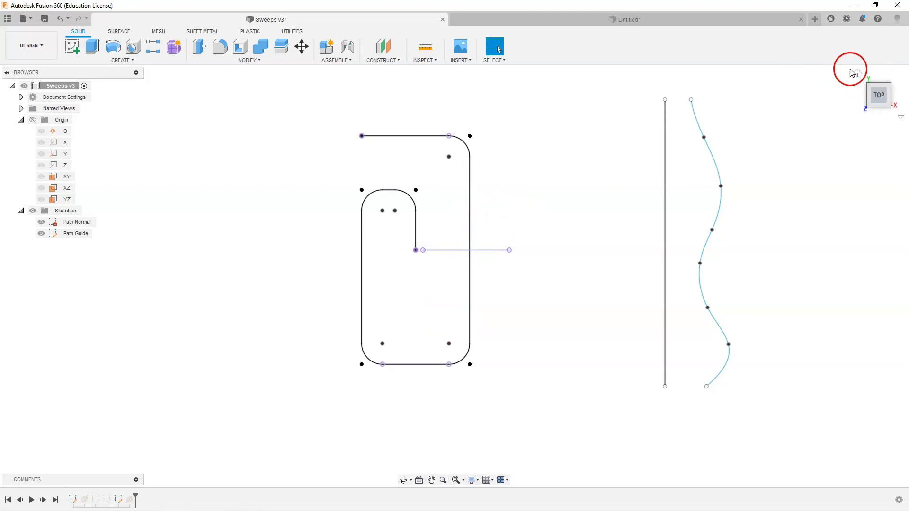
click(855, 73)
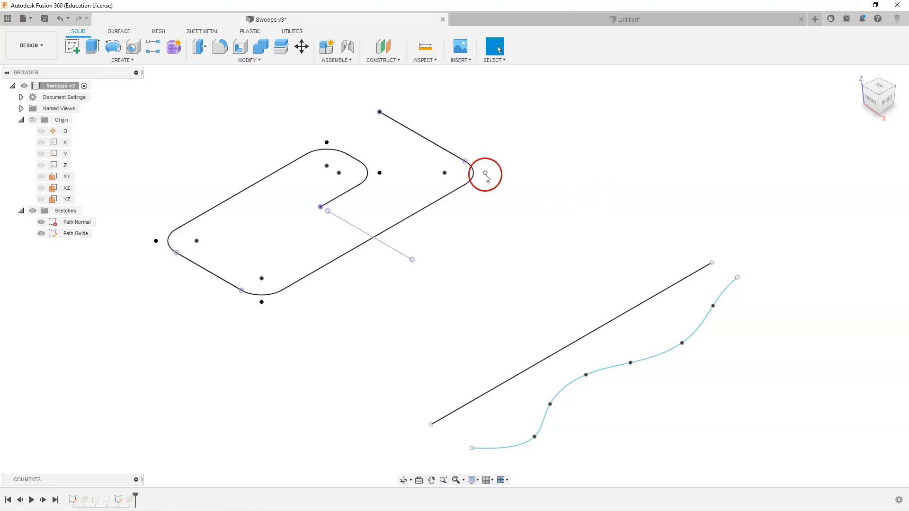
- Start a Plane Along Path on the Path Normal chain, selecting it at its outer open end
click(396, 62)
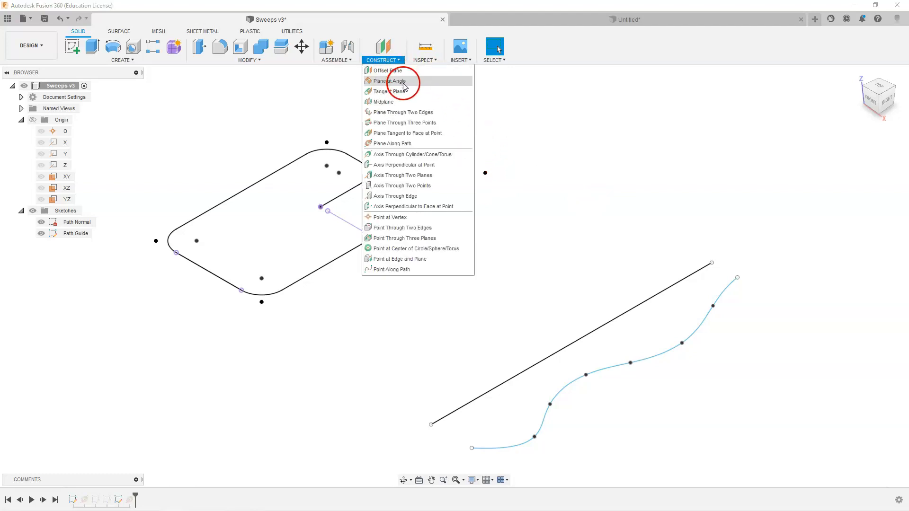
click(398, 144)
scroll(492, 152, down, 3)
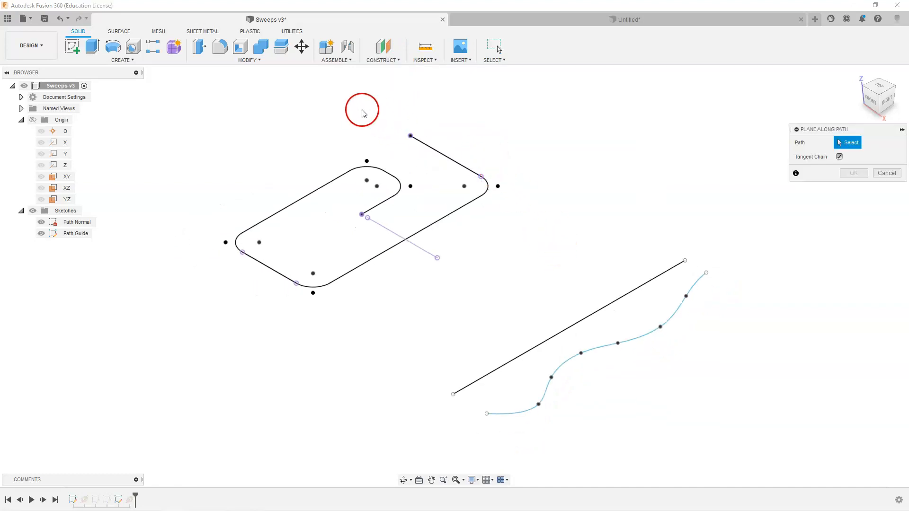
scroll(372, 119, up, 4)
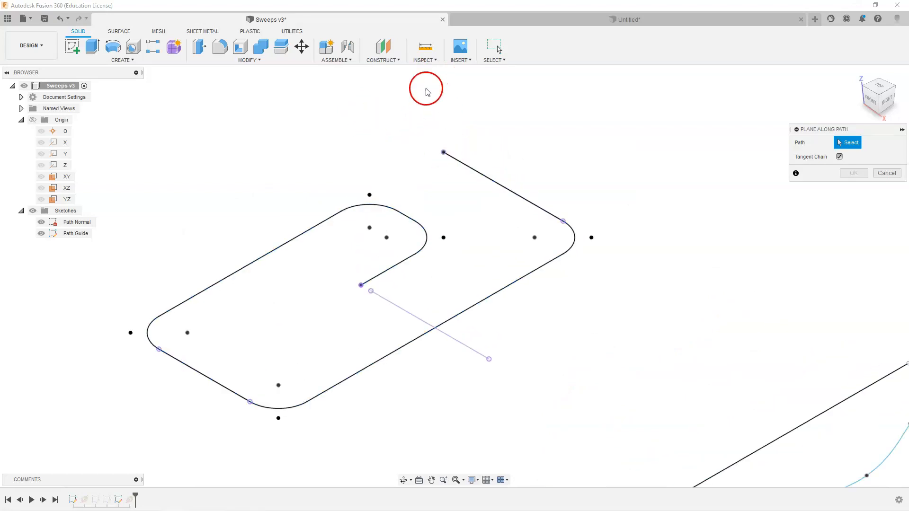
click(444, 153)
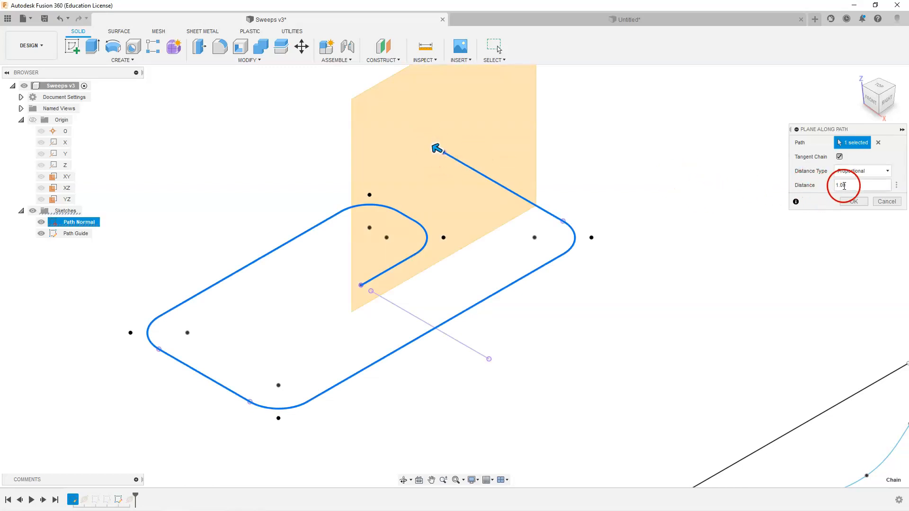
- Try a proportional distance of 0.5 for the plane, restore it to 1, and check the distance type options
drag(851, 185, 828, 189)
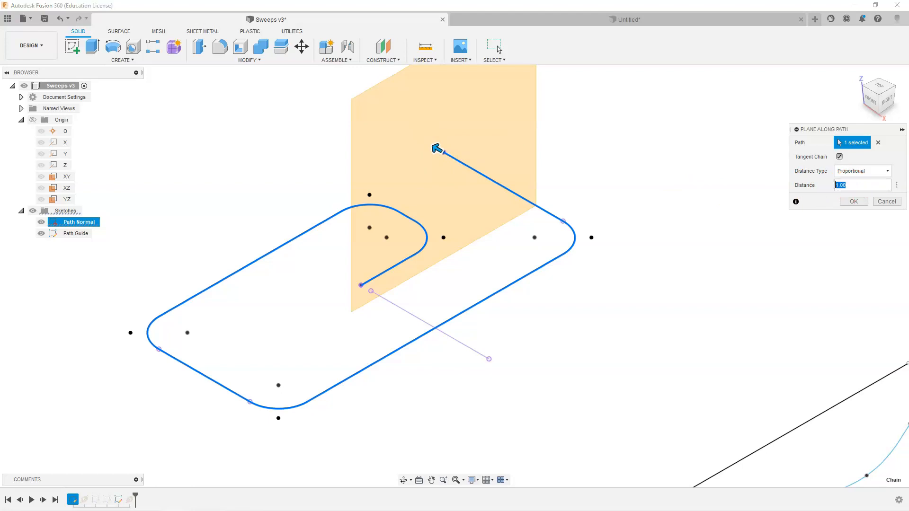
click(863, 188)
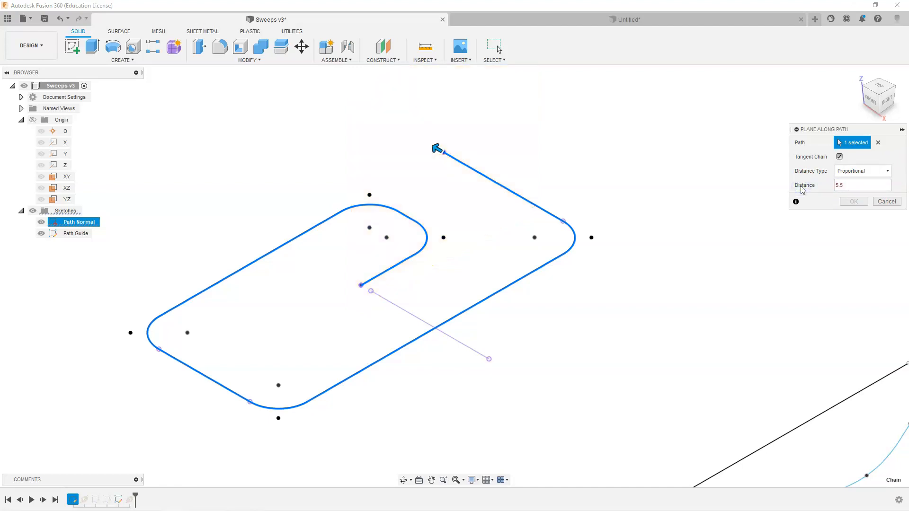
text(.5)
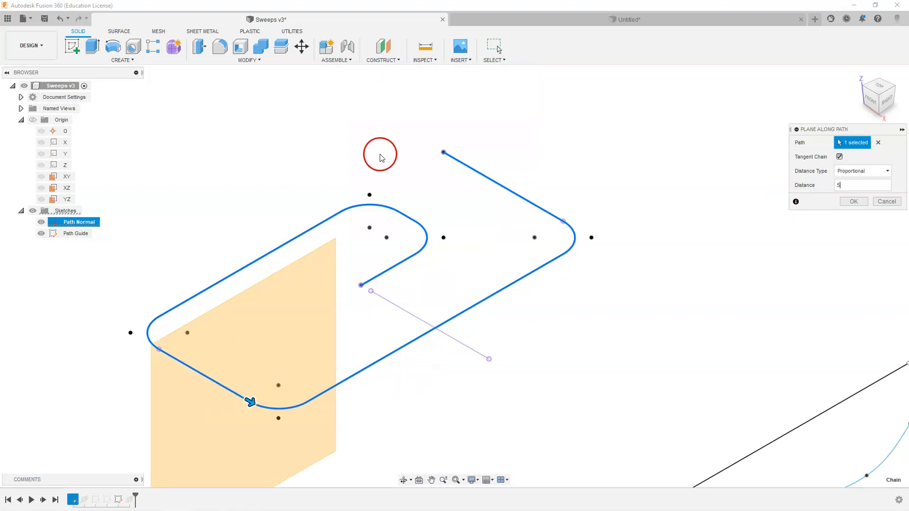
click(845, 185)
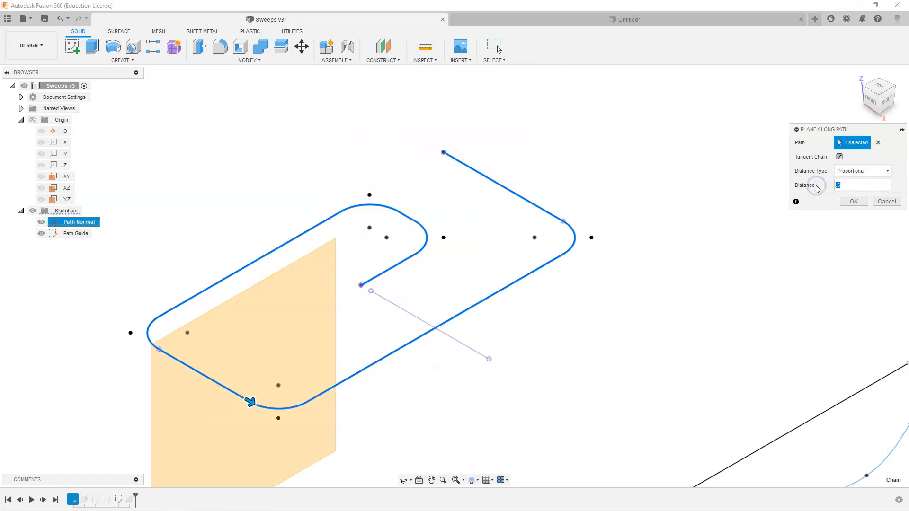
click(888, 172)
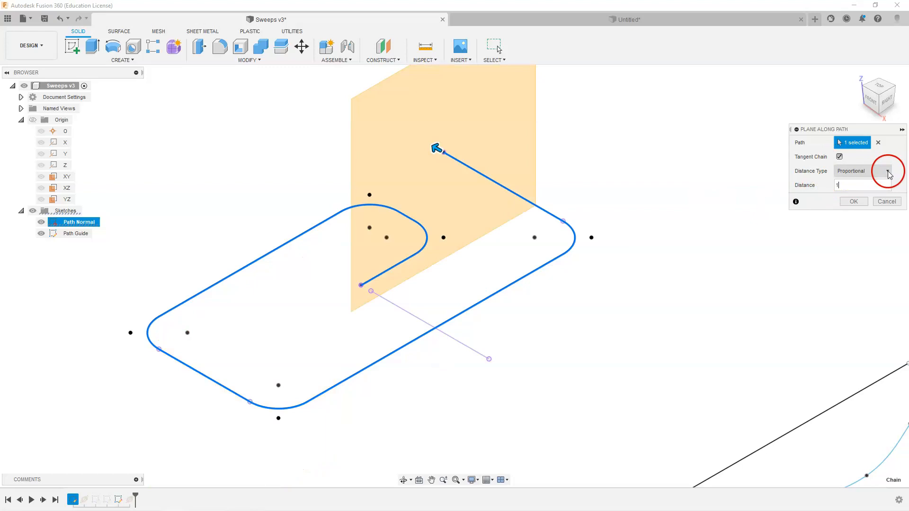
click(887, 172)
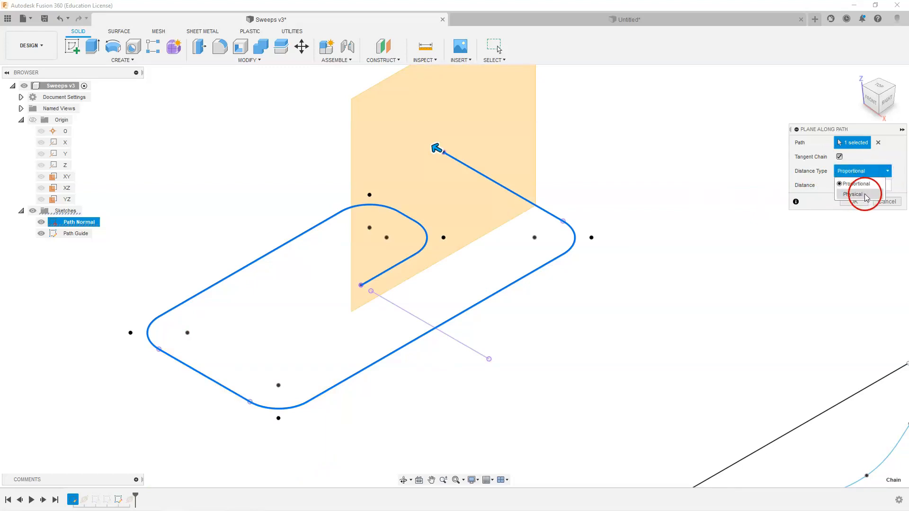
click(852, 172)
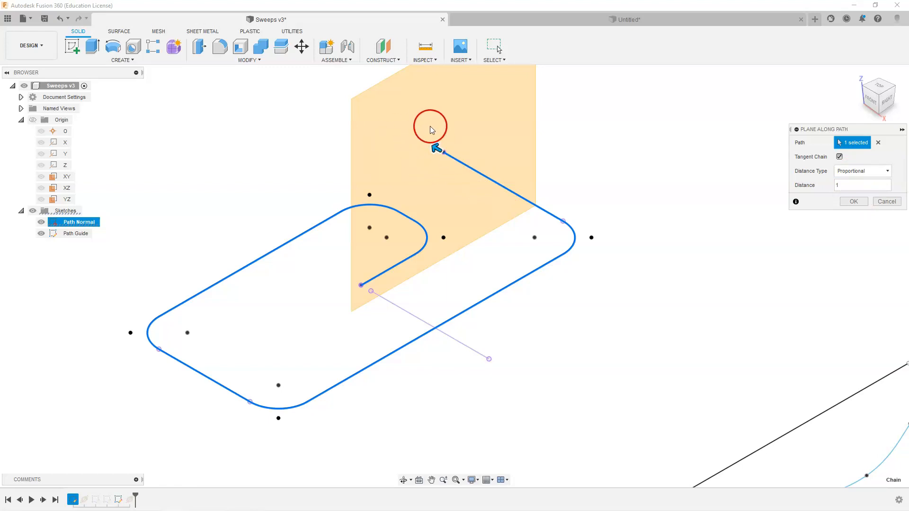
- Create the construction plane at the path's outer end, at a proportional distance of 1
middle_drag(528, 307, 581, 283)
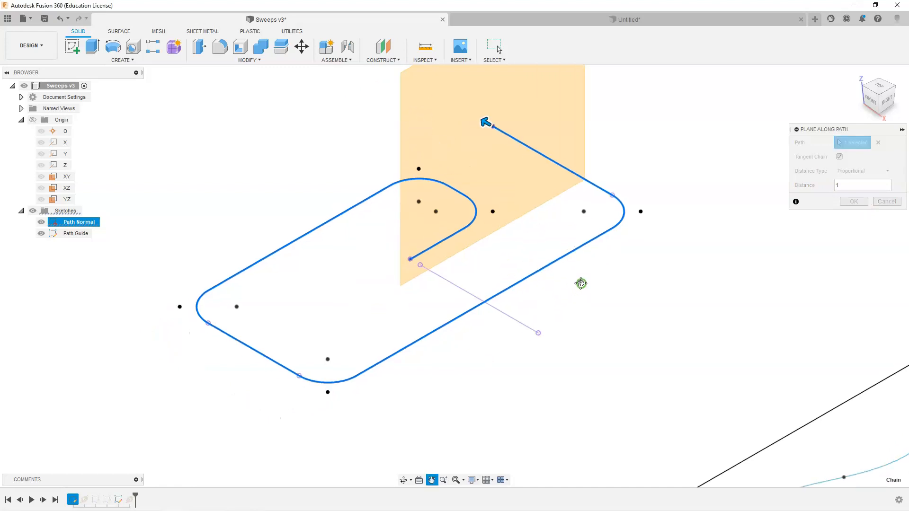
mouse_move(548, 313)
shift+middle_down()
mouse_move(598, 292)
mouse_move(621, 306)
mouse_move(588, 317)
mouse_move(597, 311)
shift+middle_up()
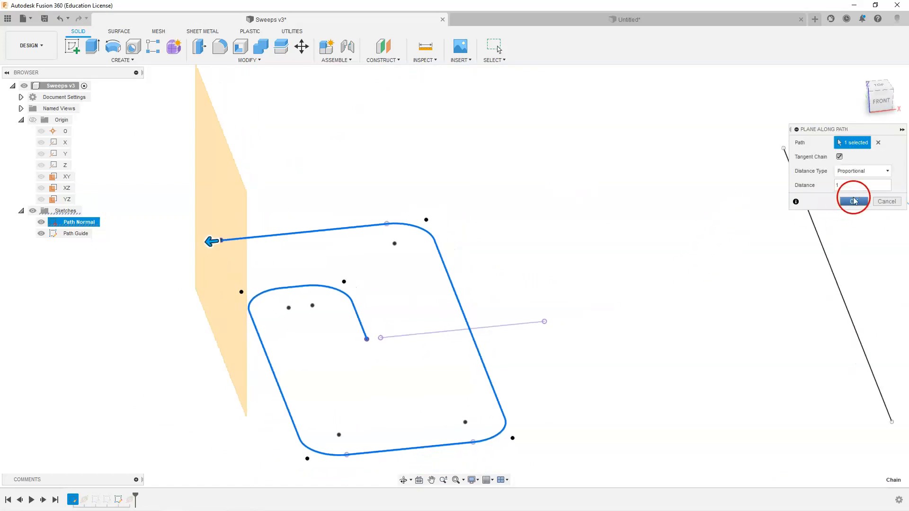
click(855, 201)
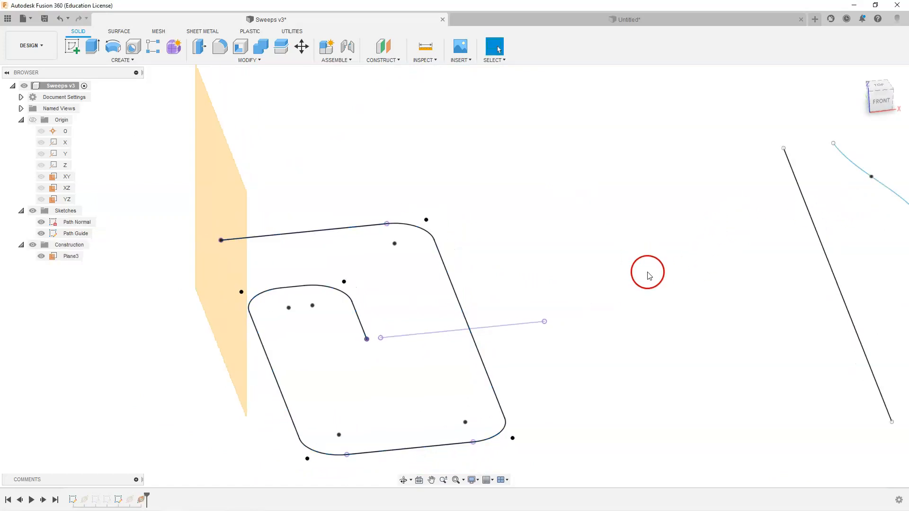
- Start a sketch on the new construction plane at the path's outer end
scroll(649, 275, down, 2)
click(857, 72)
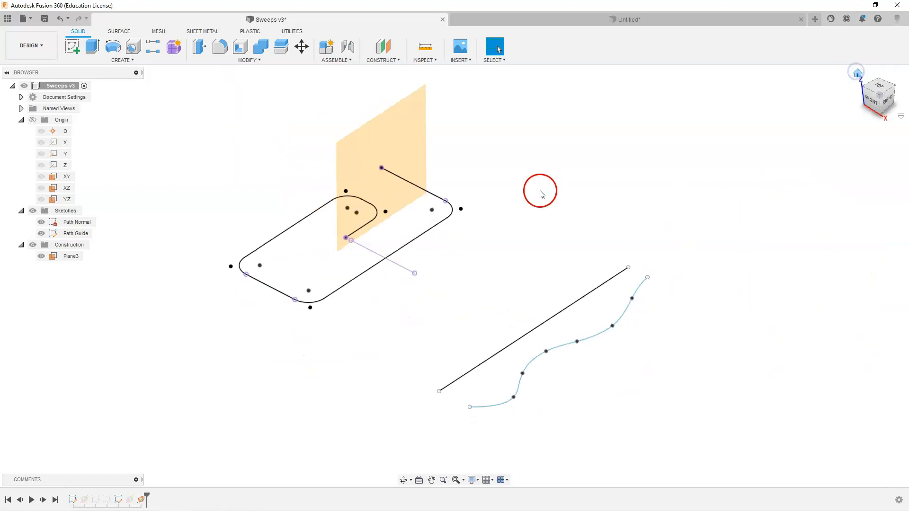
mouse_move(478, 280)
shift+middle_down()
mouse_move(475, 286)
mouse_move(505, 292)
mouse_move(542, 277)
mouse_move(576, 280)
shift+middle_up()
click(73, 48)
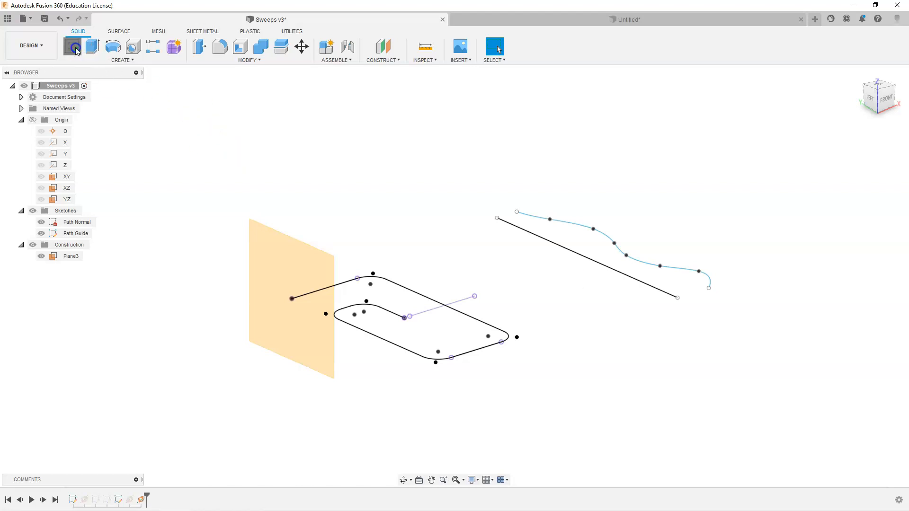
click(301, 254)
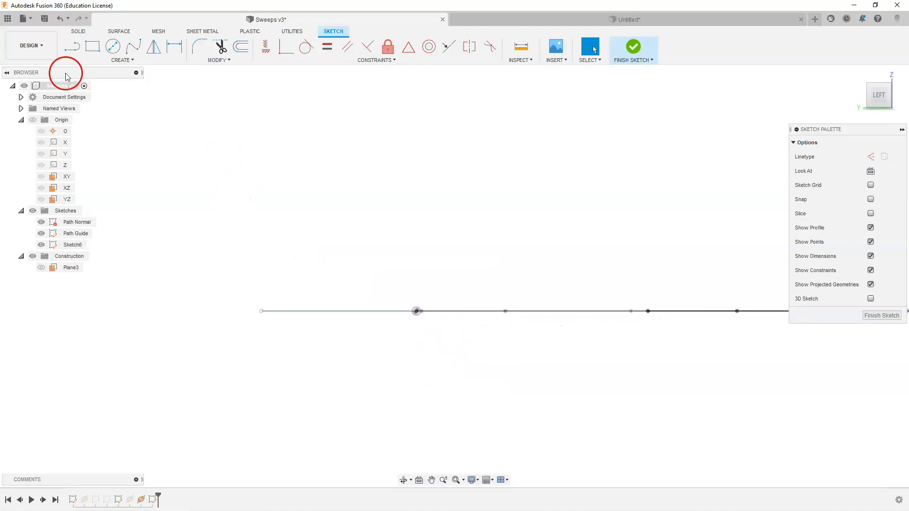
- Draw a circle about 2.7 mm in diameter centered on the path's endpoint
click(114, 48)
click(416, 312)
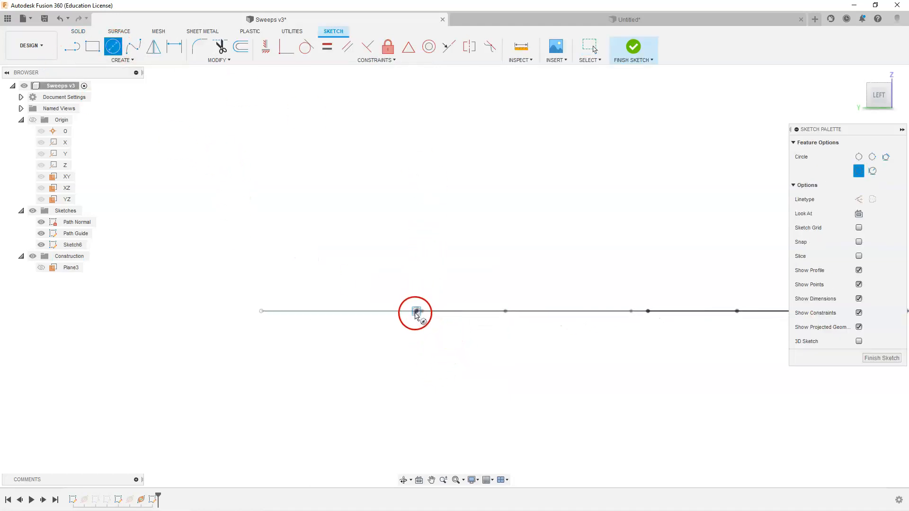
click(431, 295)
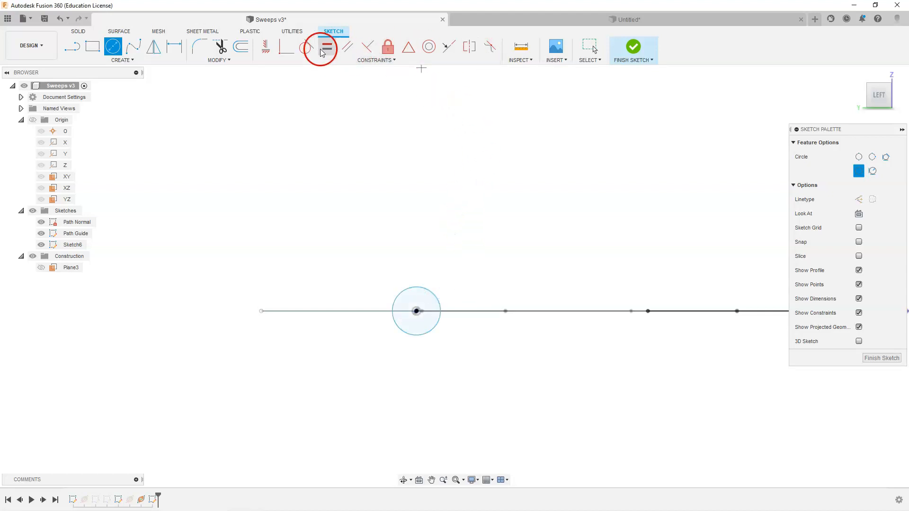
- Dimension the circle's diameter to 2.5 mm and finish the sketch
click(174, 46)
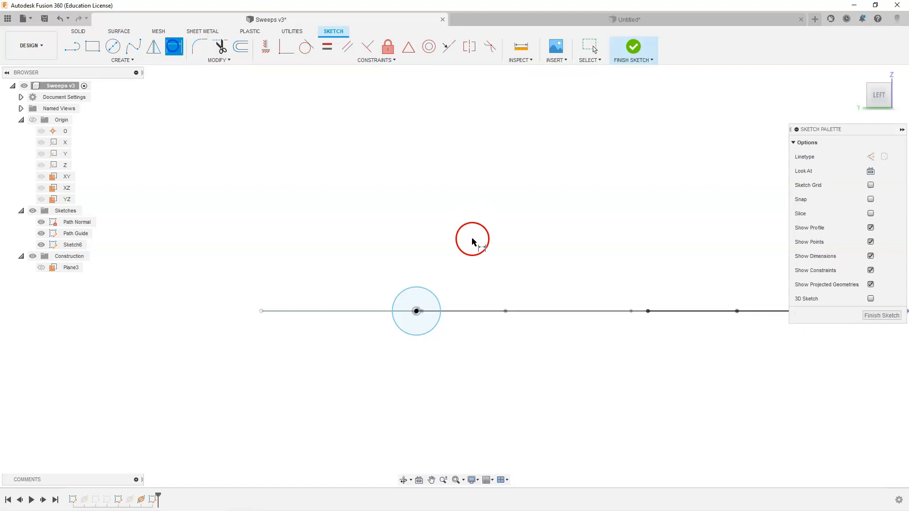
click(426, 287)
click(442, 267)
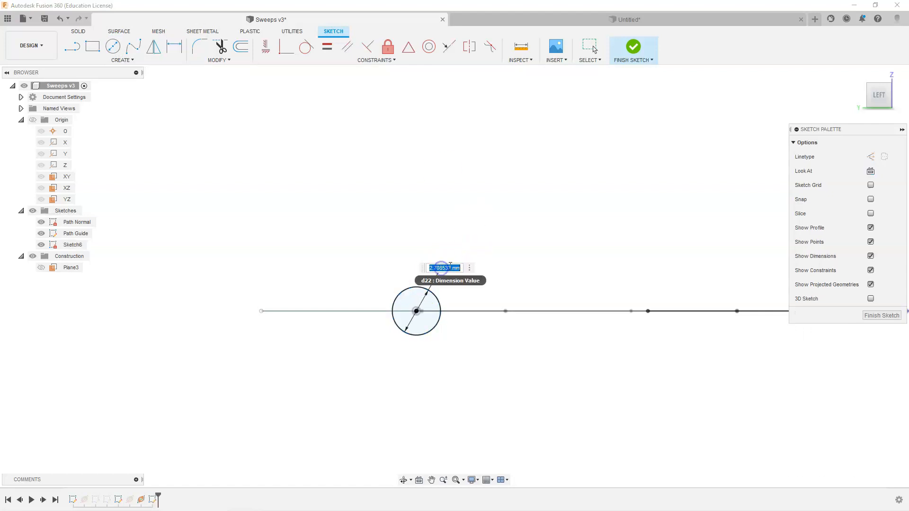
click(421, 197)
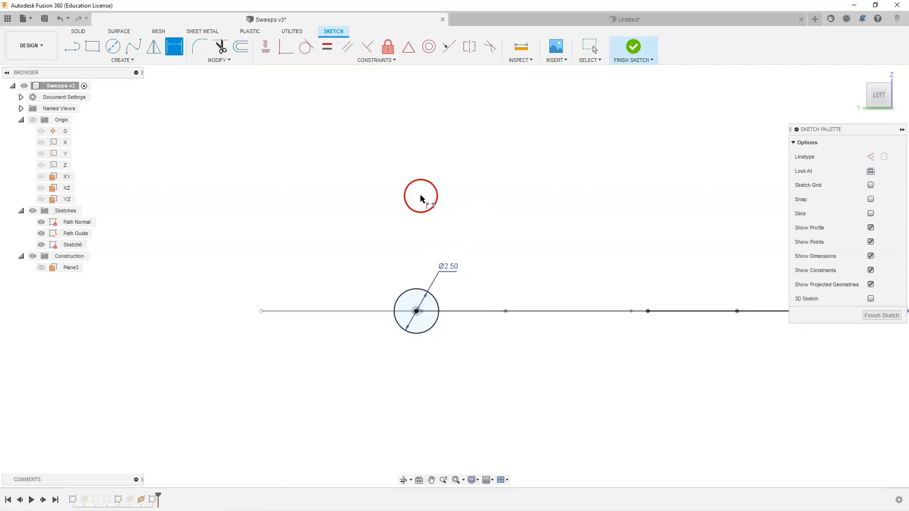
click(634, 48)
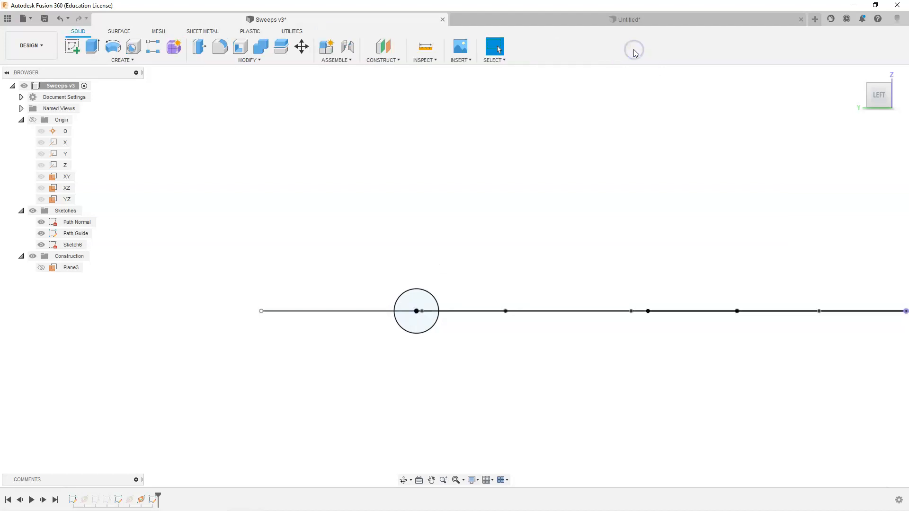
- Sweep the circle along the Path Normal sketch as a single-path, perpendicular sweep that creates a new body
click(858, 74)
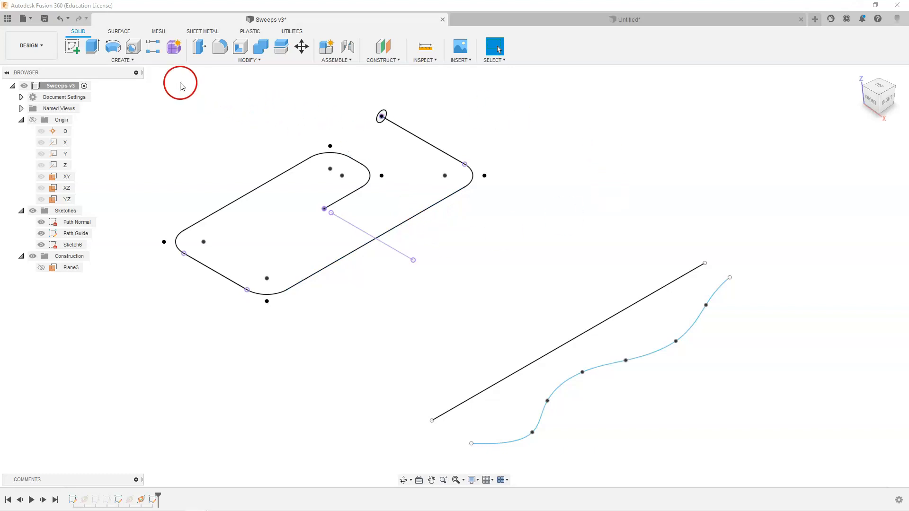
click(127, 61)
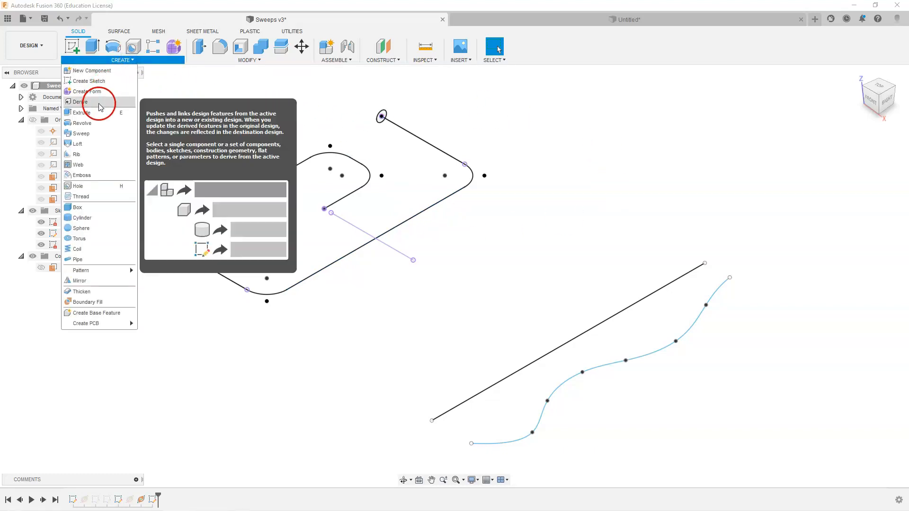
click(88, 135)
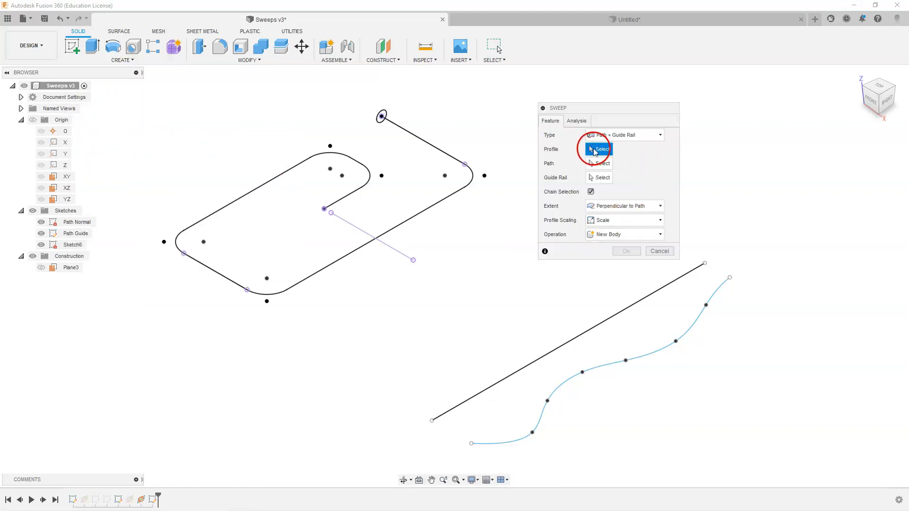
click(659, 137)
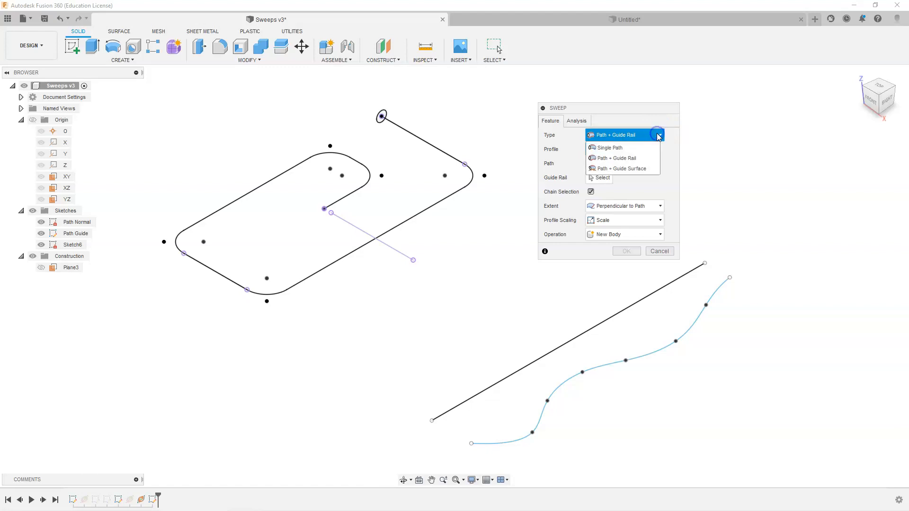
click(633, 149)
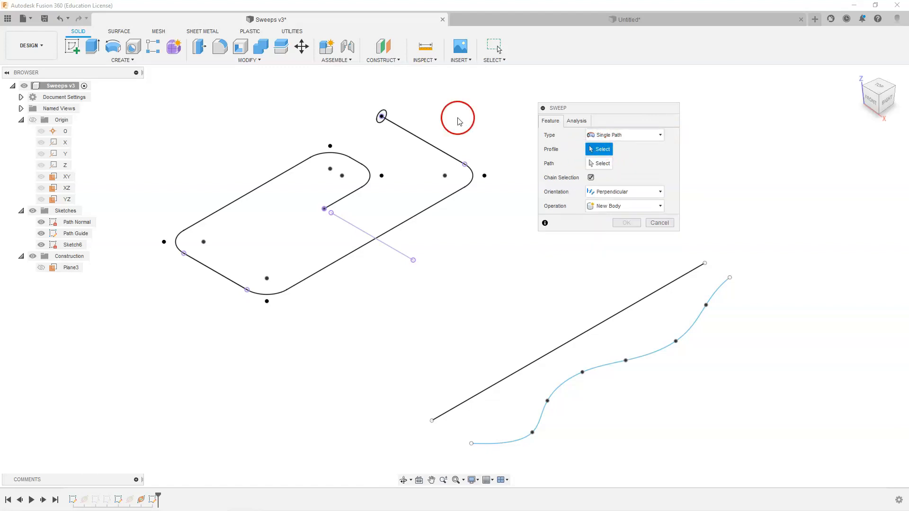
click(382, 116)
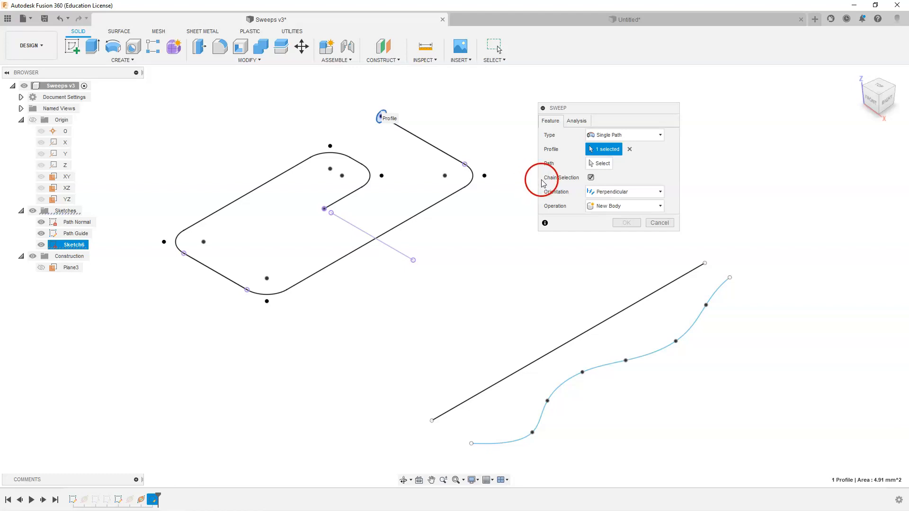
click(599, 164)
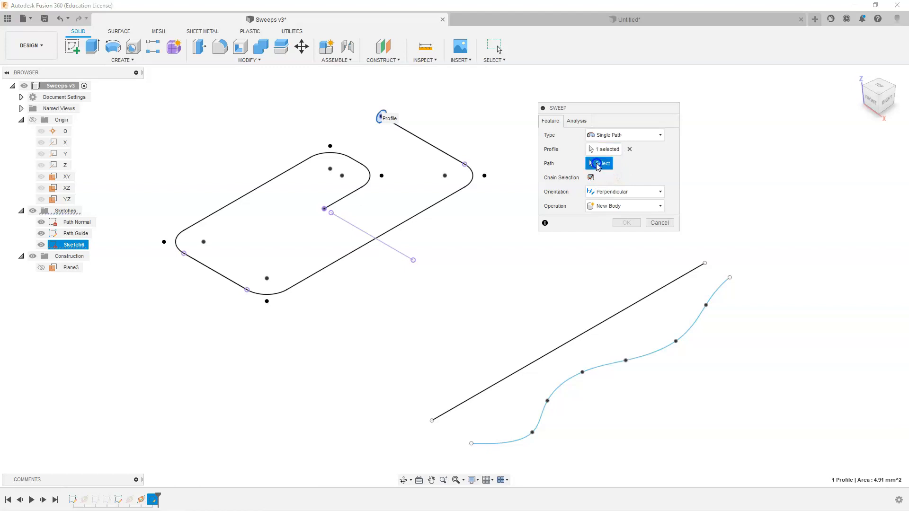
click(433, 147)
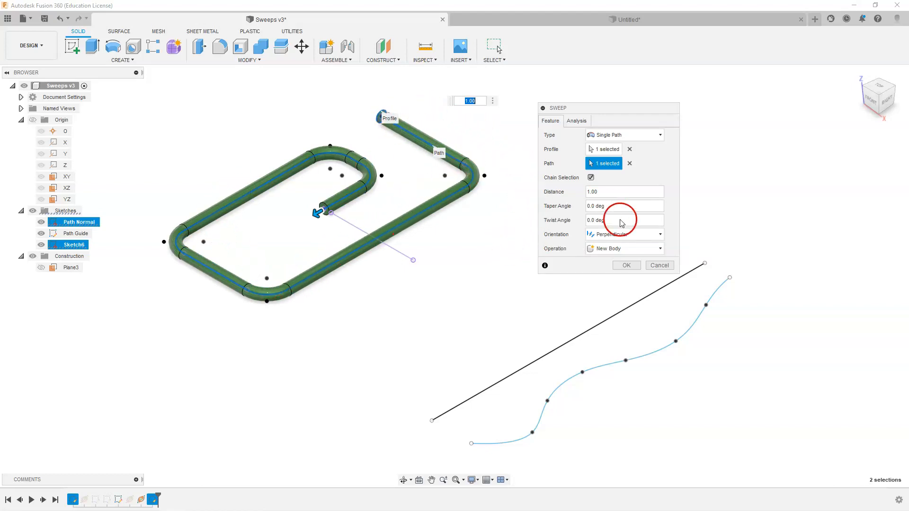
click(626, 265)
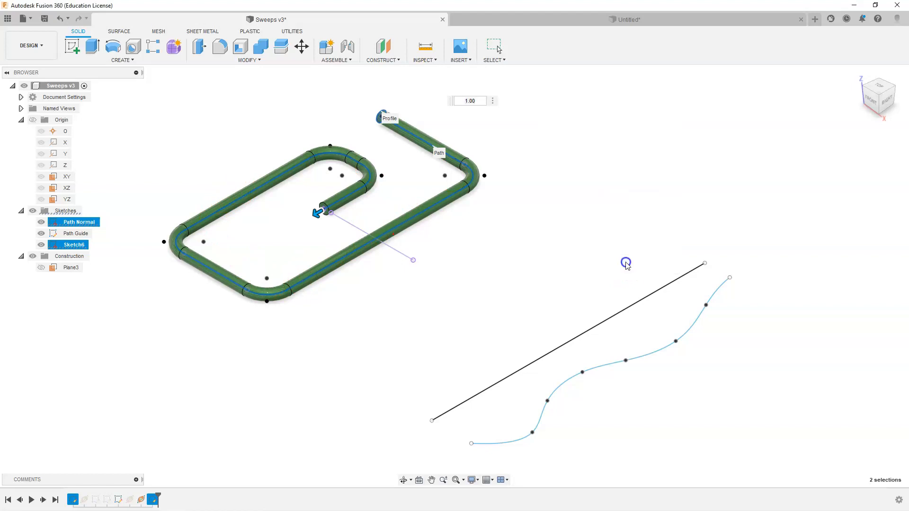
mouse_move(546, 199)
shift+middle_down()
mouse_move(579, 235)
mouse_move(567, 240)
mouse_move(544, 186)
mouse_move(544, 212)
shift+middle_up()
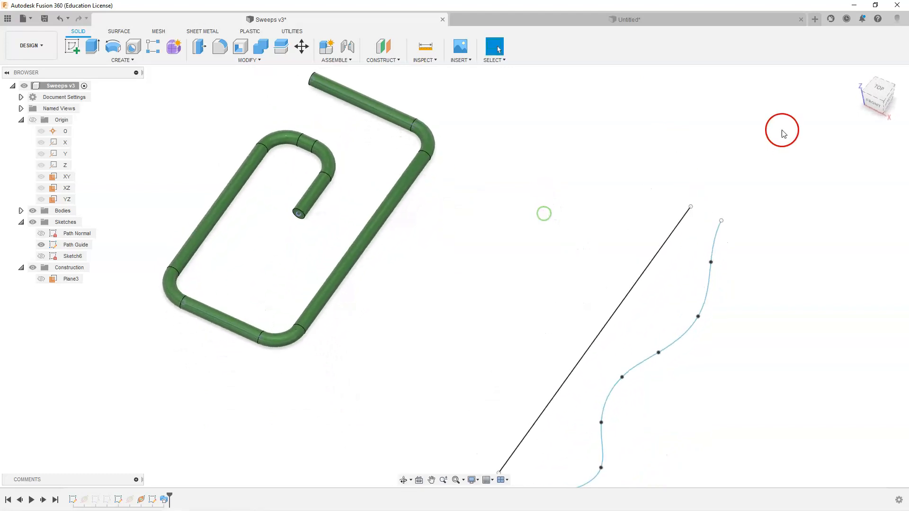
click(863, 81)
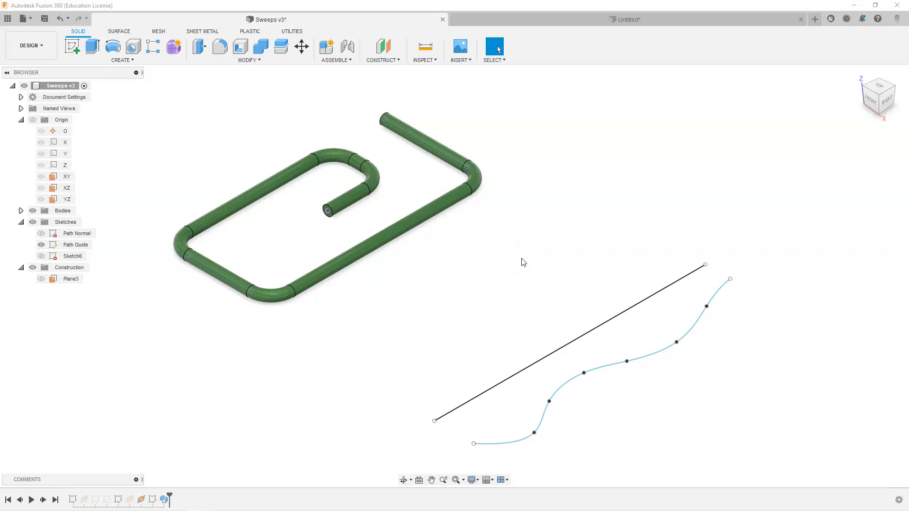
- Reopen the sweep's profile sketch for editing and delete the 2.5 mm circle
double_click(151, 501)
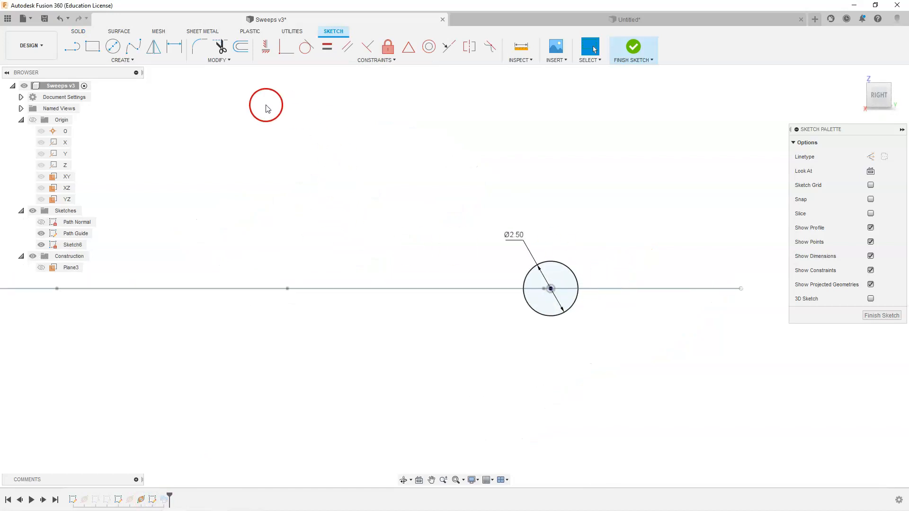
click(557, 263)
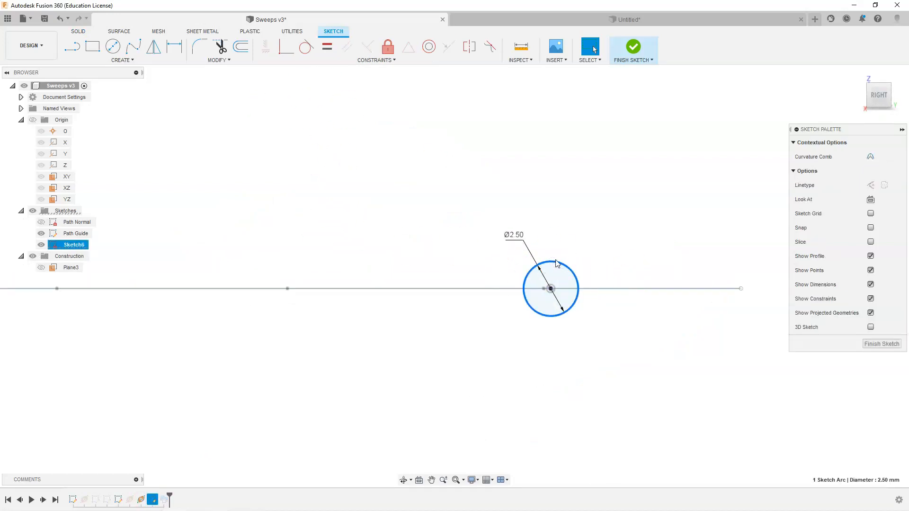
key(Delete)
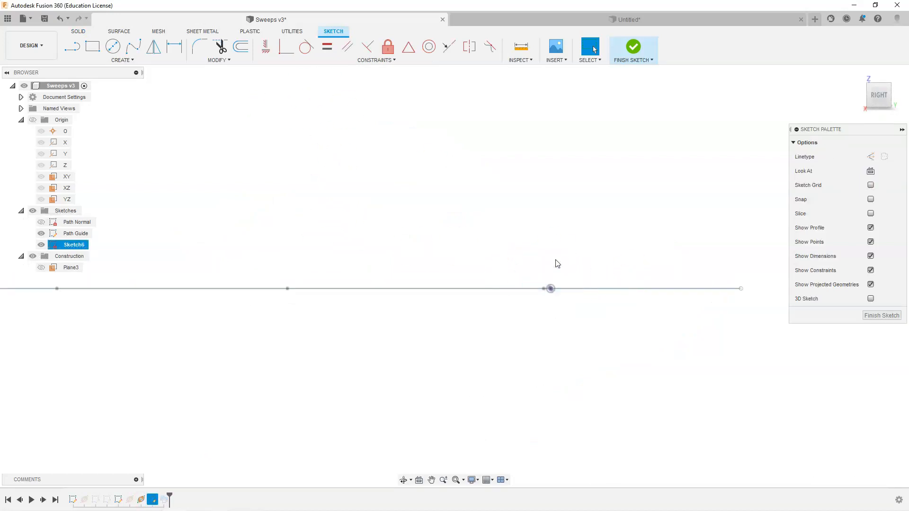
- Draw a small rectangle around the path's endpoint in the profile sketch and finish the sketch
click(96, 51)
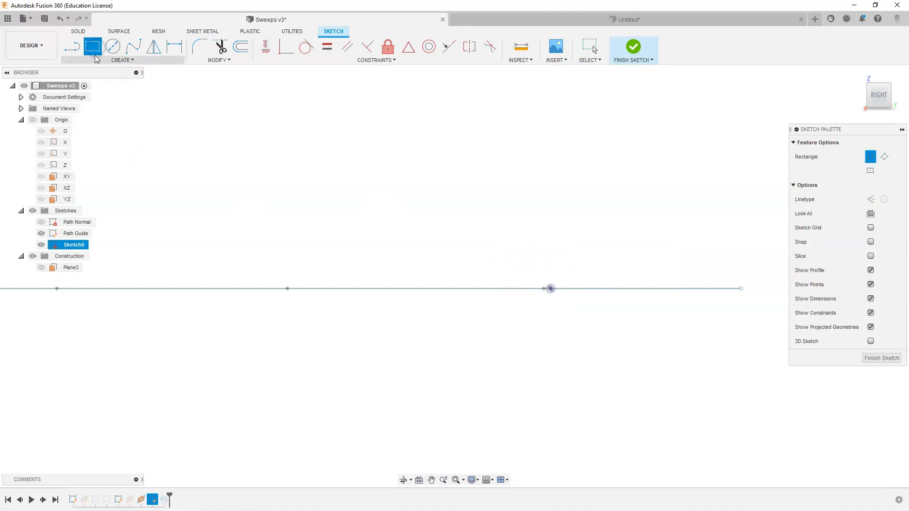
click(549, 288)
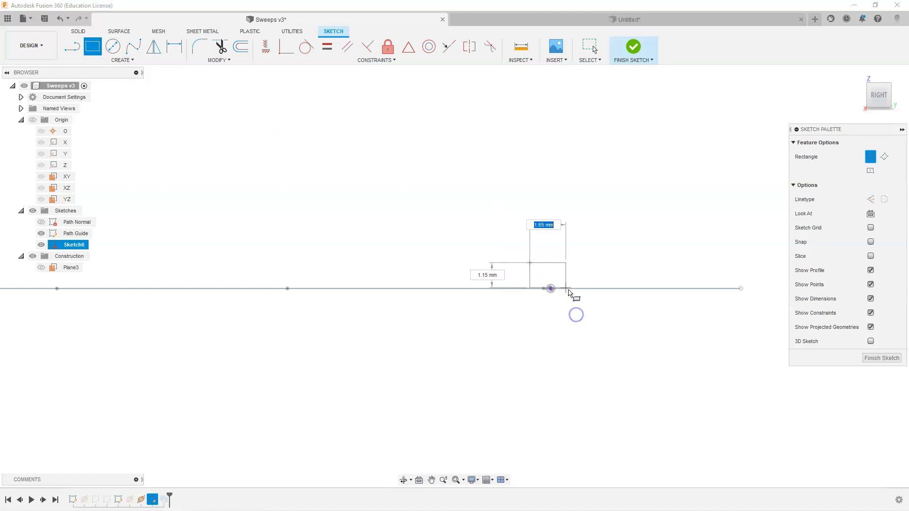
click(570, 314)
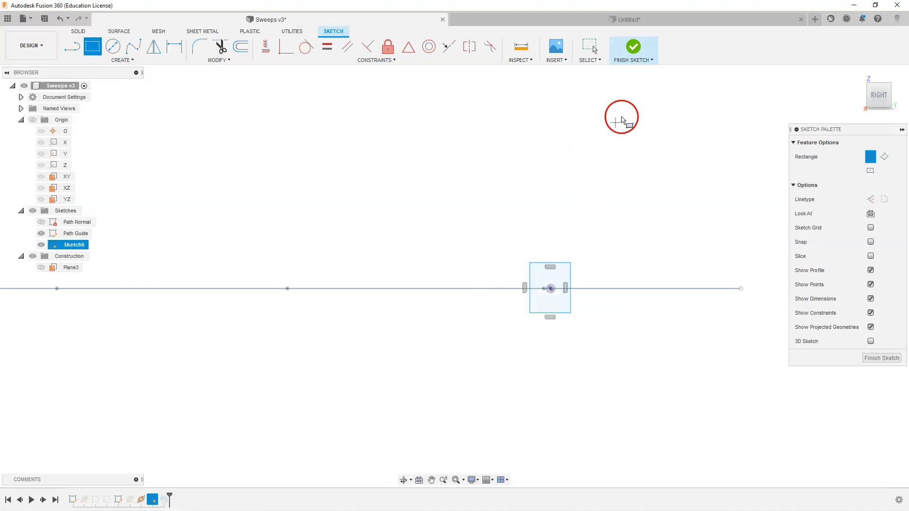
click(633, 47)
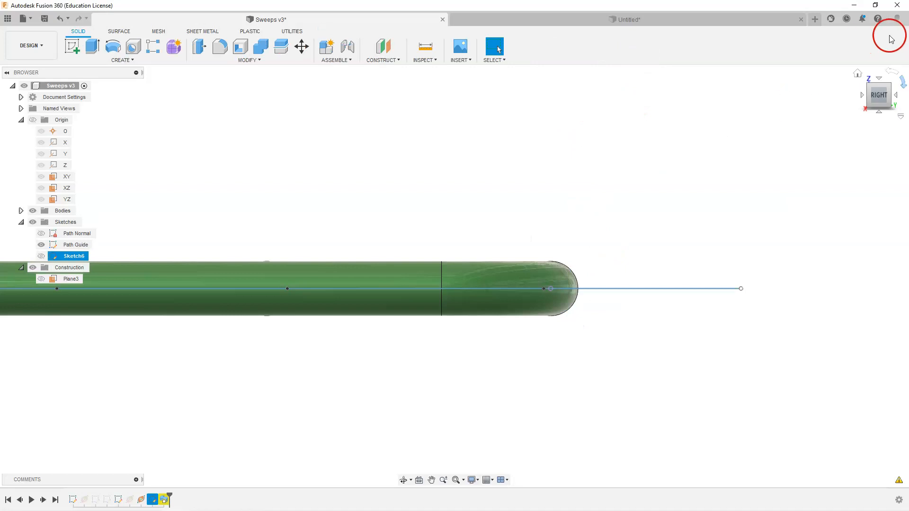
click(858, 75)
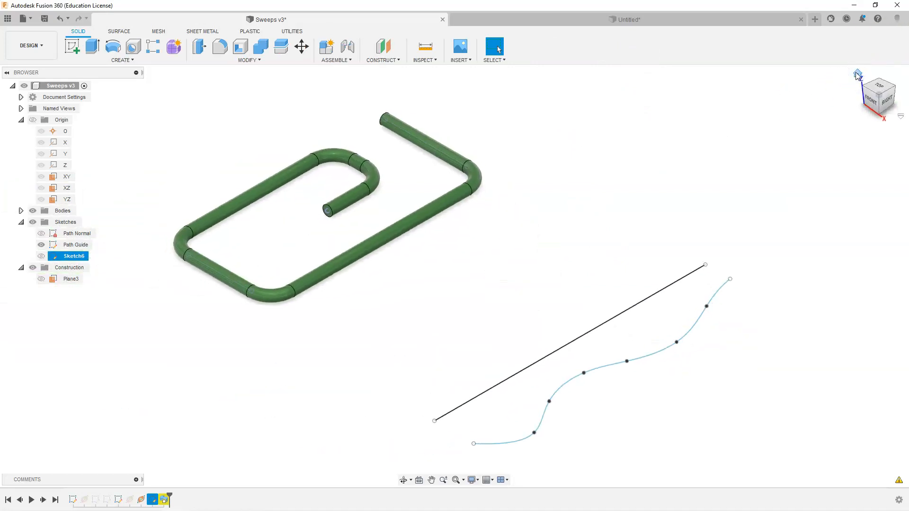
- Edit the sweep to use the rectangle as its profile, with a twist angle of 720 degrees
double_click(164, 500)
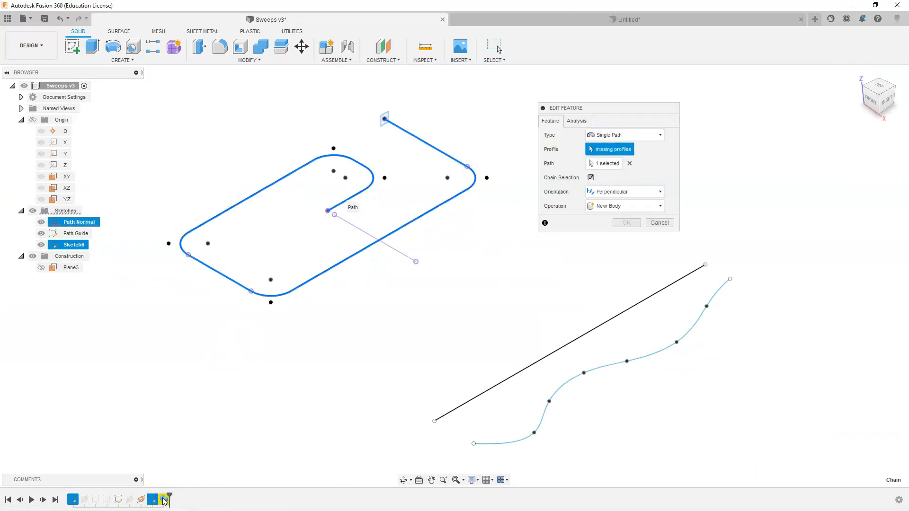
click(384, 122)
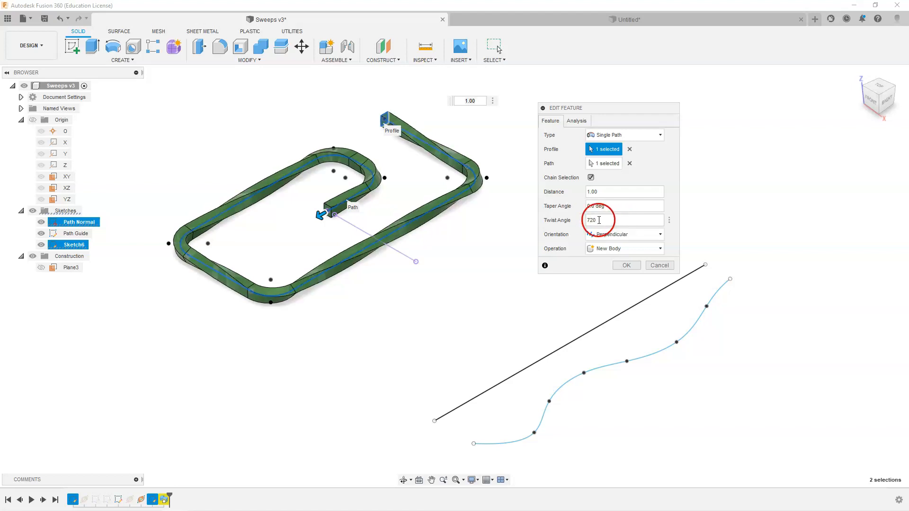
scroll(386, 124, up, 2)
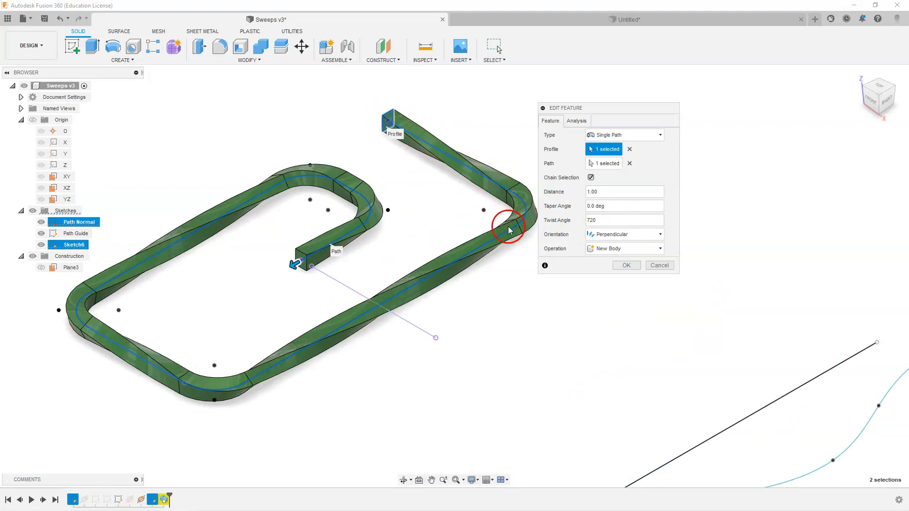
click(626, 265)
click(624, 261)
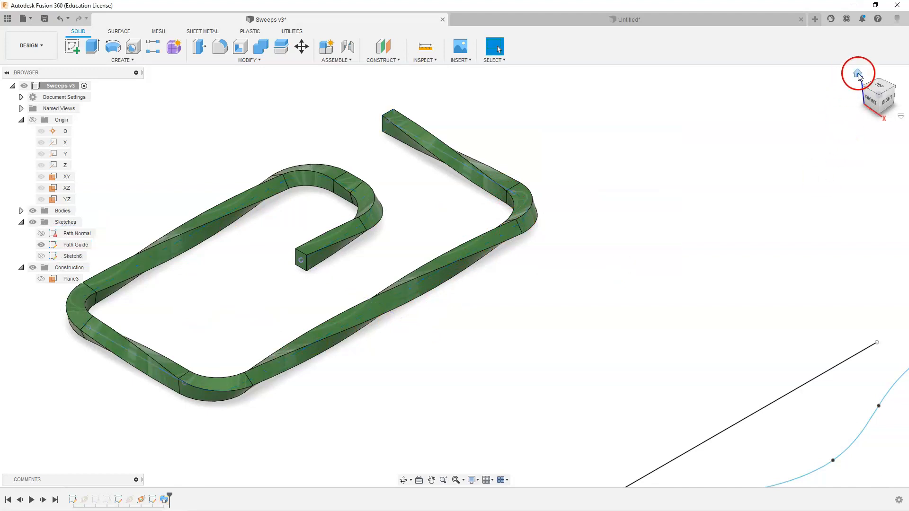
click(858, 75)
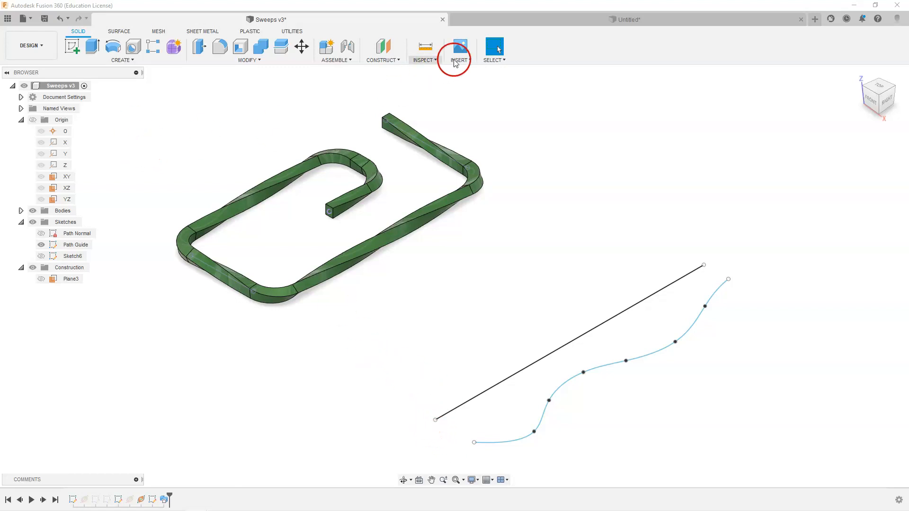
- Create a plane along the straight line of the Path Guide sketch, at a proportional distance of 0
click(383, 48)
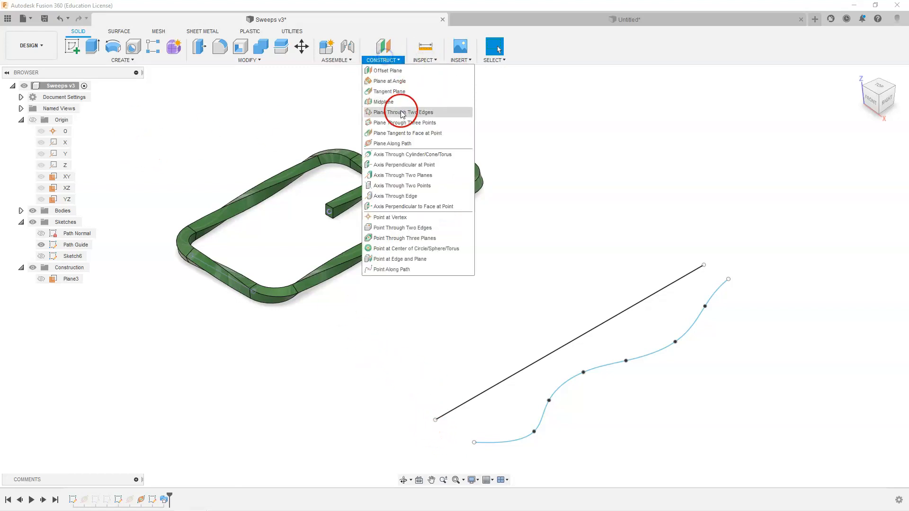
click(394, 144)
click(436, 419)
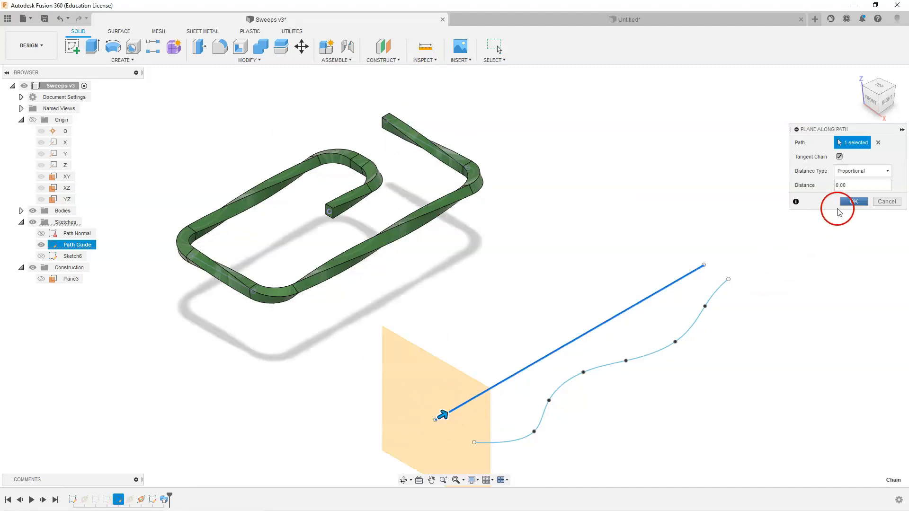
click(850, 201)
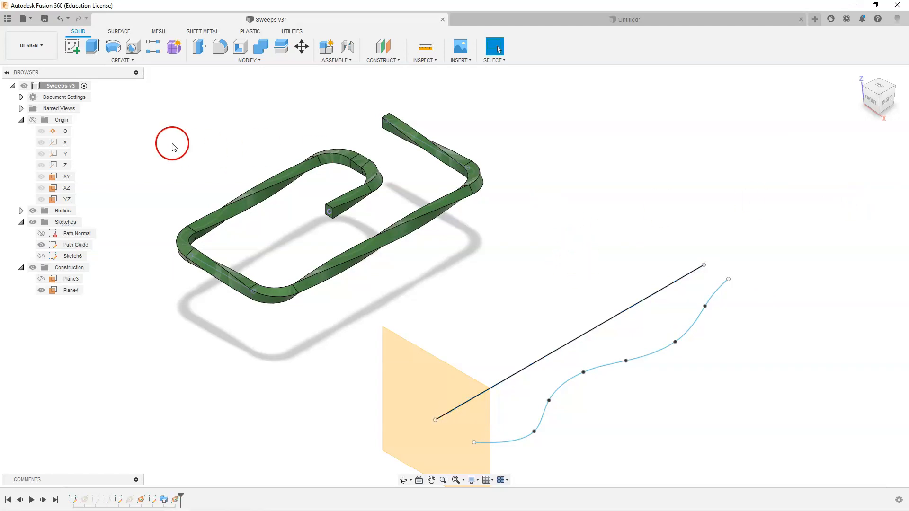
- Sketch a circle about 5.6 mm in diameter on the new plane, centered on the straight line's endpoint
click(68, 48)
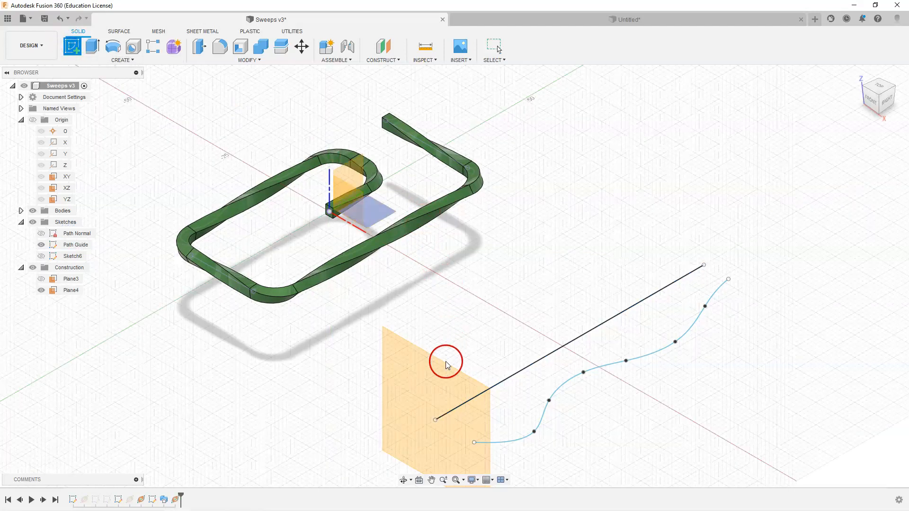
click(446, 375)
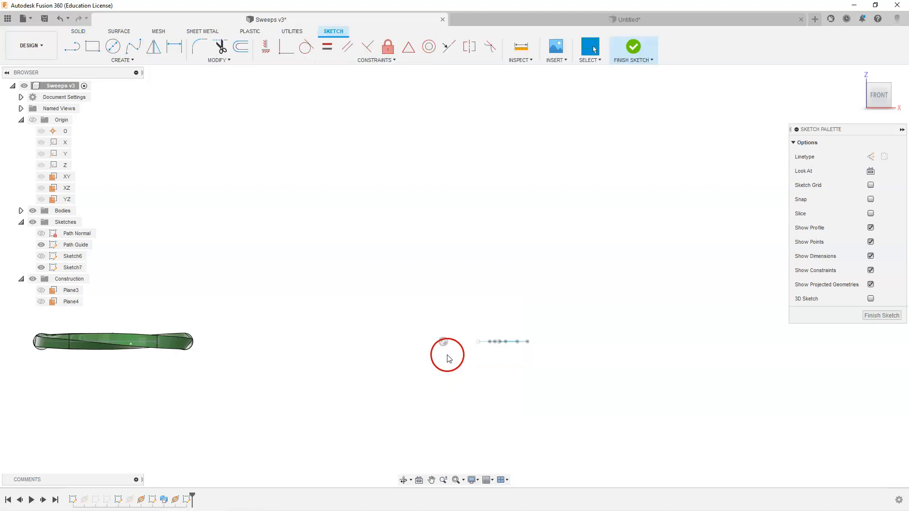
click(110, 47)
click(444, 331)
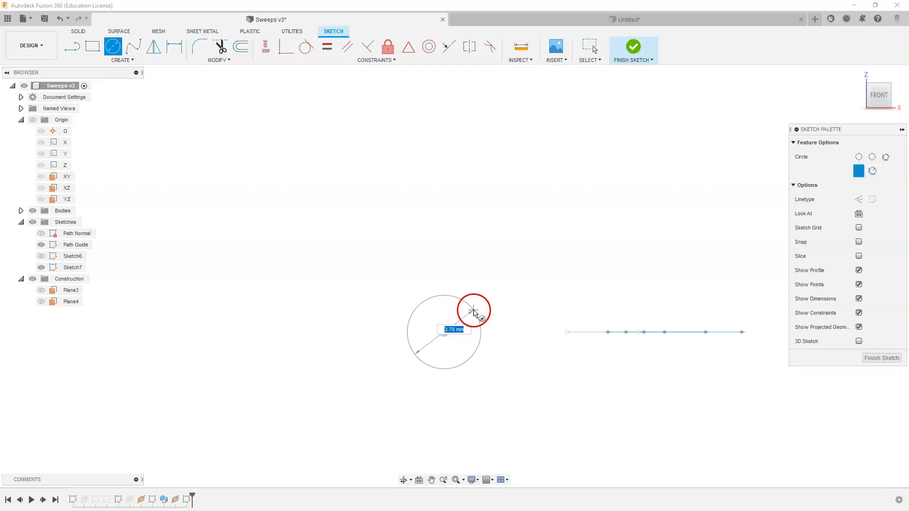
click(491, 304)
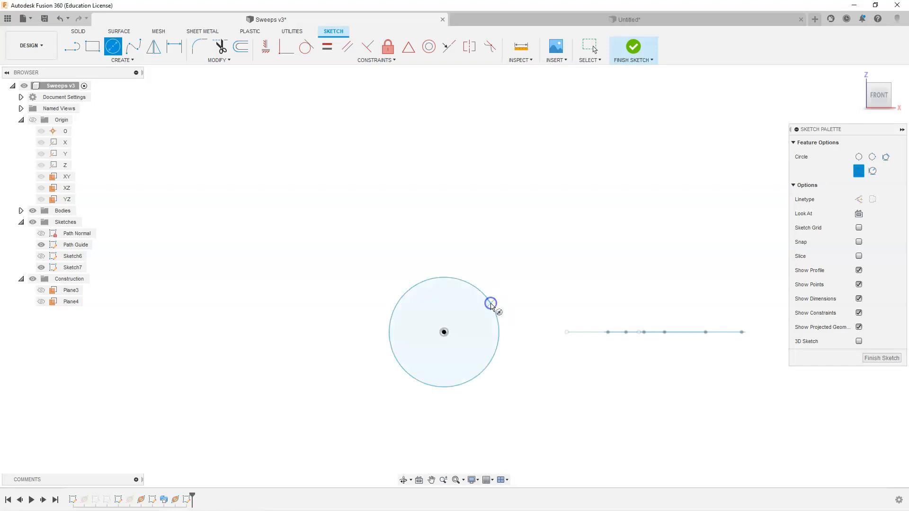
- Dimension the circle's diameter to 5 mm and finish the sketch
click(167, 54)
click(438, 277)
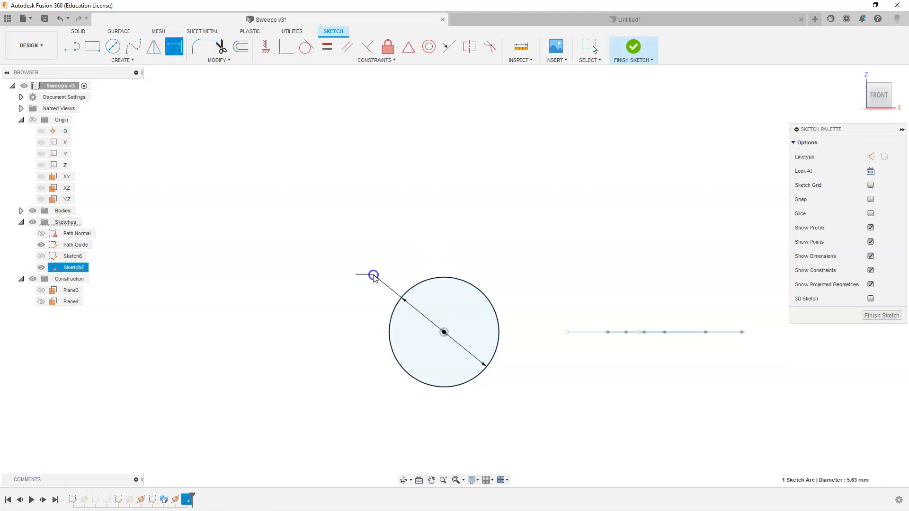
click(373, 277)
key(Return)
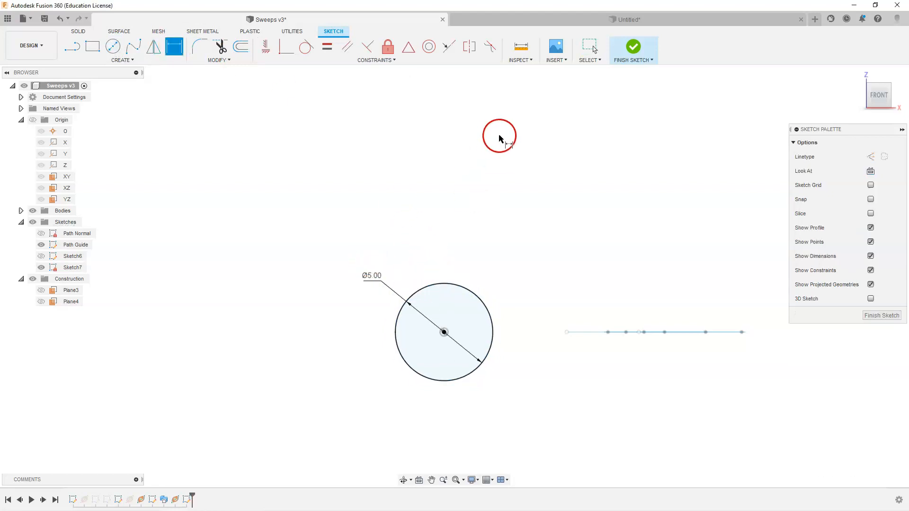
click(639, 48)
click(858, 76)
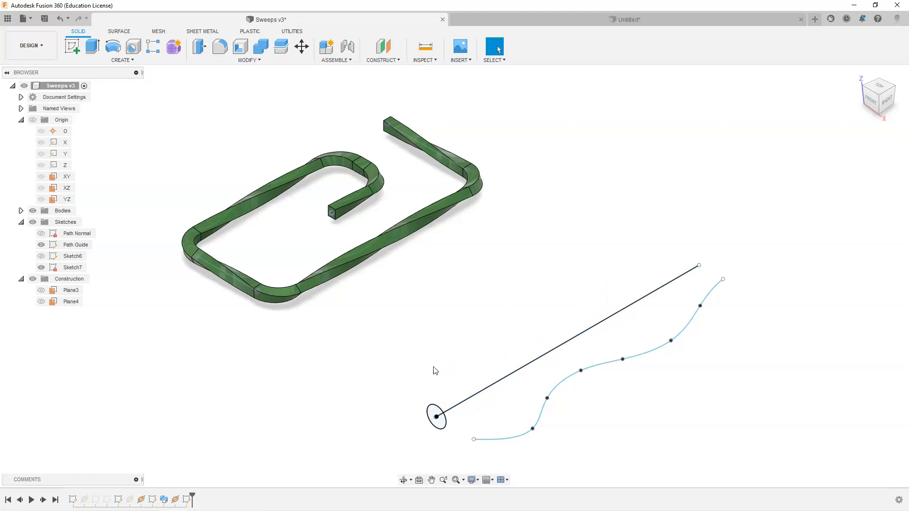
- Sweep the circle as a new body with Path + Guide Rail, using the straight line as path and the spline as guide rail
click(132, 60)
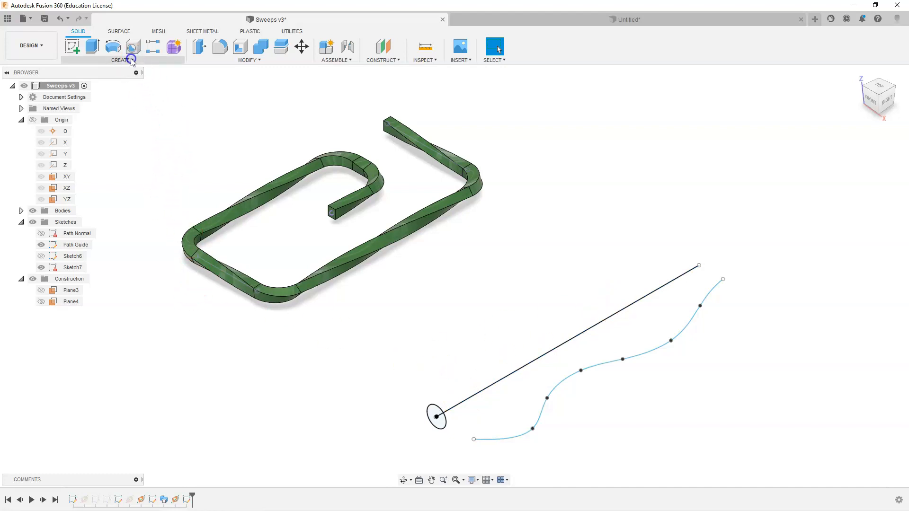
click(87, 134)
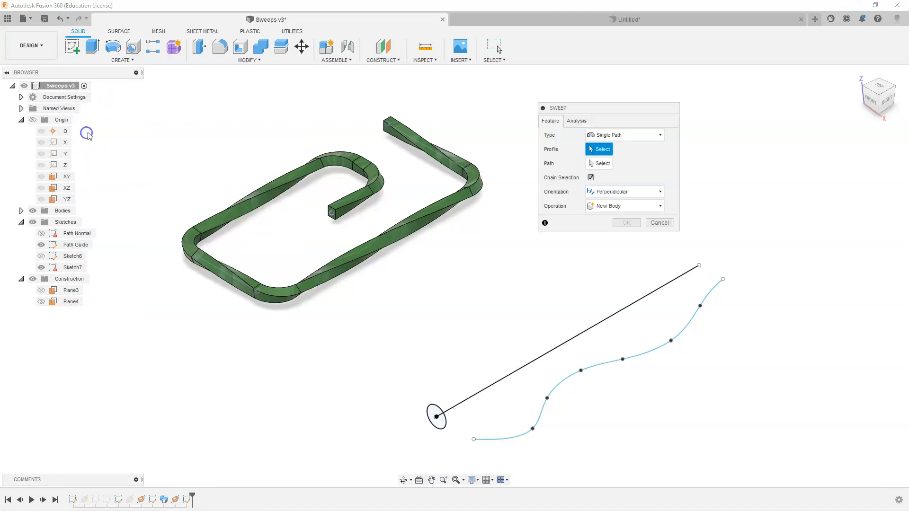
click(660, 136)
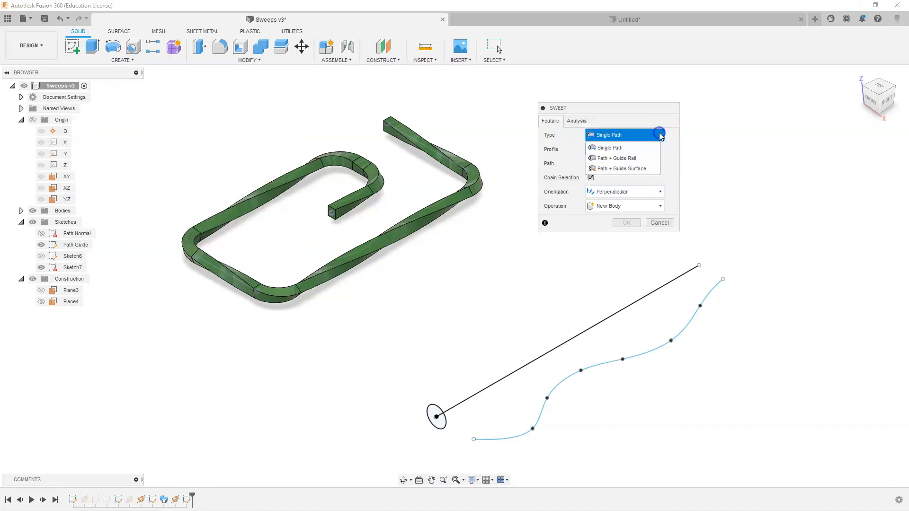
click(631, 159)
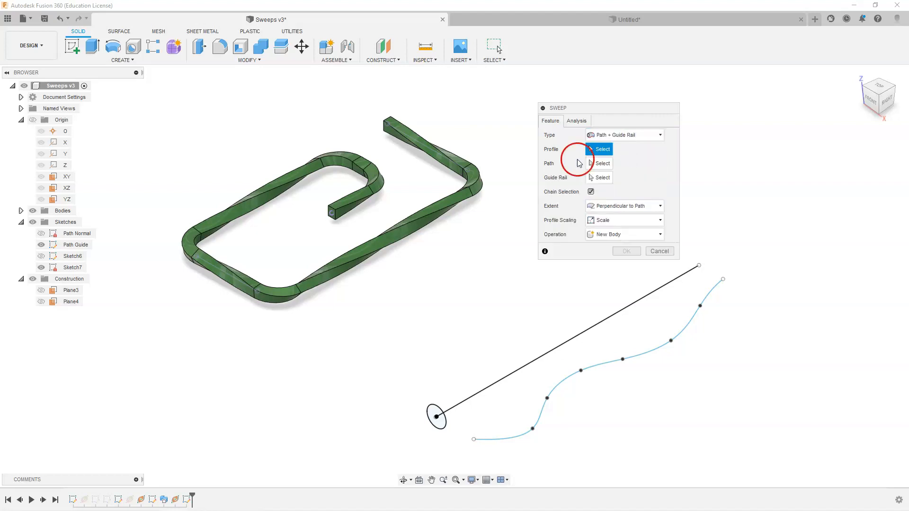
click(433, 413)
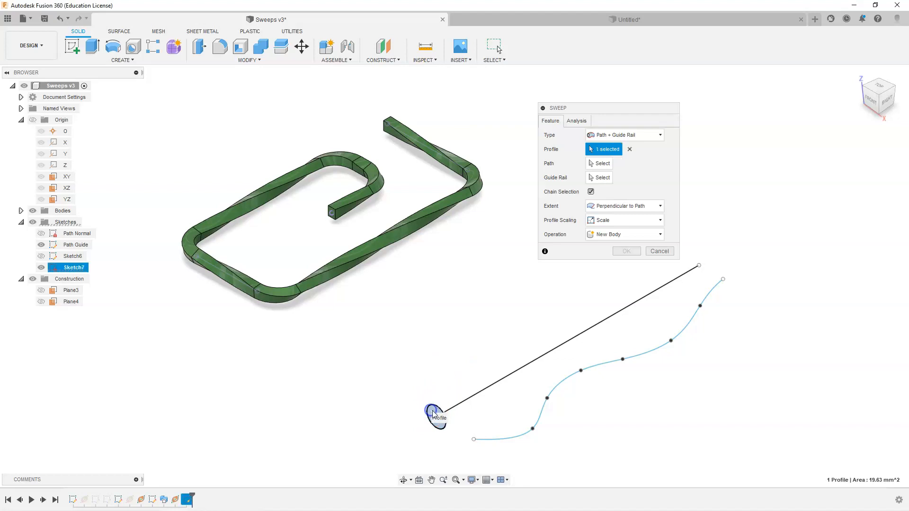
click(590, 167)
click(514, 372)
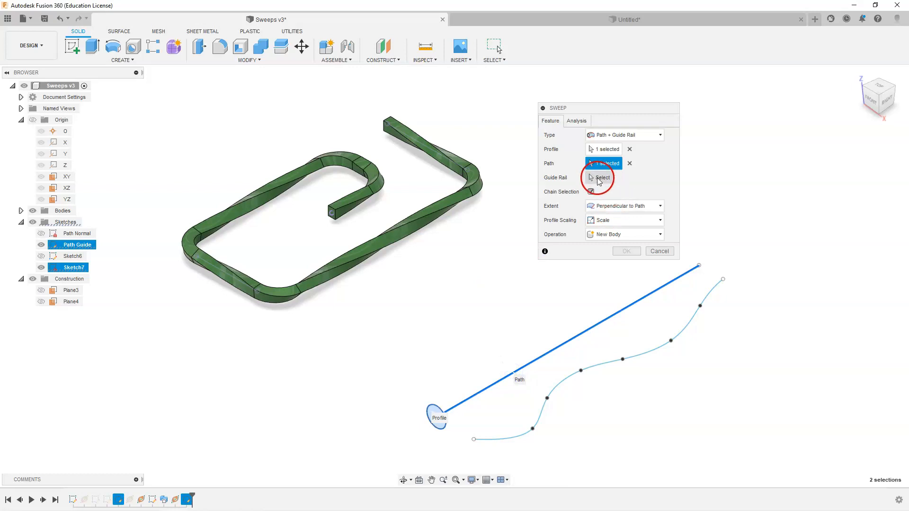
click(599, 179)
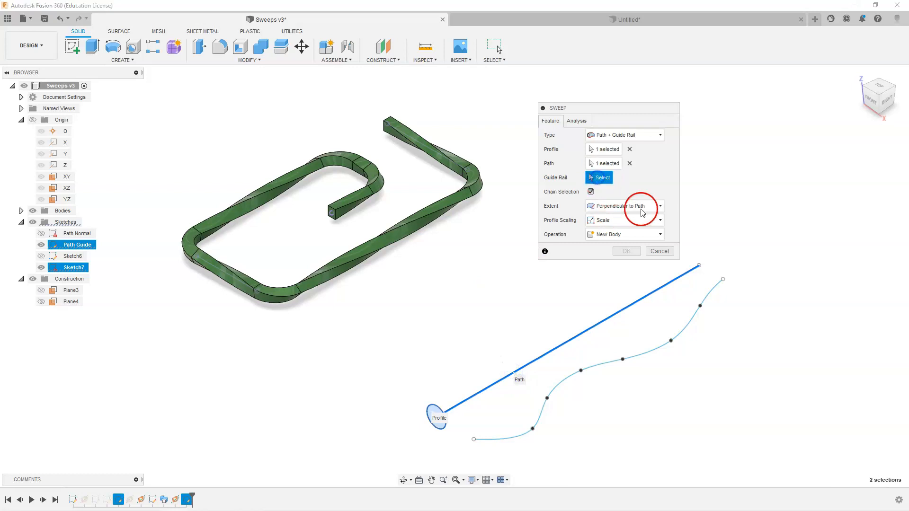
click(601, 367)
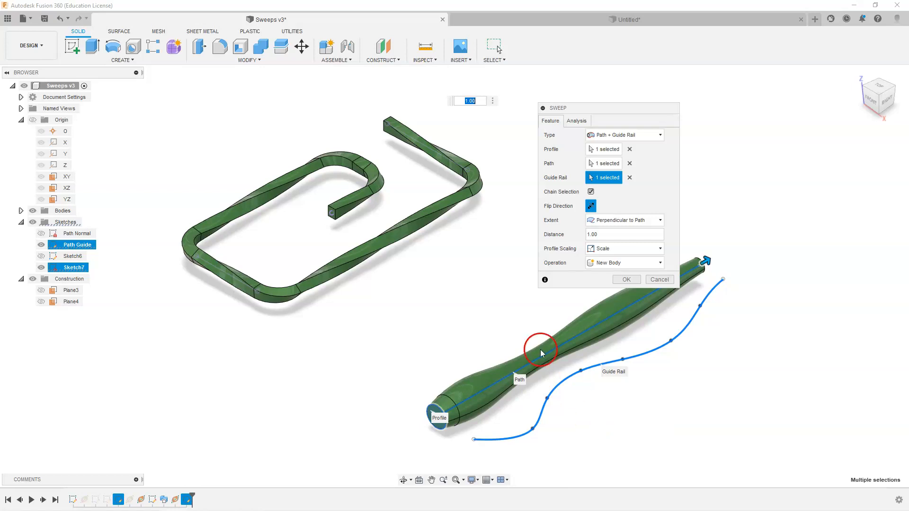
click(628, 280)
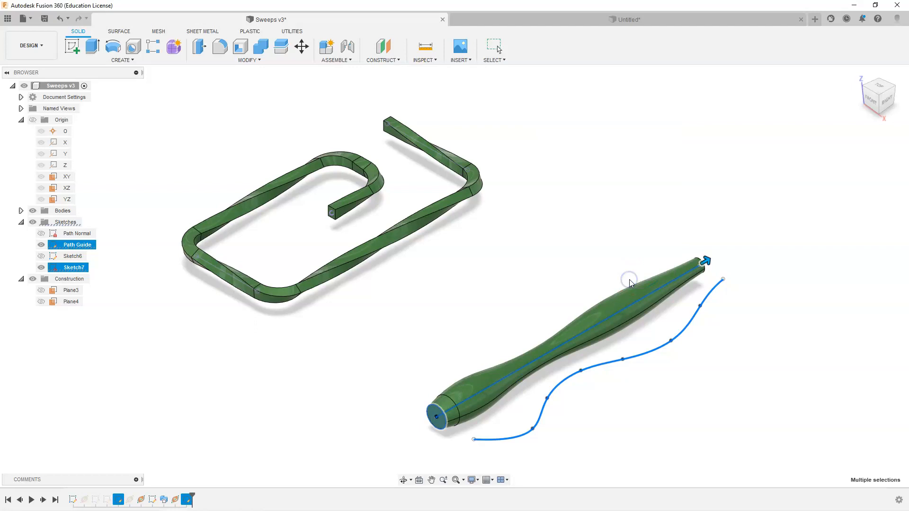
- Examine how the swept body's thickness follows the guide rail from the top, front and angled views
click(879, 89)
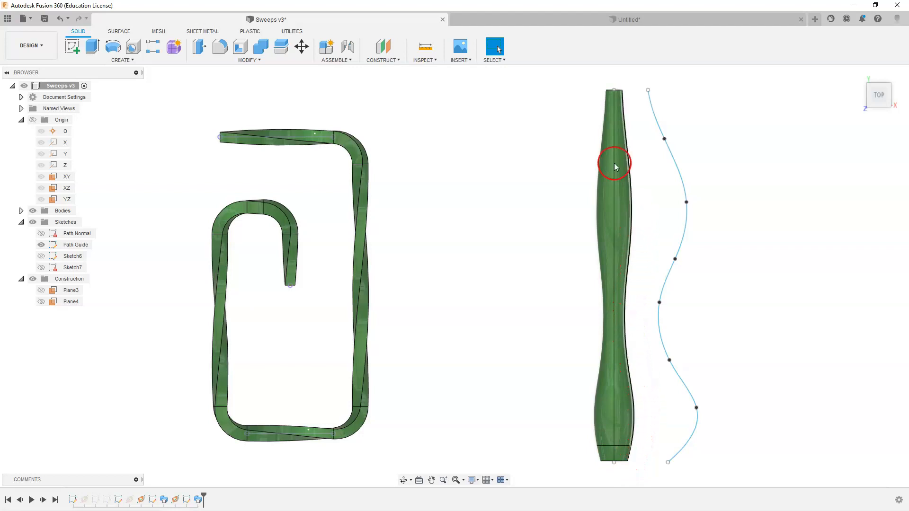
mouse_move(859, 90)
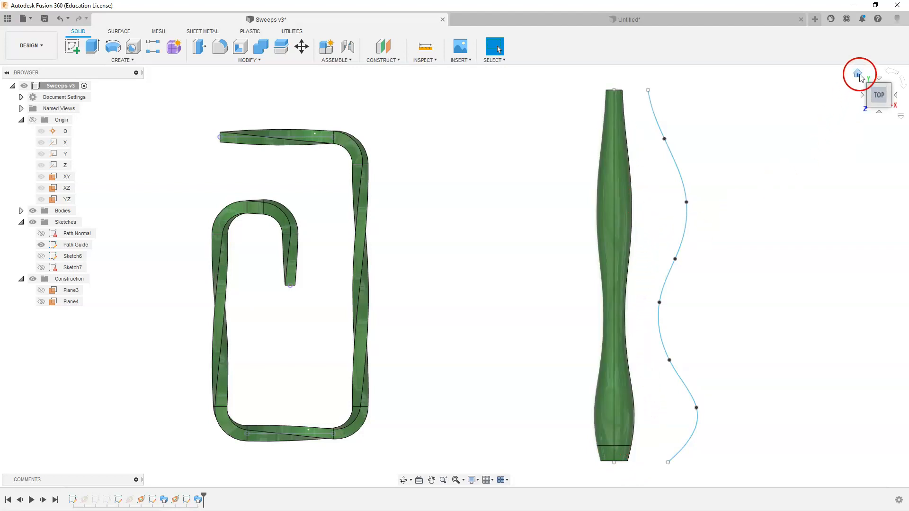
click(858, 74)
click(875, 72)
click(611, 269)
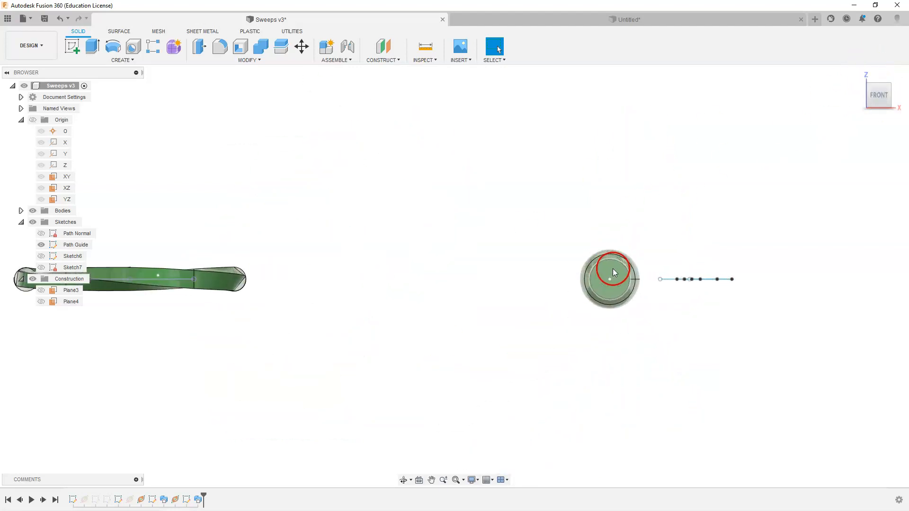
scroll(616, 268, up, 3)
shift+middle_drag(621, 282, 622, 292)
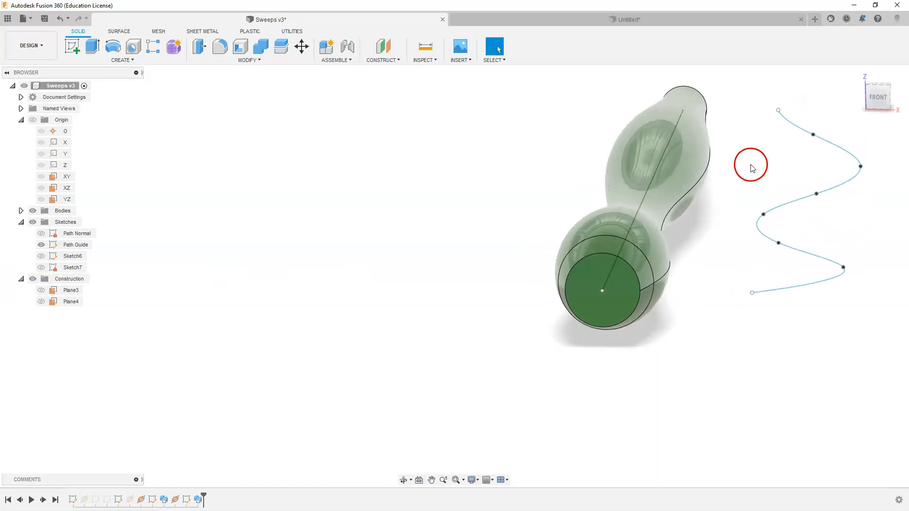
click(856, 72)
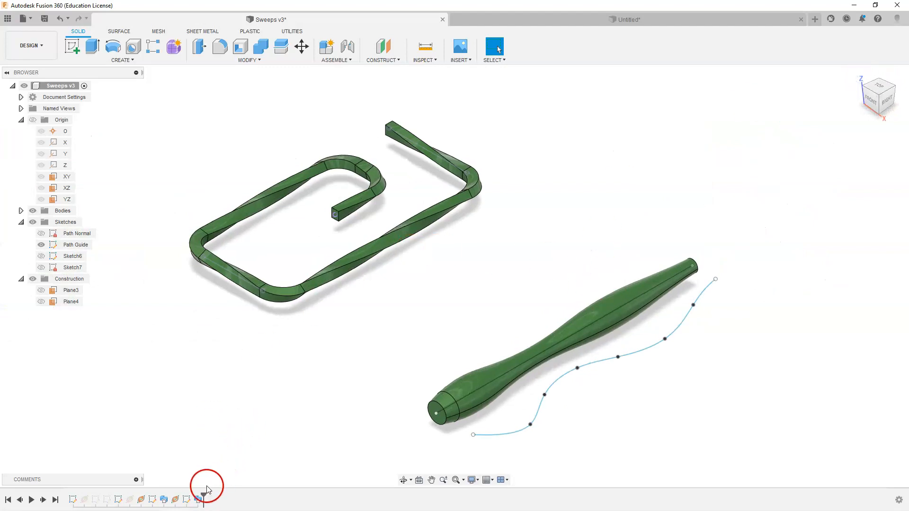
- Edit the guide-rail sweep to use Stretch profile scaling
double_click(198, 501)
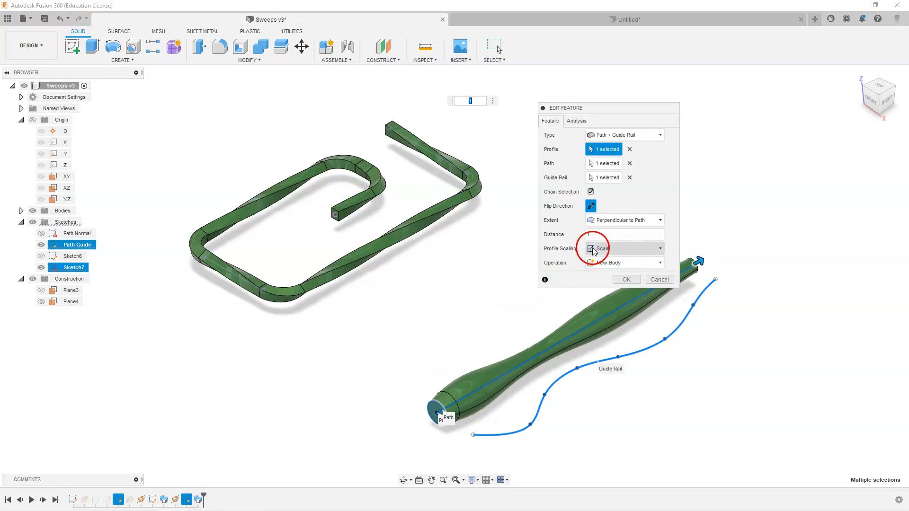
click(651, 248)
click(614, 273)
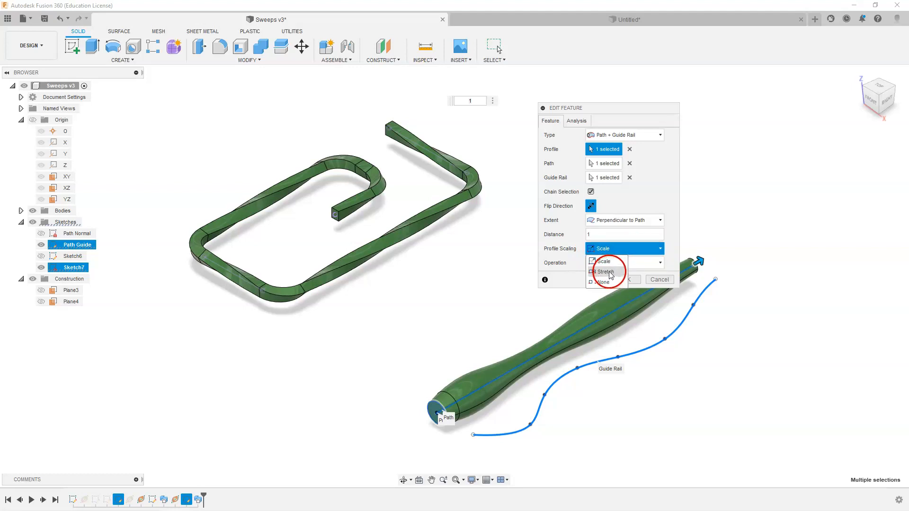
click(609, 272)
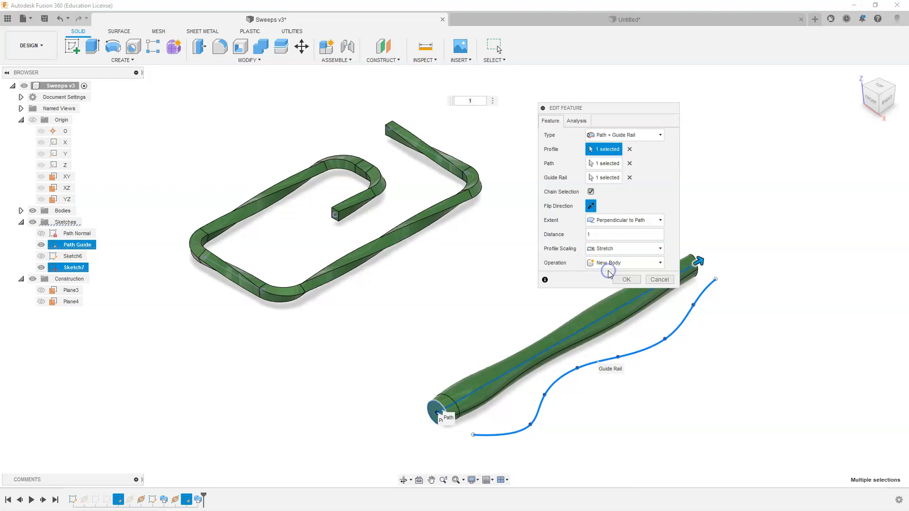
click(626, 280)
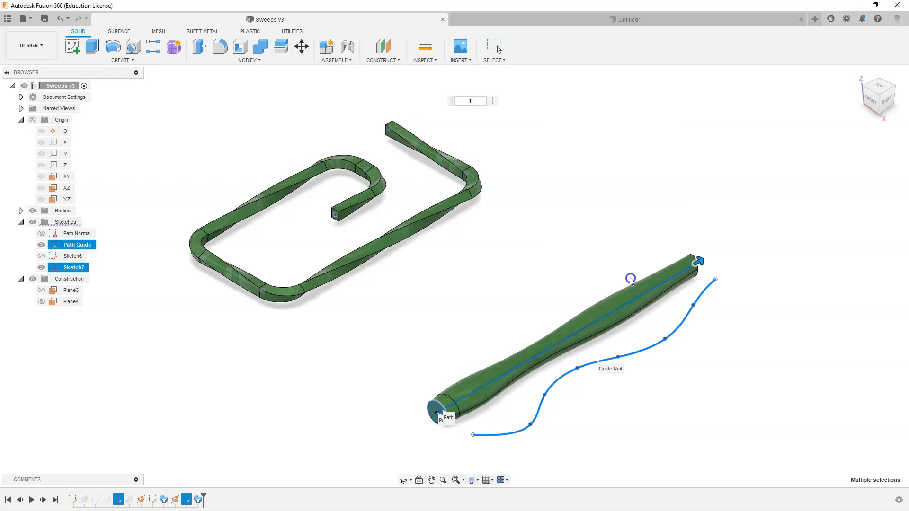
- Examine the stretched sweep from the top and front, comparing its width and height along the path
click(882, 83)
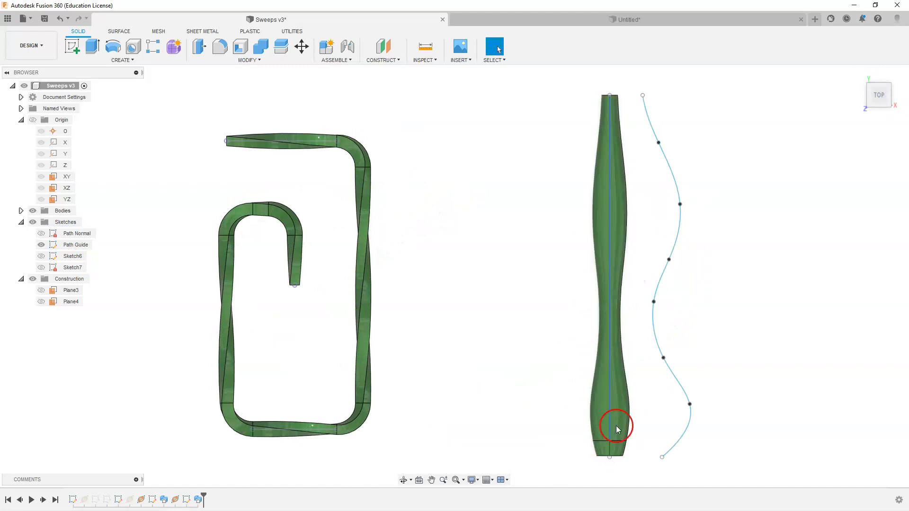
shift+middle_drag(780, 270, 726, 229)
click(880, 113)
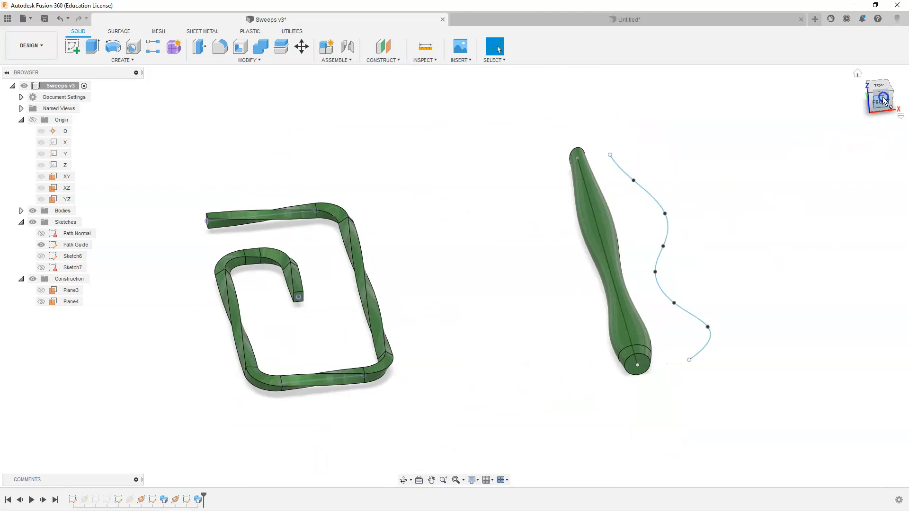
scroll(622, 267, up, 3)
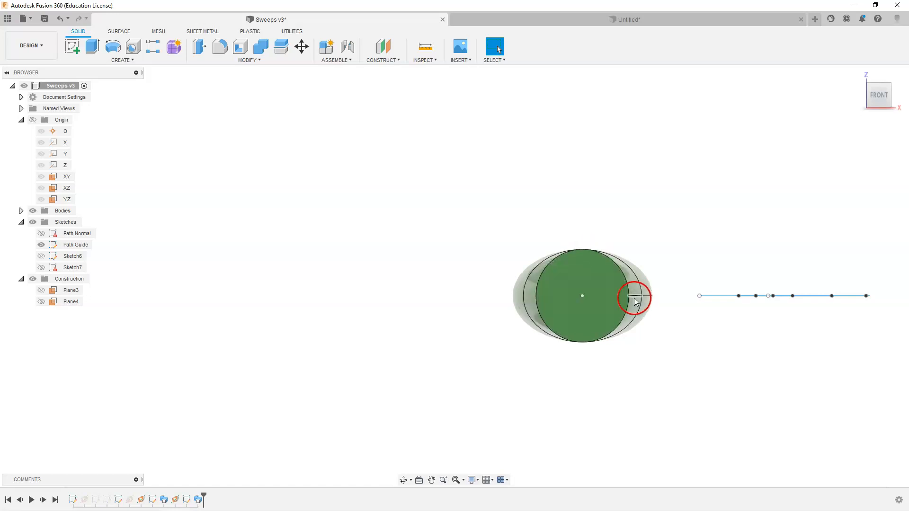
shift+middle_drag(641, 294, 648, 312)
click(651, 322)
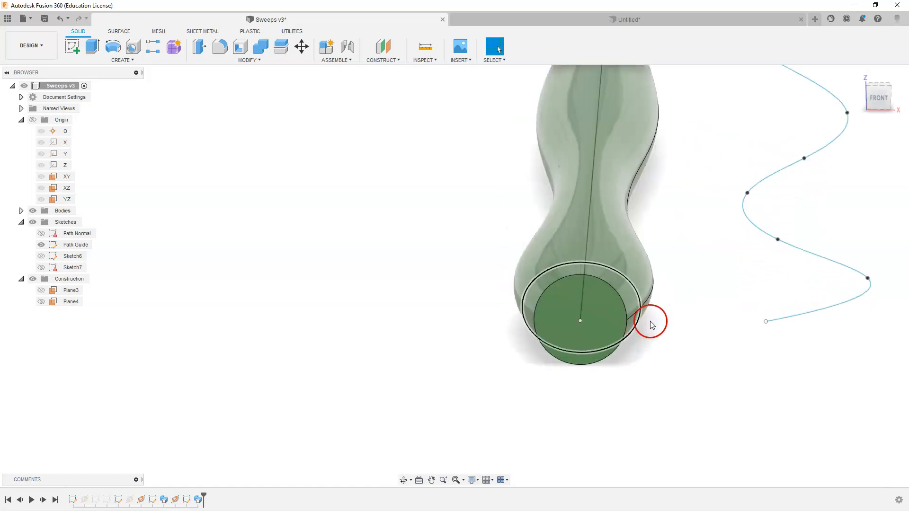
click(879, 96)
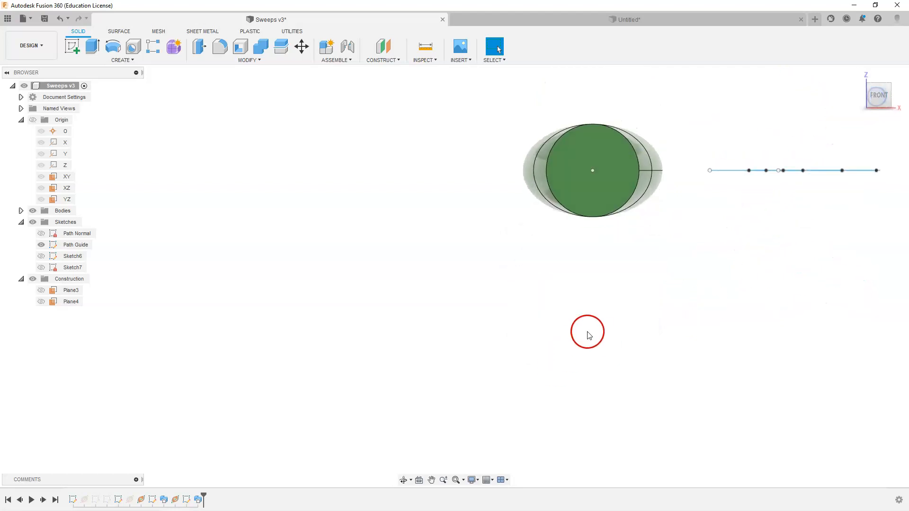
shift+middle_drag(659, 190, 650, 192)
click(665, 253)
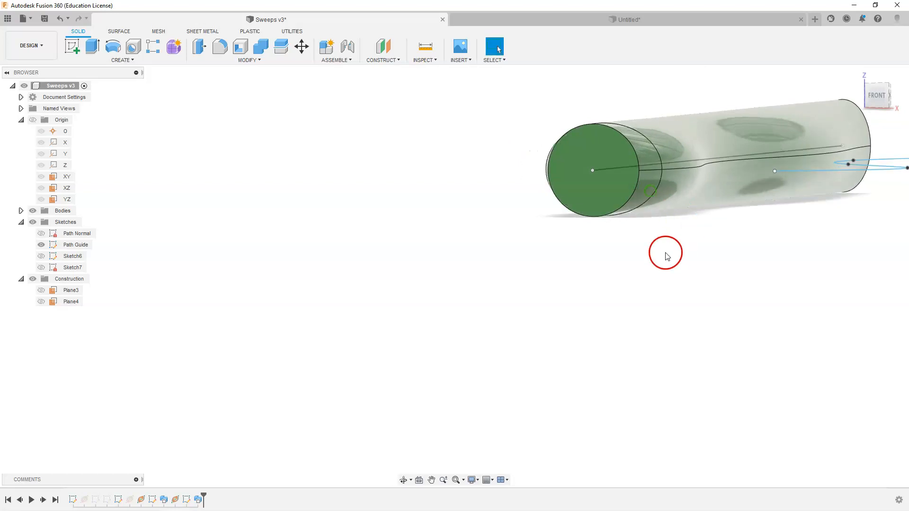
scroll(495, 328, down, 2)
scroll(500, 325, up, 2)
scroll(502, 322, down, 2)
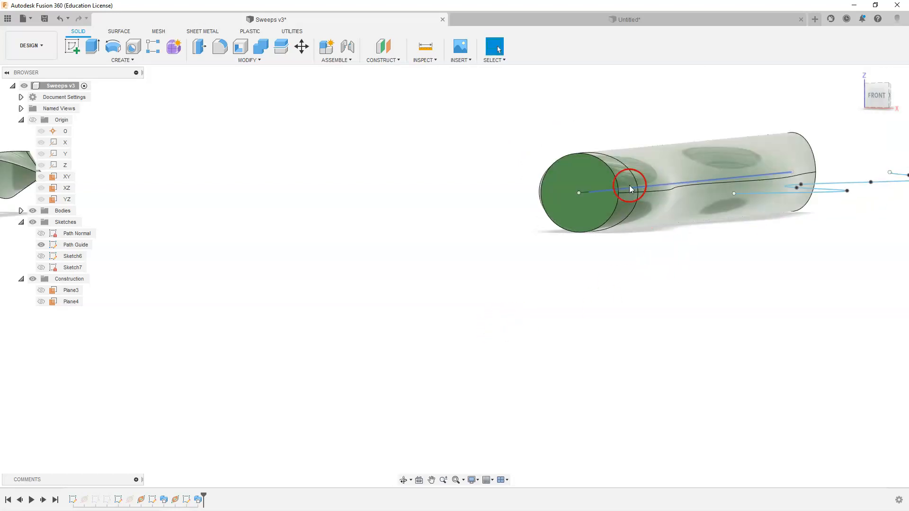
click(878, 97)
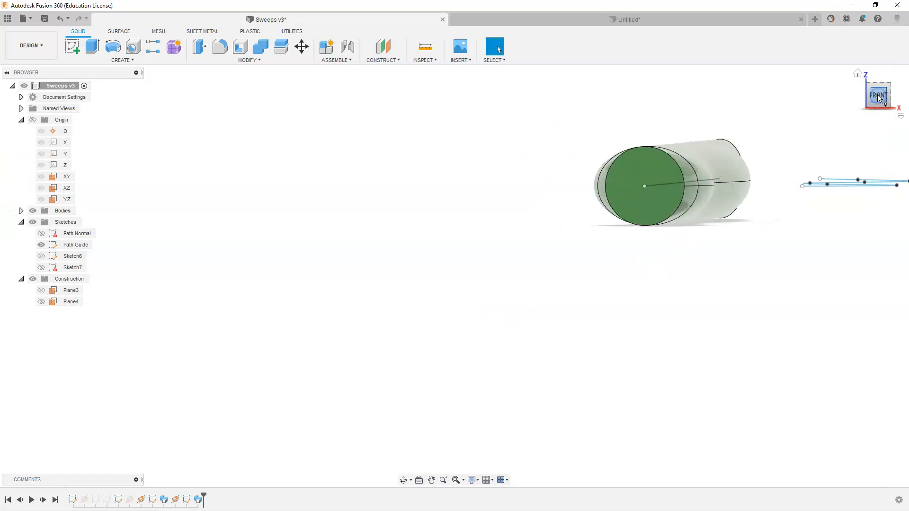
scroll(685, 148, up, 3)
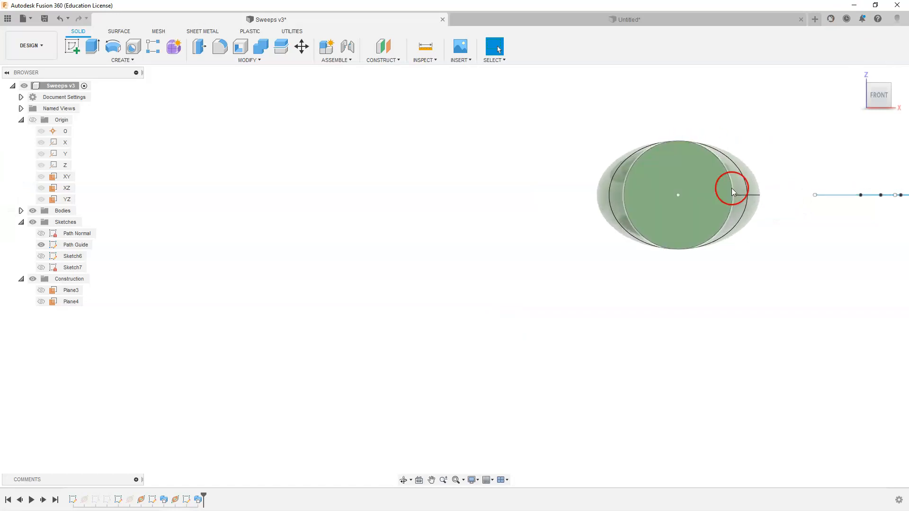
- Change the guide-rail sweep's profile scaling back to Scale and check its cross-section from the front
double_click(201, 502)
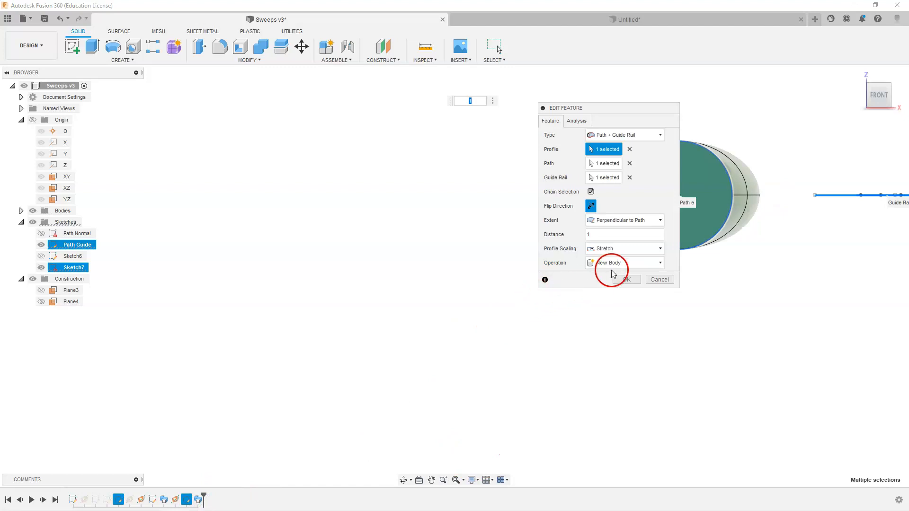
click(634, 249)
click(617, 261)
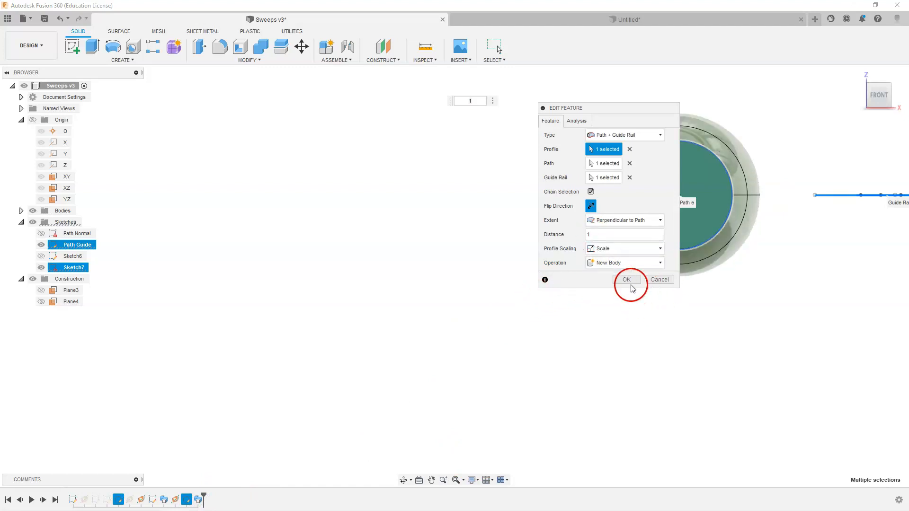
click(627, 279)
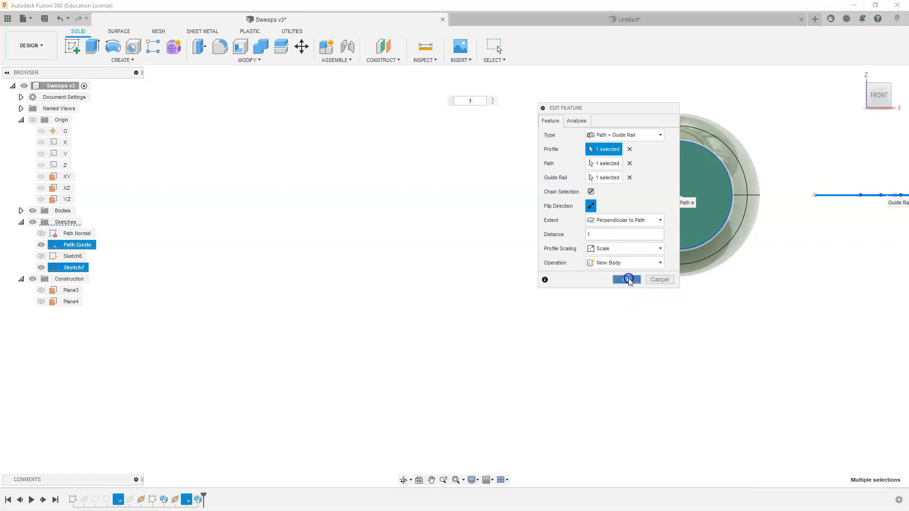
scroll(467, 323, down, 2)
mouse_move(665, 234)
shift+middle_down()
mouse_move(666, 223)
mouse_move(664, 234)
shift+middle_up()
click(878, 94)
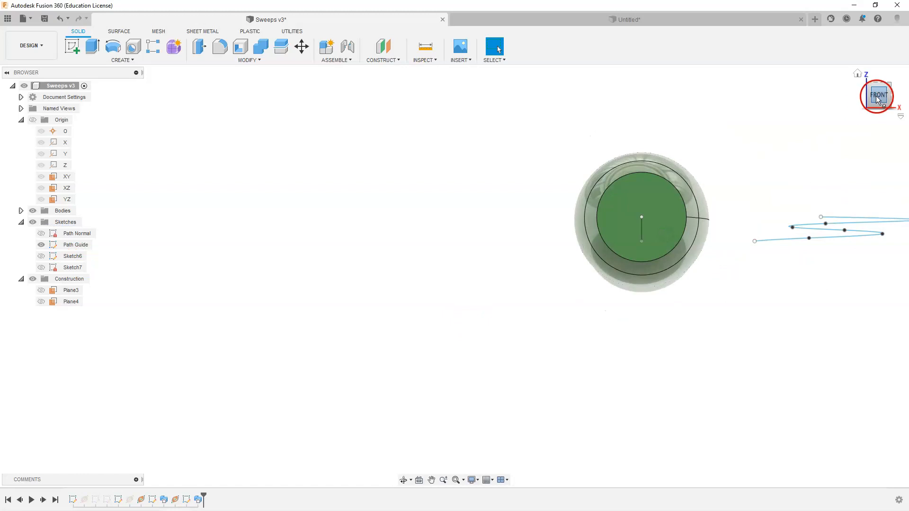
- Set the guide-rail sweep's profile scaling to Stretch again and check the body's shape
drag(204, 496, 198, 502)
double_click(197, 501)
click(601, 248)
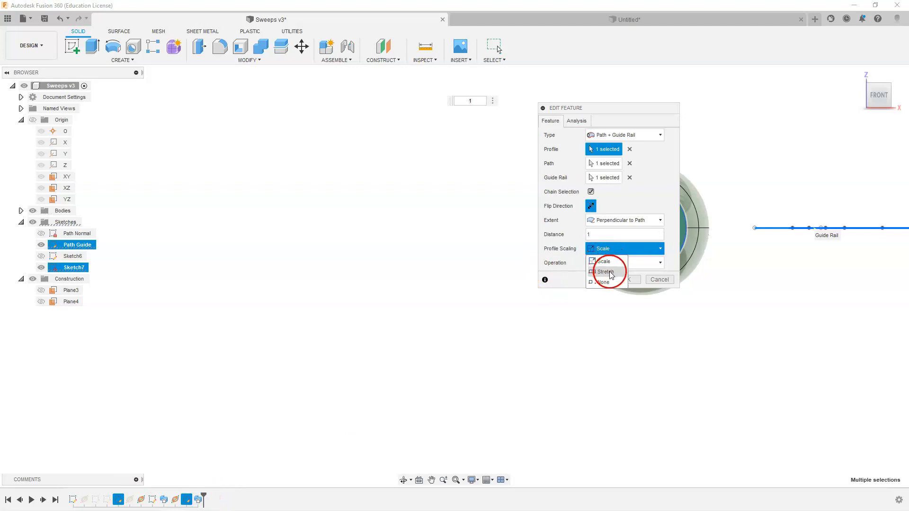
click(611, 273)
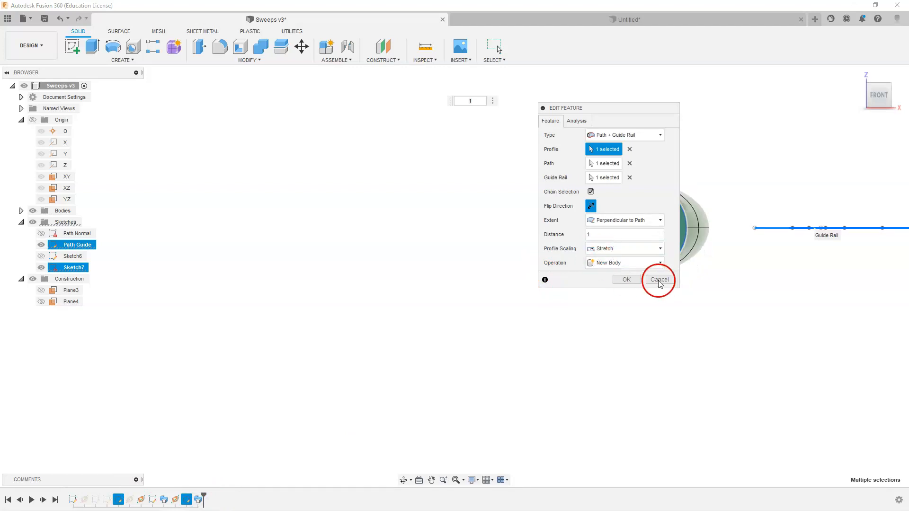
click(628, 280)
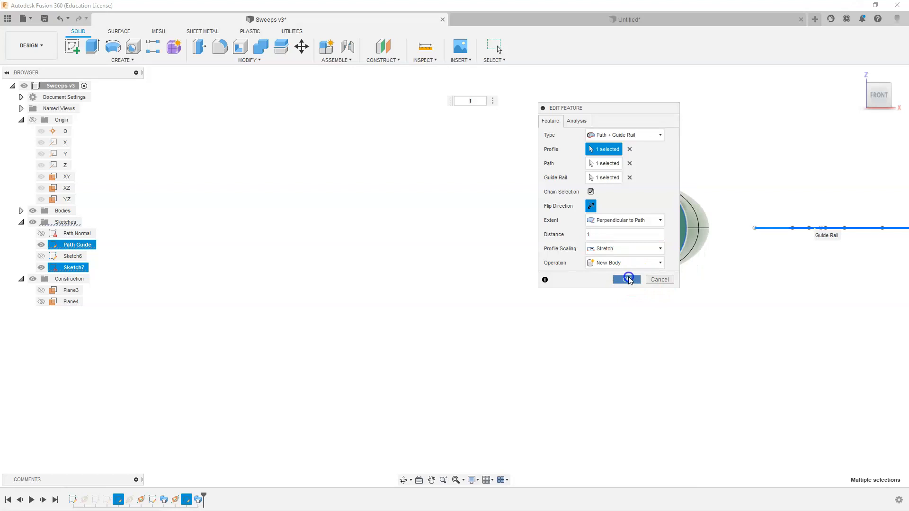
drag(628, 112, 522, 123)
click(520, 295)
mouse_move(718, 205)
middle_down()
mouse_move(706, 223)
mouse_move(701, 175)
mouse_move(706, 233)
mouse_move(706, 154)
mouse_move(712, 216)
mouse_move(703, 236)
mouse_move(561, 254)
mouse_move(694, 247)
mouse_move(655, 211)
mouse_move(651, 227)
mouse_move(701, 128)
middle_up()
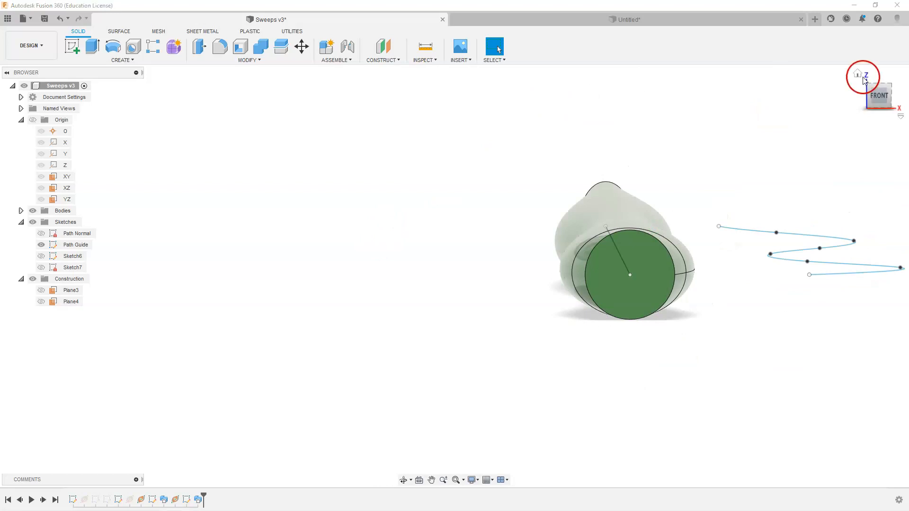
click(858, 74)
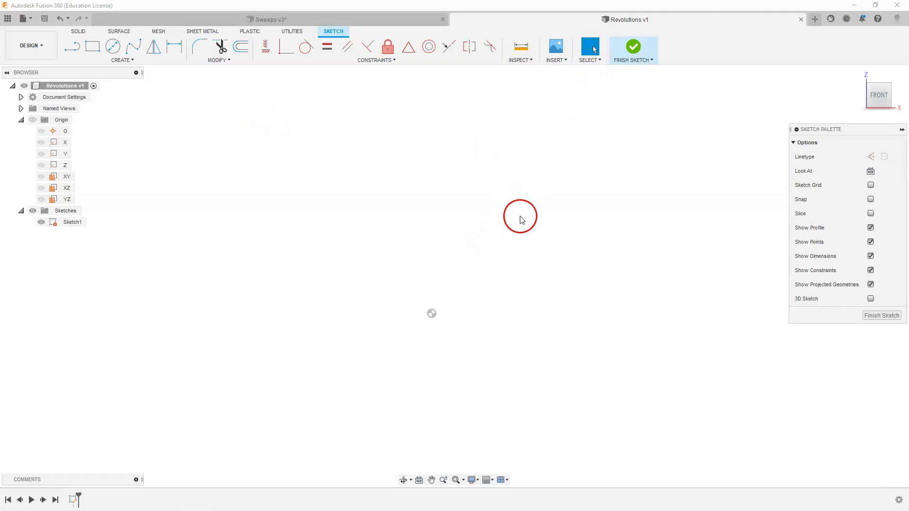
- Finish the empty sketch in the Revolutions design and delete it
click(633, 53)
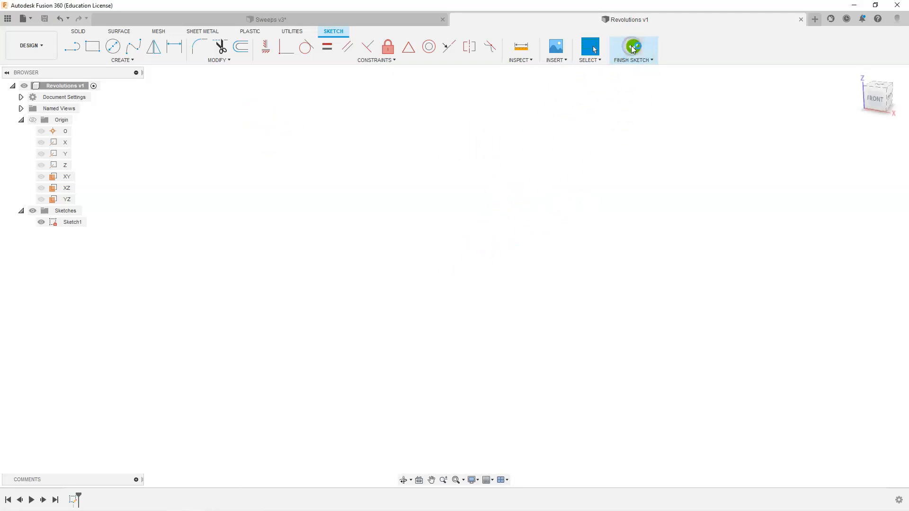
click(71, 227)
right_click(70, 227)
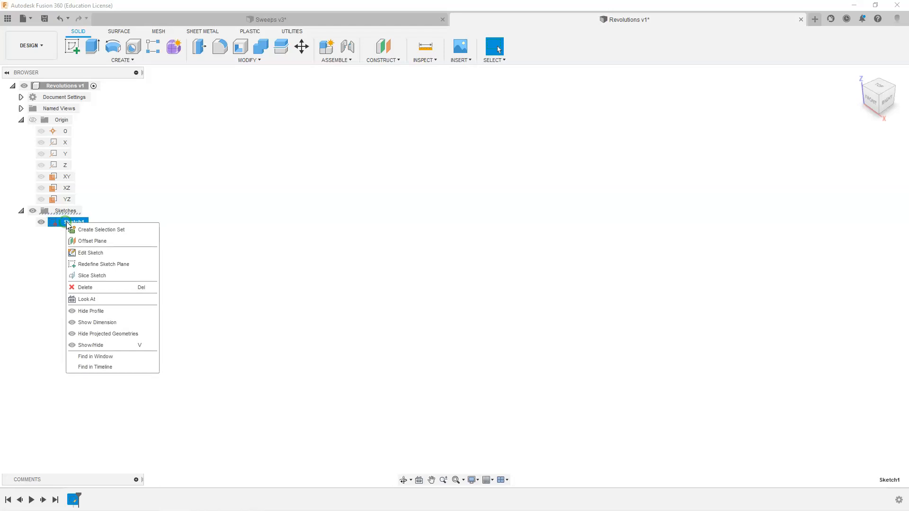
click(90, 287)
- Start a new sketch on the XZ origin plane
click(72, 46)
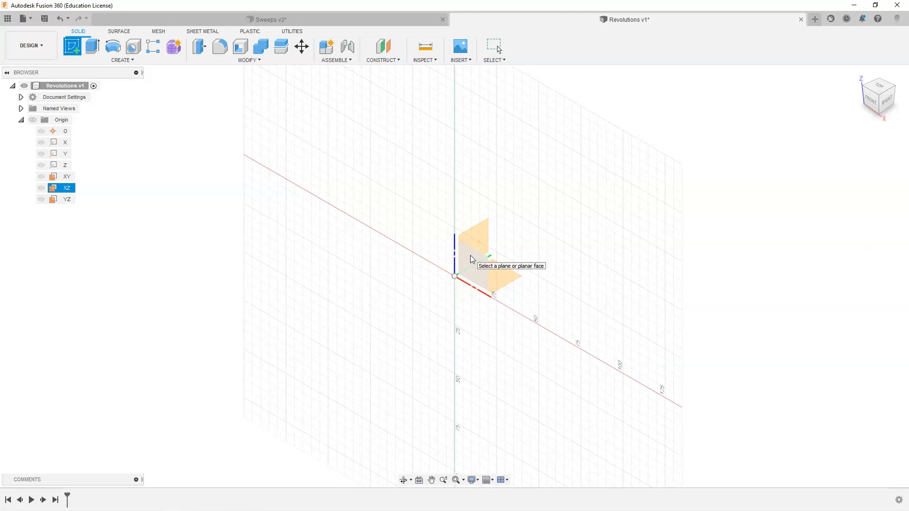
click(535, 316)
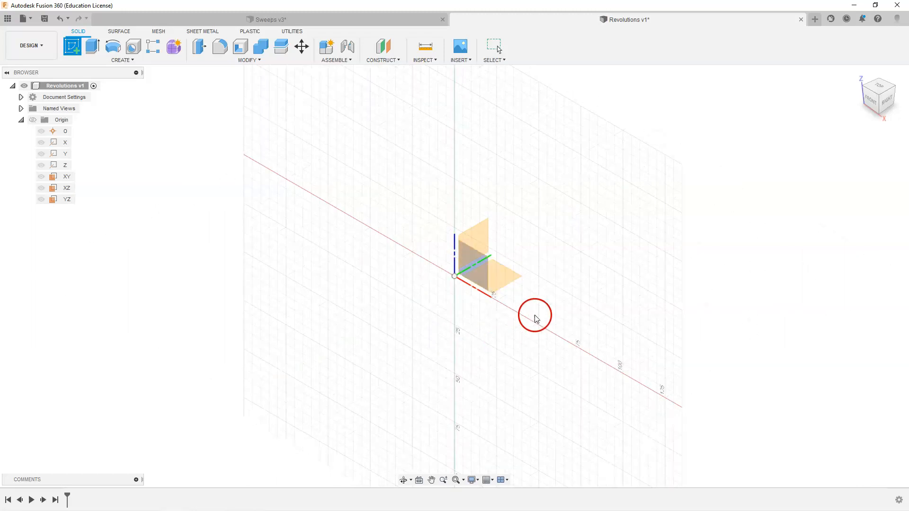
click(516, 277)
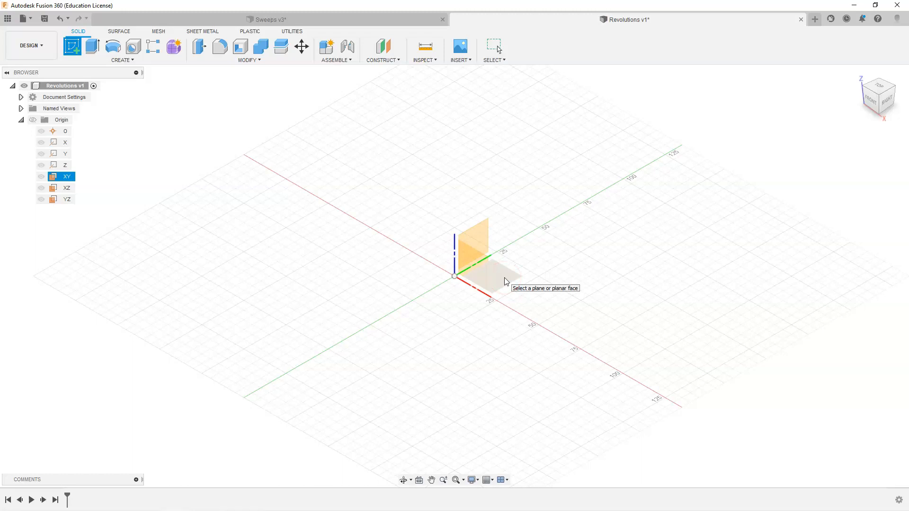
click(644, 277)
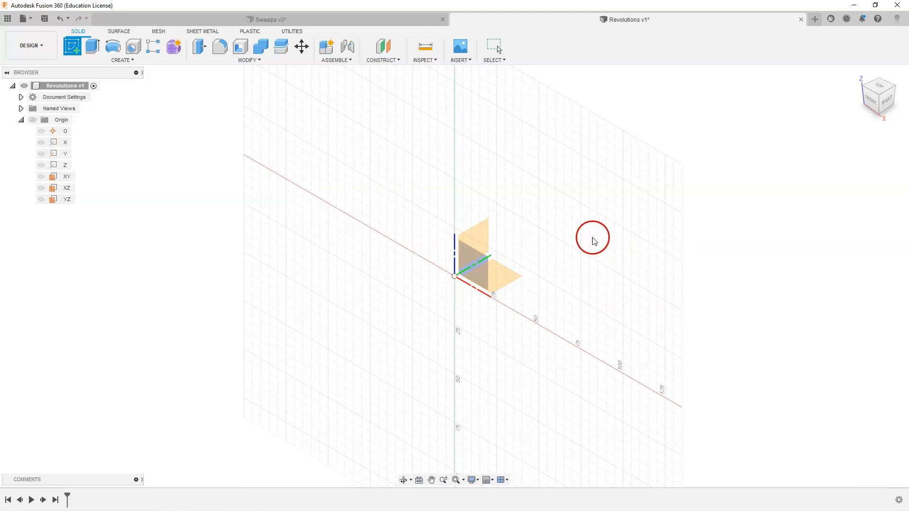
click(474, 238)
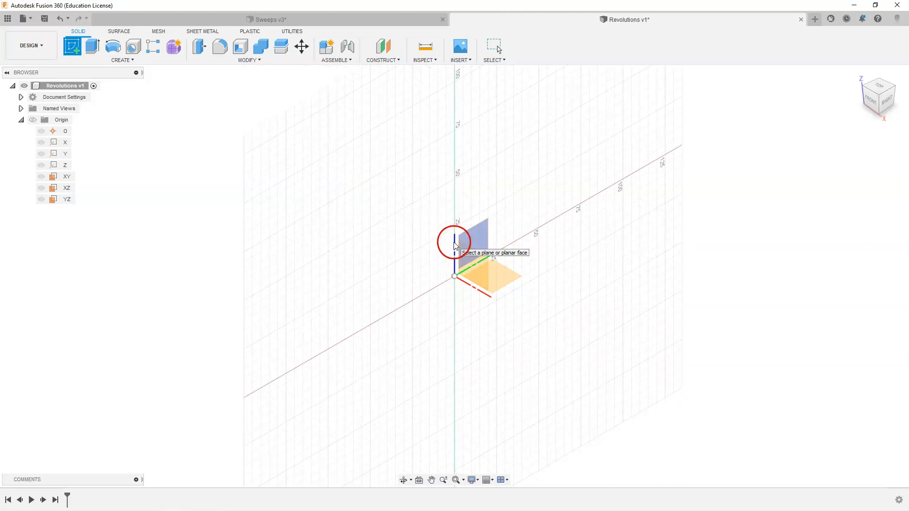
click(485, 273)
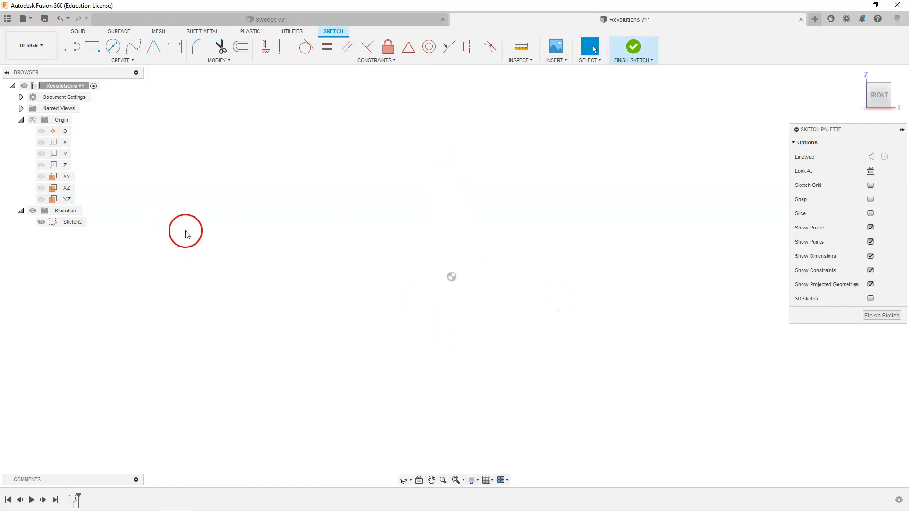
click(43, 166)
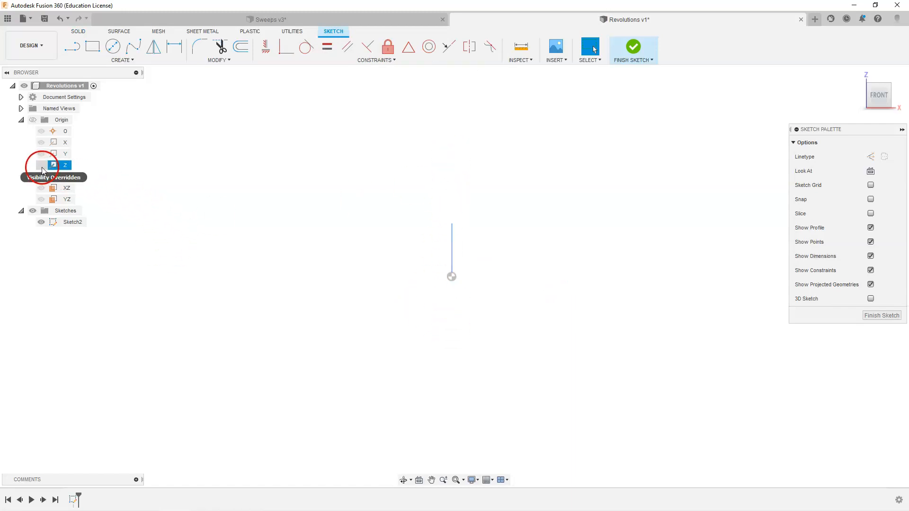
click(41, 167)
click(42, 162)
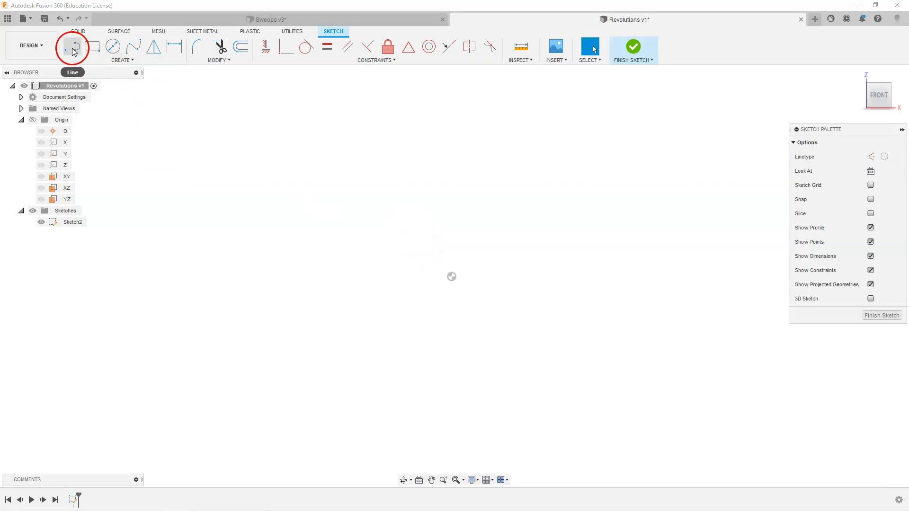
- Project the origin Z axis into the sketch as reference geometry for the revolve
click(127, 60)
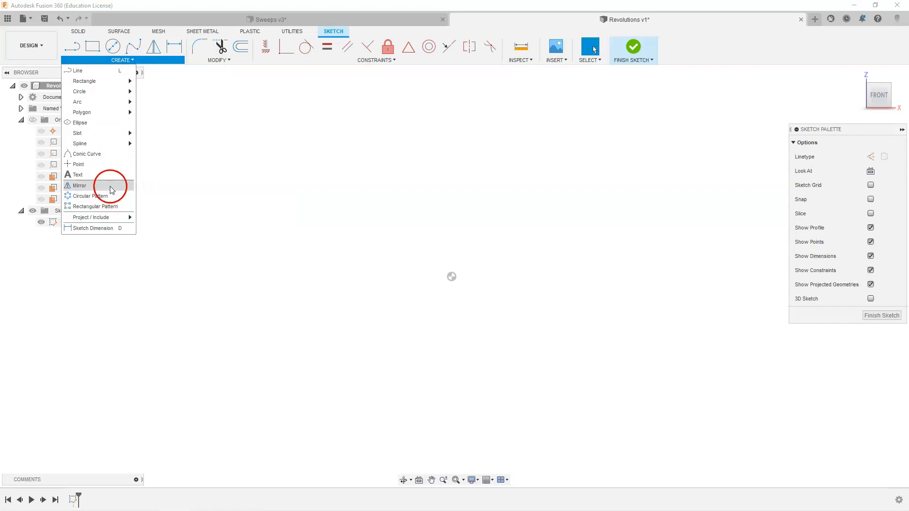
click(174, 169)
click(122, 58)
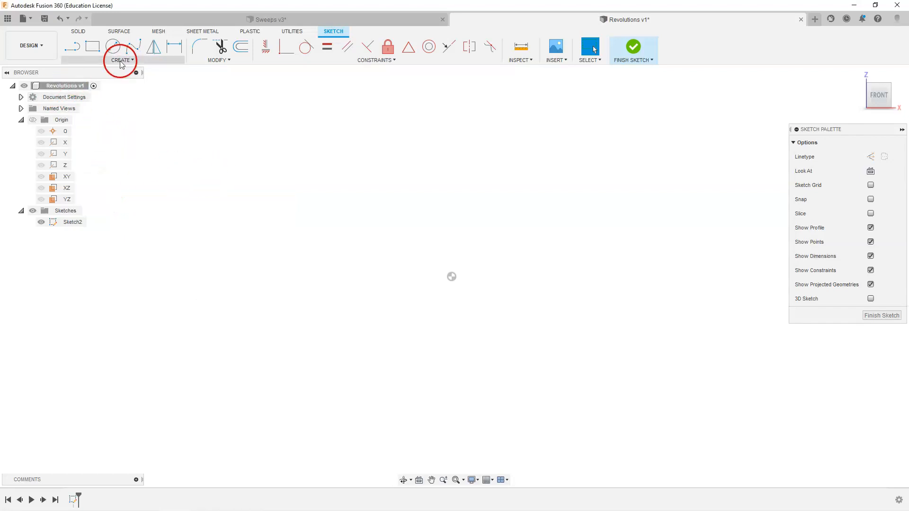
mouse_move(106, 217)
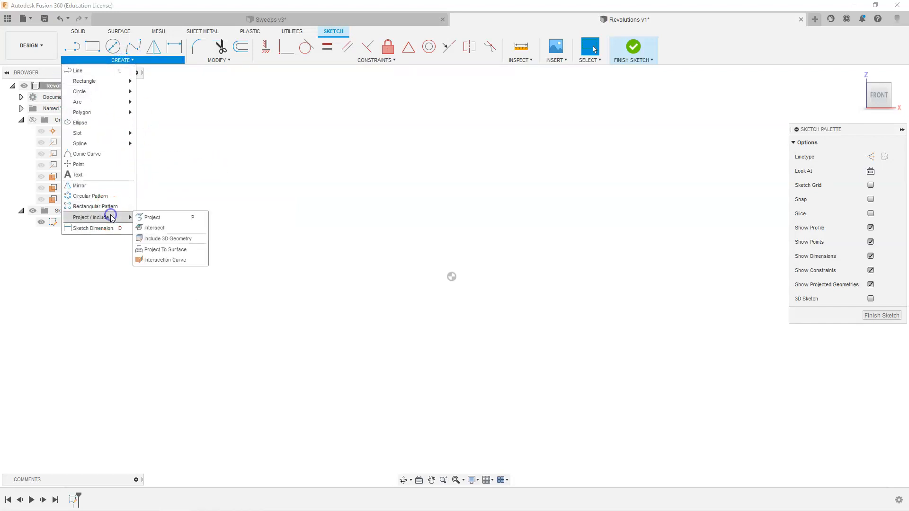
click(155, 218)
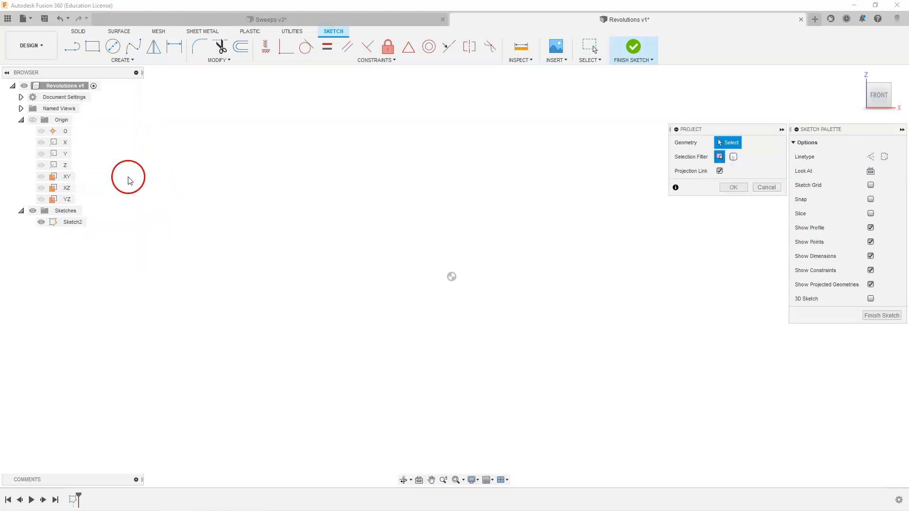
click(65, 165)
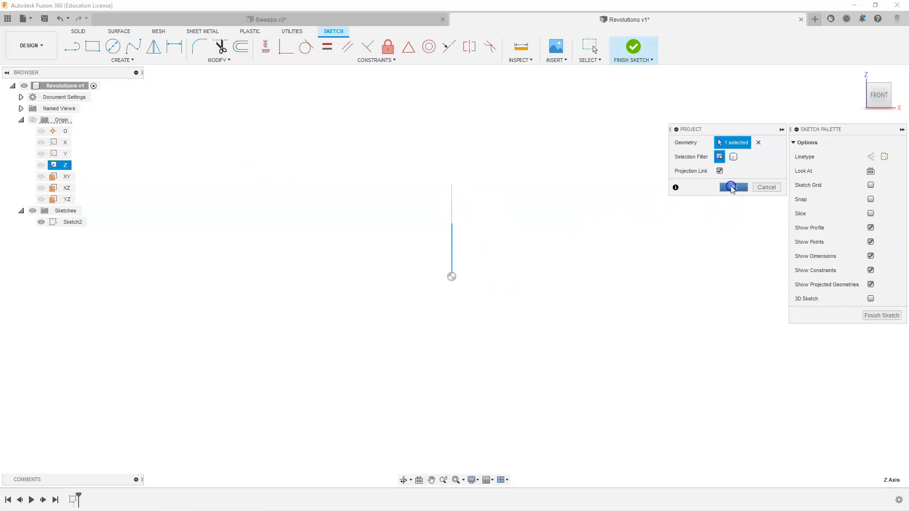
click(734, 187)
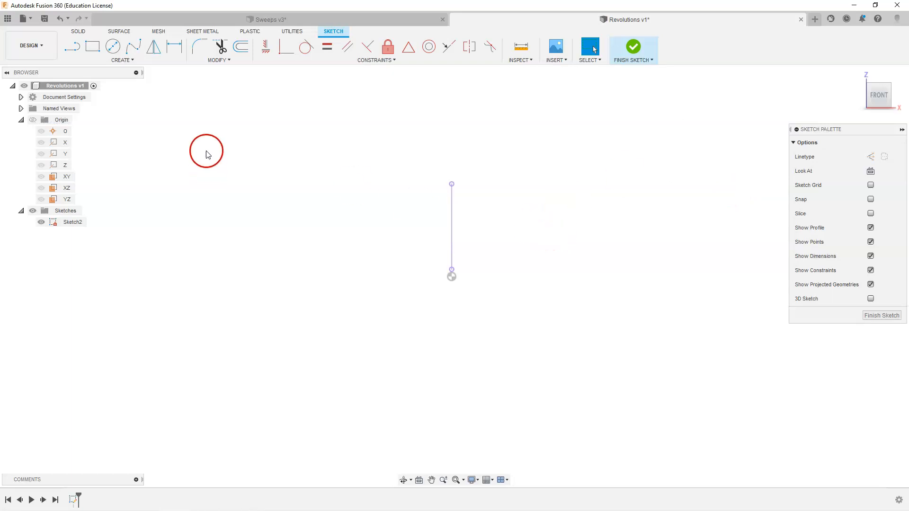
- Sketch a circle about 5 mm in diameter on the positive X side of the projected axis line
click(113, 48)
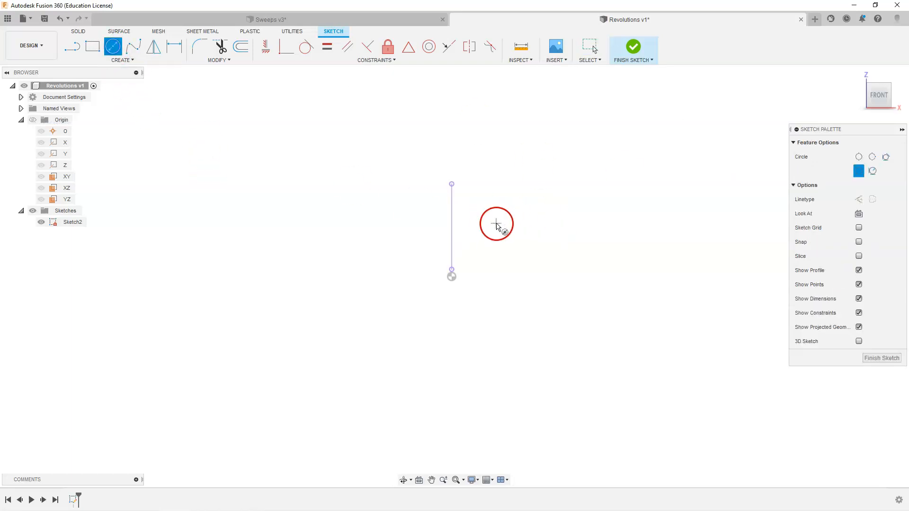
click(490, 225)
click(500, 224)
- Set the circle's diameter to 5 mm and finish the sketch
click(174, 45)
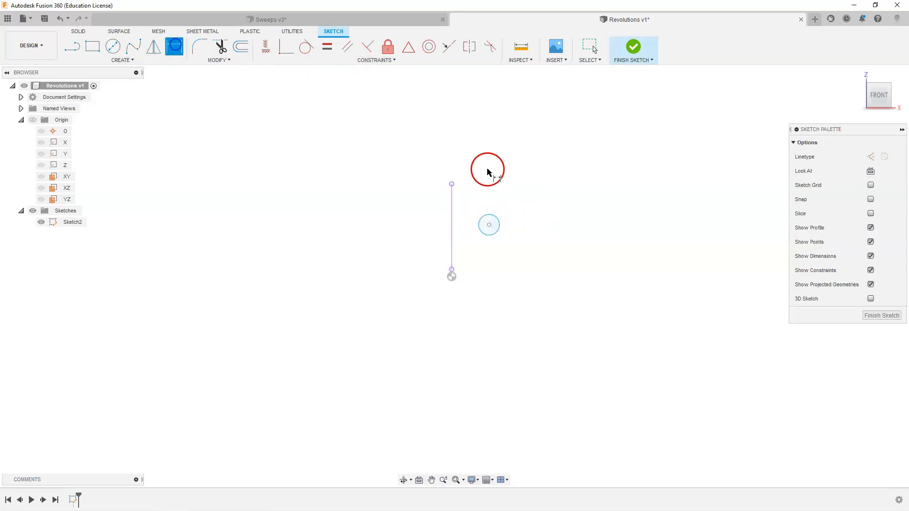
click(496, 216)
click(514, 204)
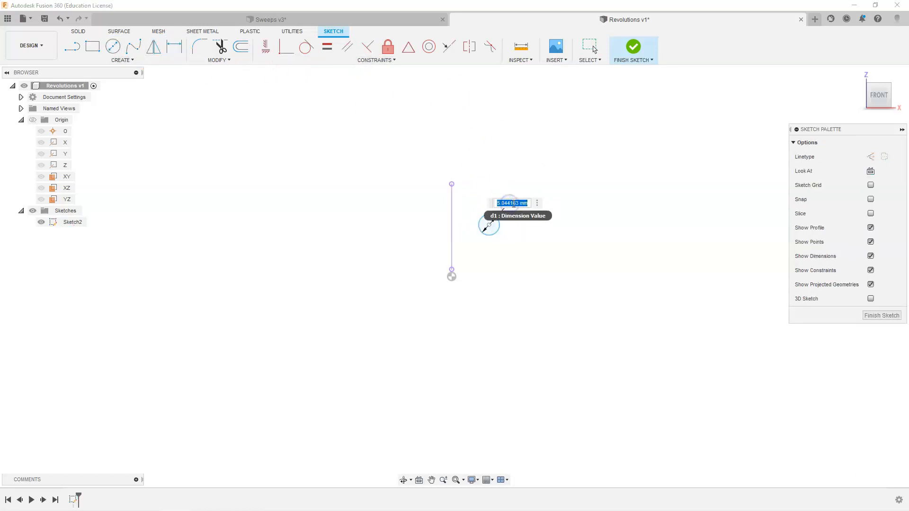
text(5.0)
key(Return)
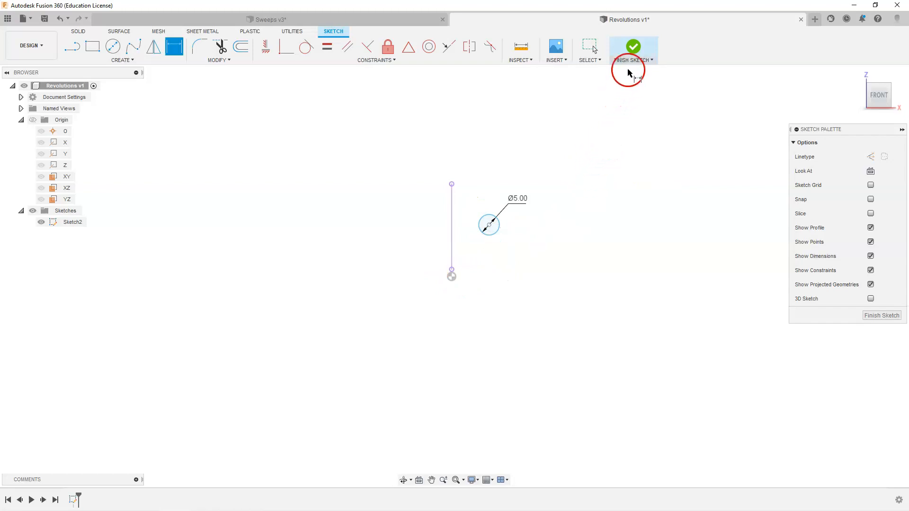
click(633, 50)
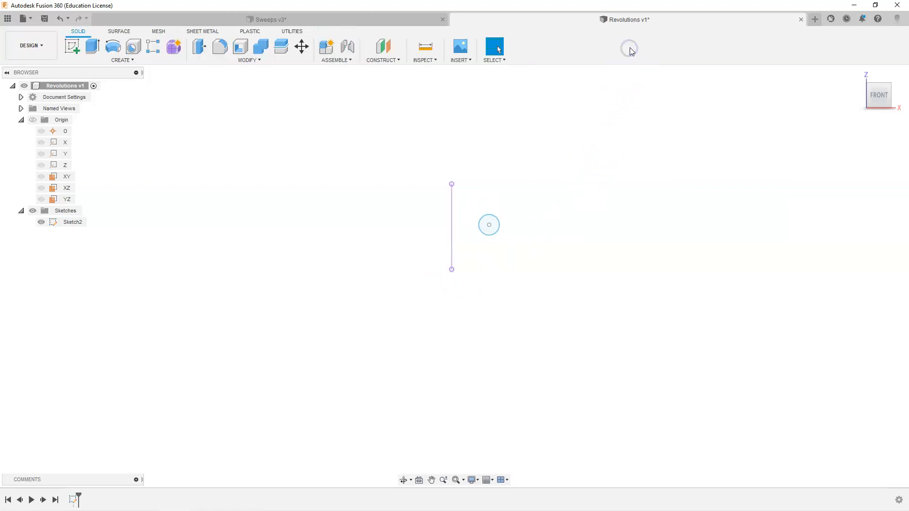
- Set up a Revolve of the circle profile around the projected Z axis line as a new body, with a 180-degree angle
click(860, 74)
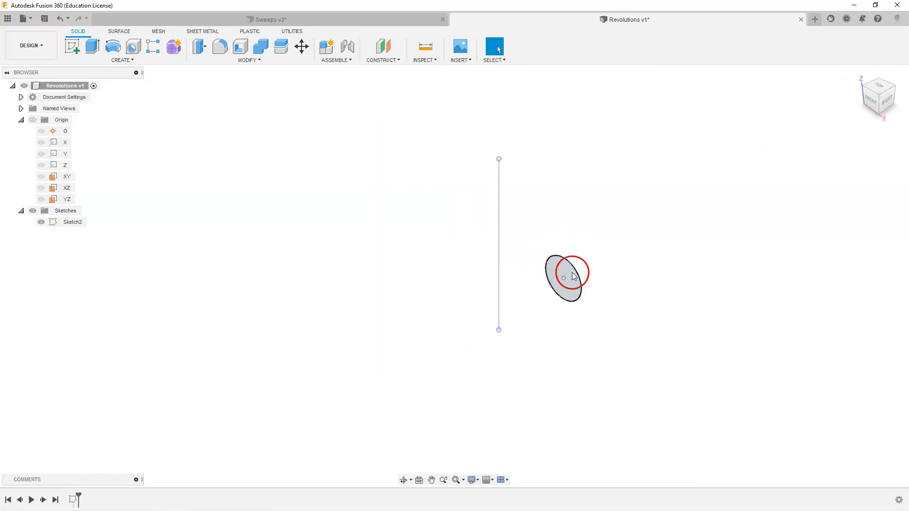
click(560, 281)
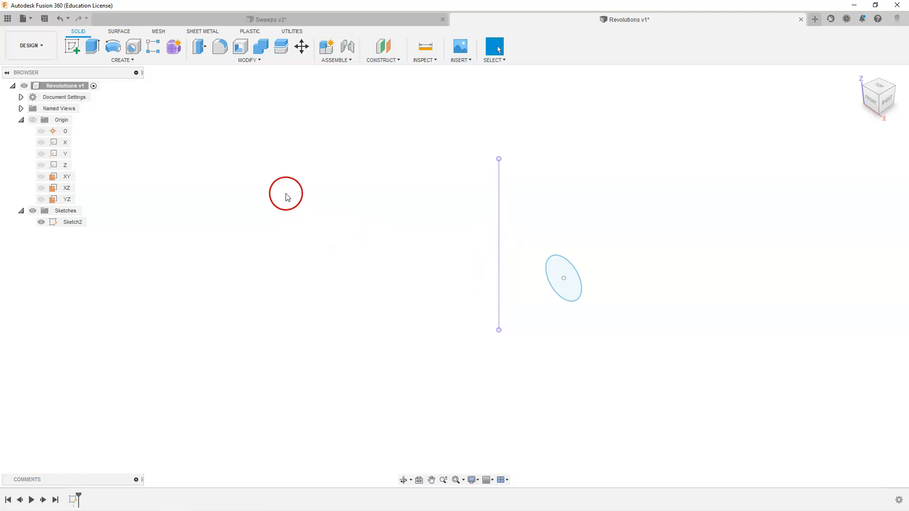
click(125, 60)
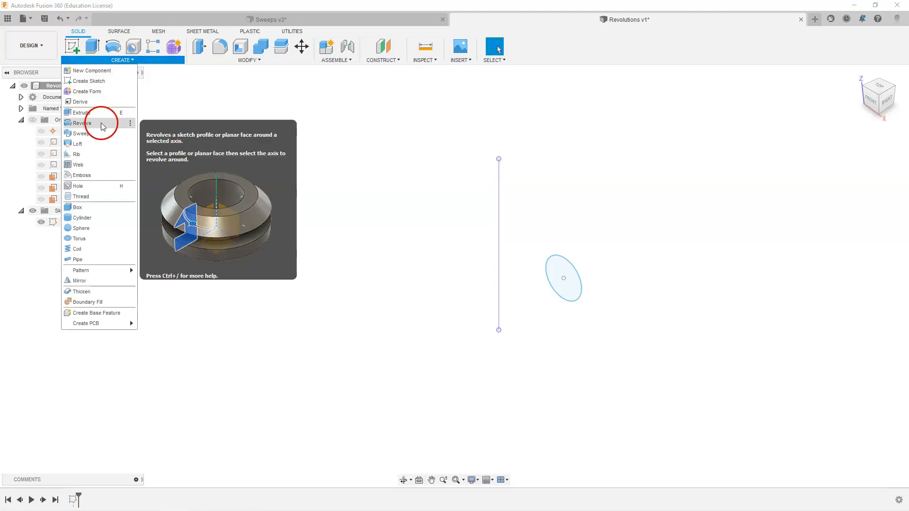
click(85, 124)
drag(866, 126, 702, 137)
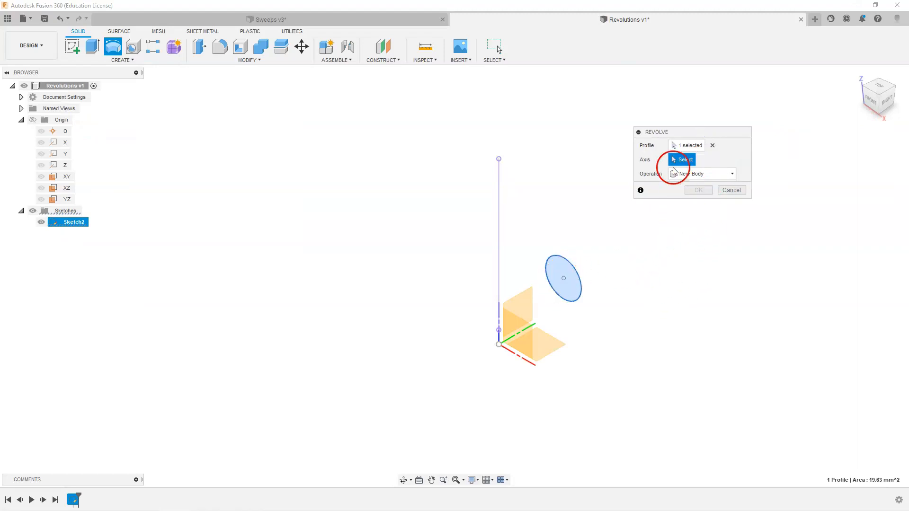
click(684, 145)
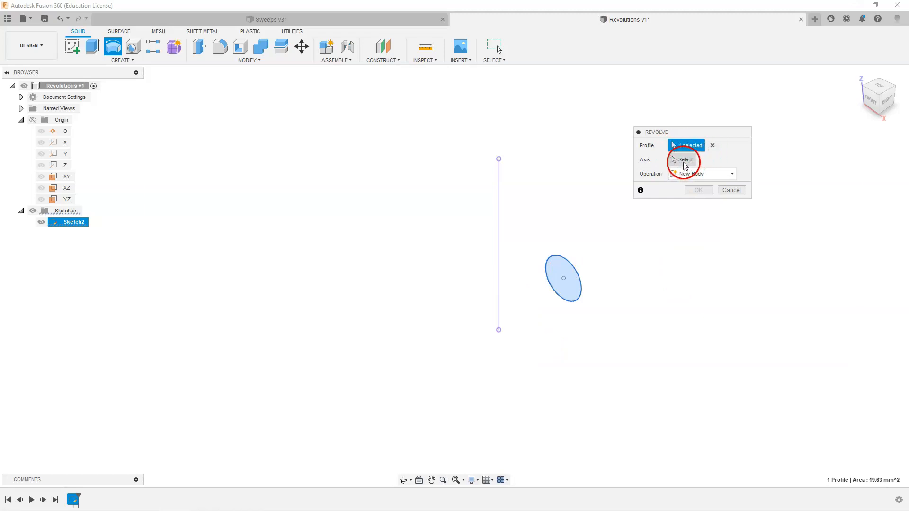
click(682, 162)
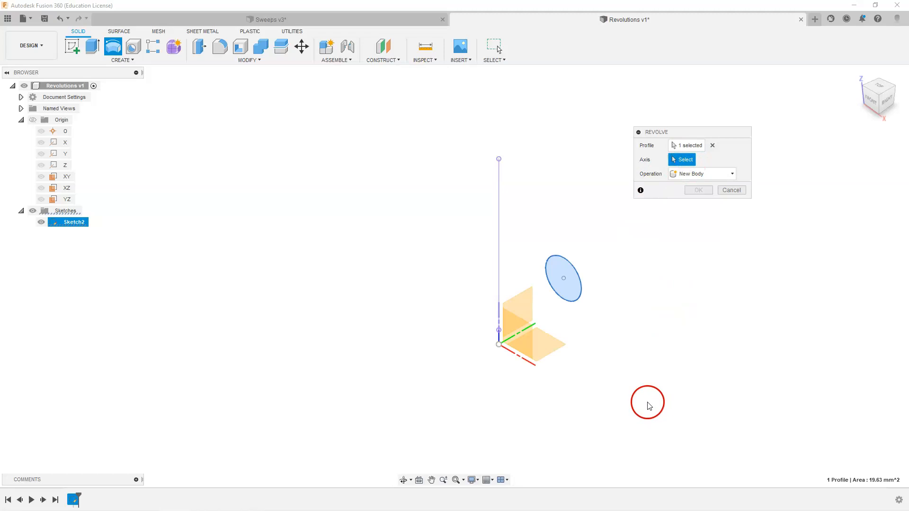
click(499, 317)
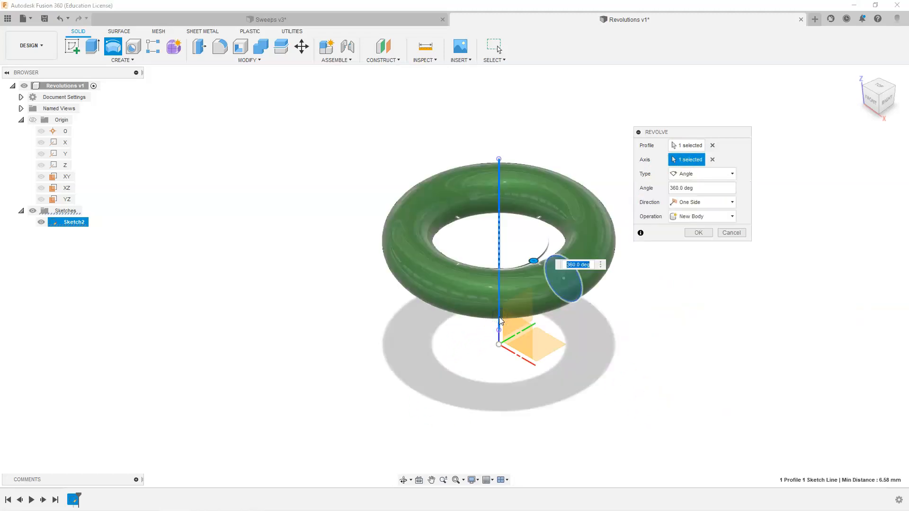
click(445, 434)
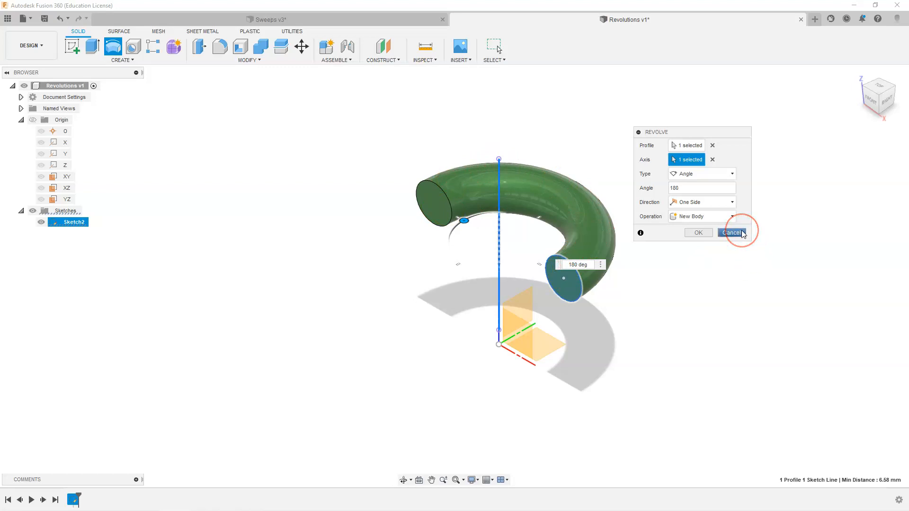
- Try the Symmetric direction for the revolve, and return the direction to One Side
click(733, 203)
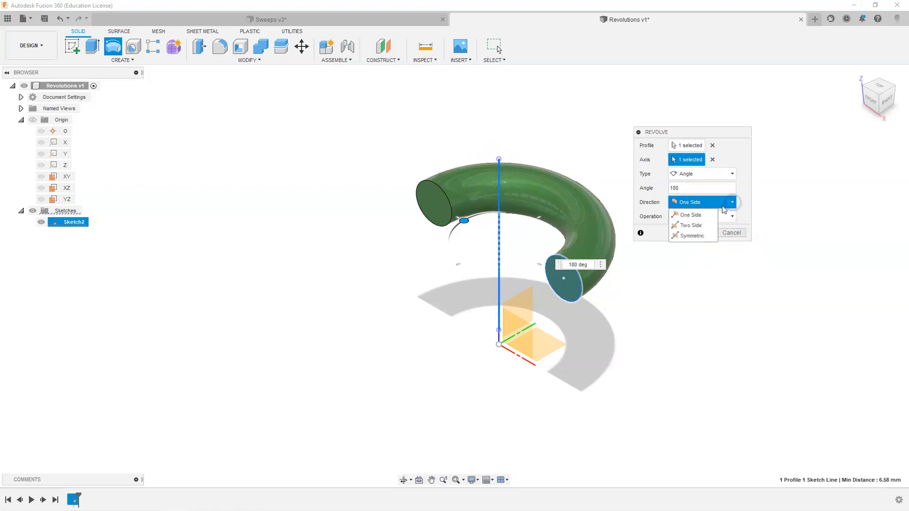
click(701, 236)
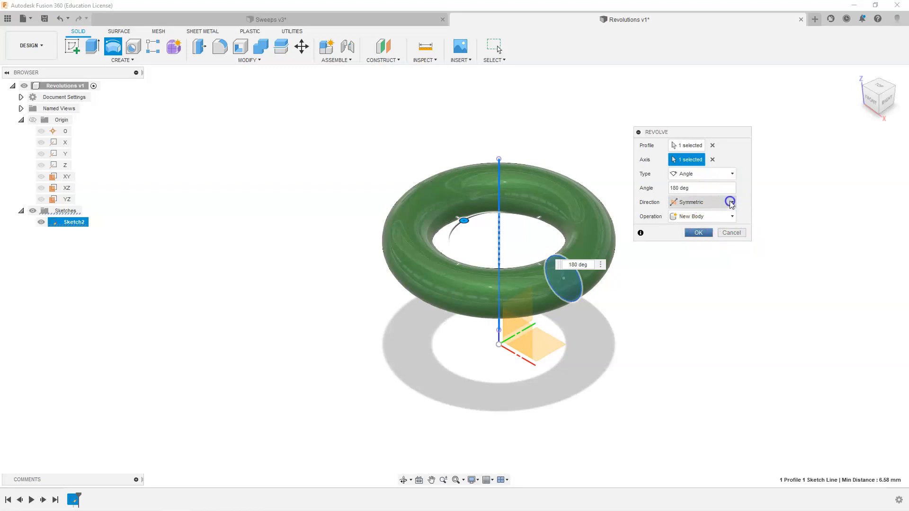
click(733, 202)
click(715, 215)
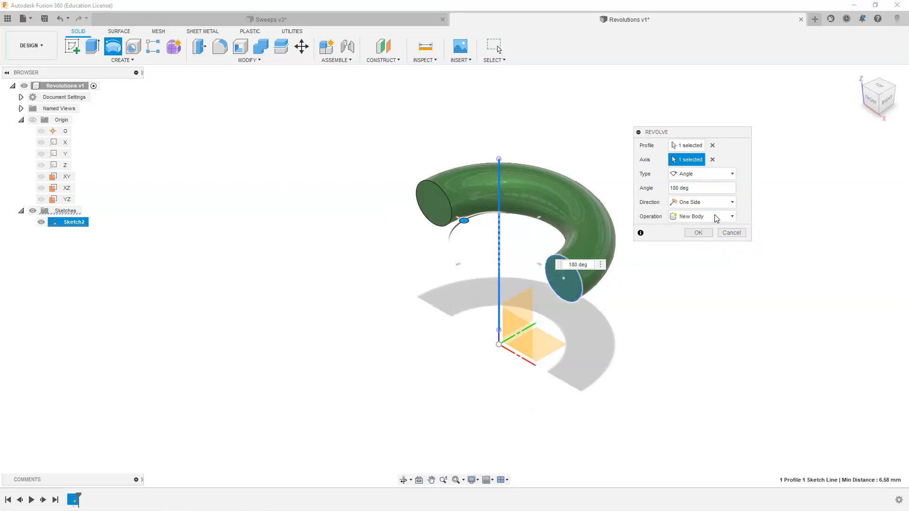
- Try the Two Side revolve direction with angles of 180 and 45 degrees, and the Symmetric direction with a 45-degree angle
click(729, 203)
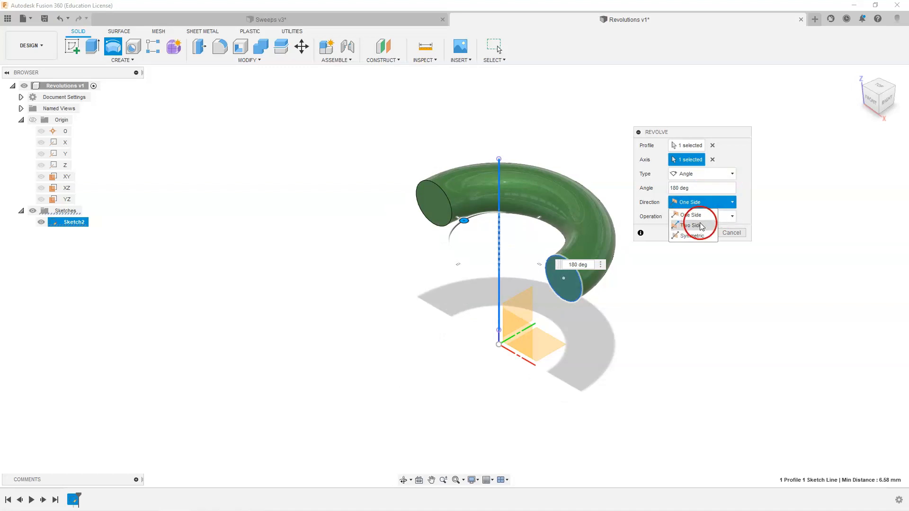
click(692, 225)
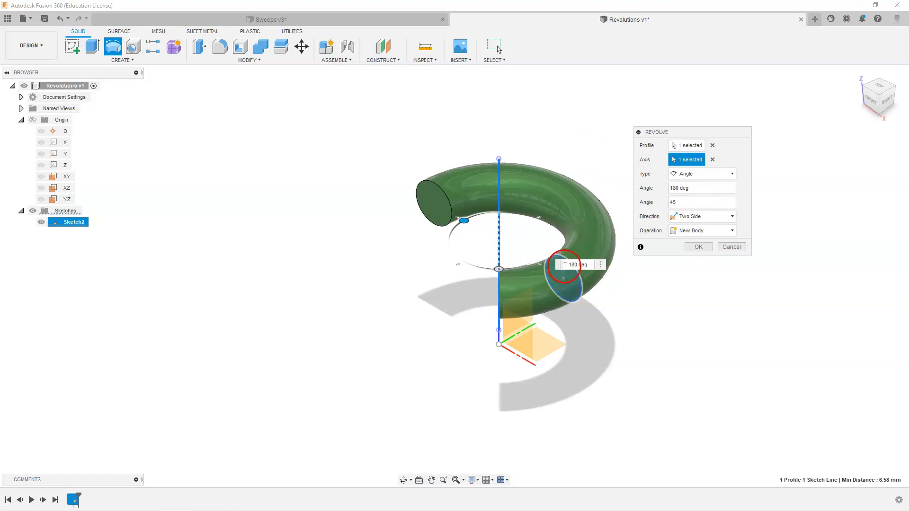
click(692, 217)
click(692, 250)
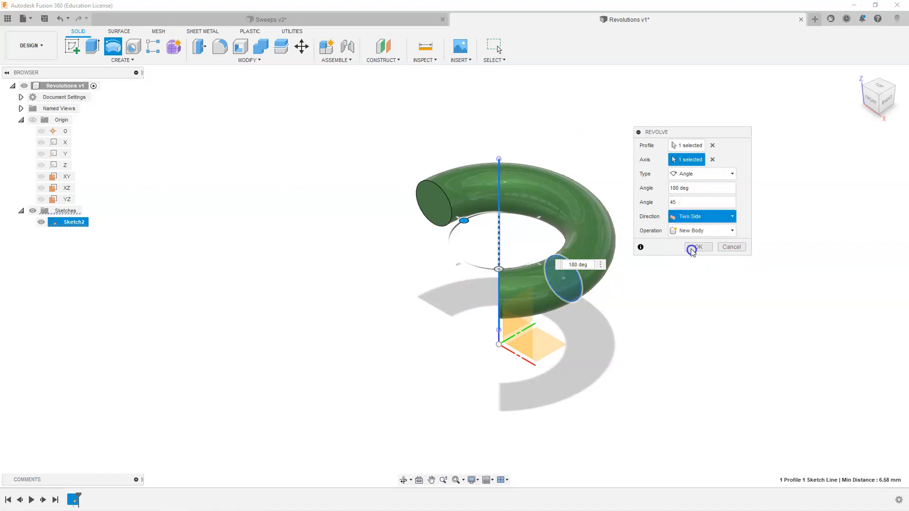
click(696, 188)
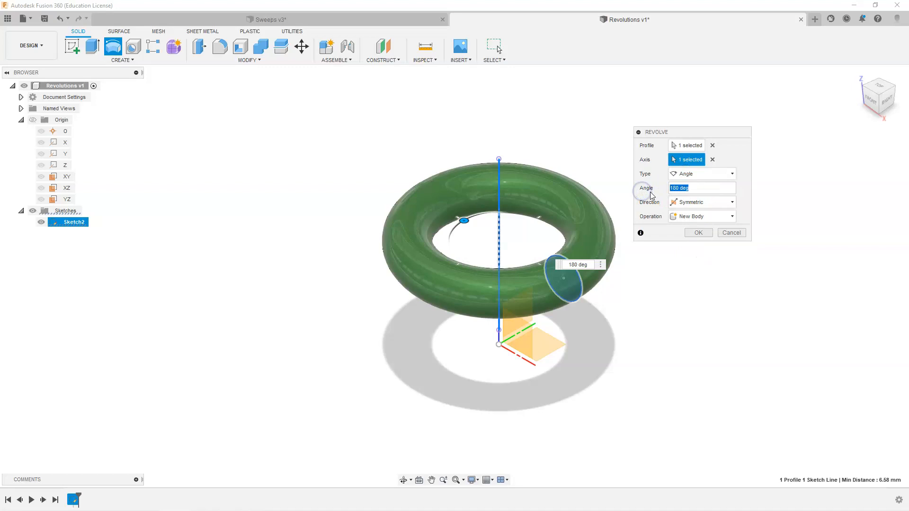
text(45)
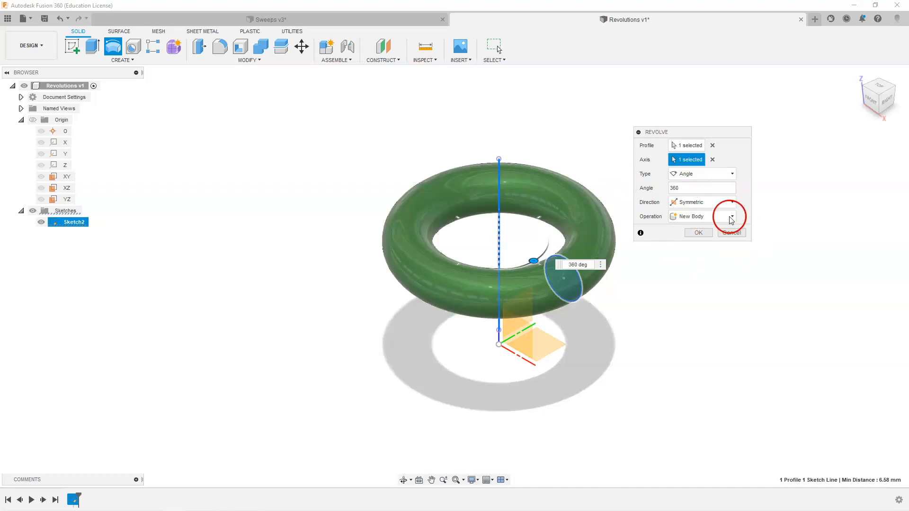
- Set the revolve direction to One Side and create the 360-degree revolution as a new body
click(689, 204)
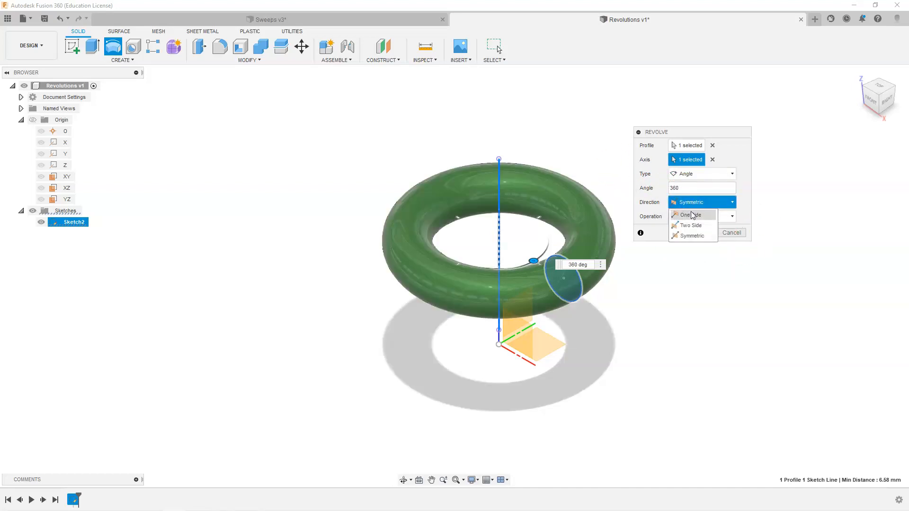
click(692, 215)
click(699, 232)
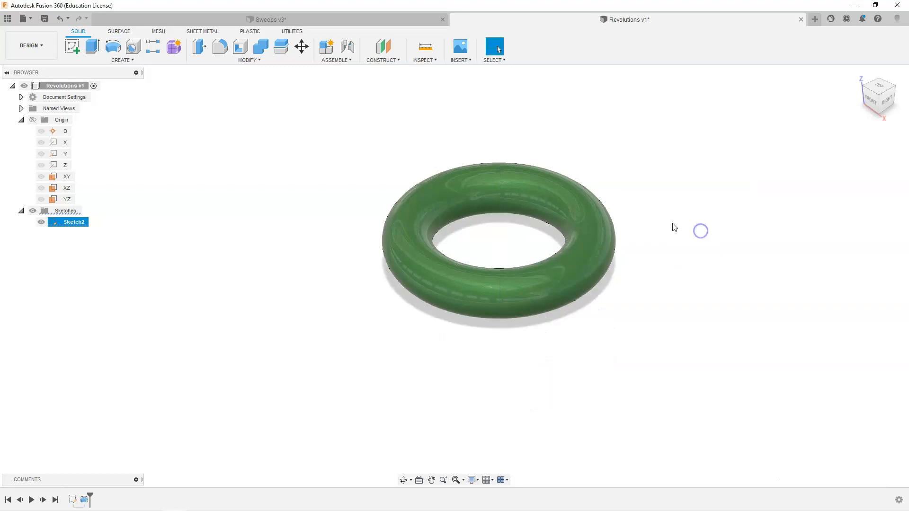
- Edit the profile sketch to replace the 5 mm circle with a rectangle drawn around it
shift+middle_drag(663, 217, 616, 212)
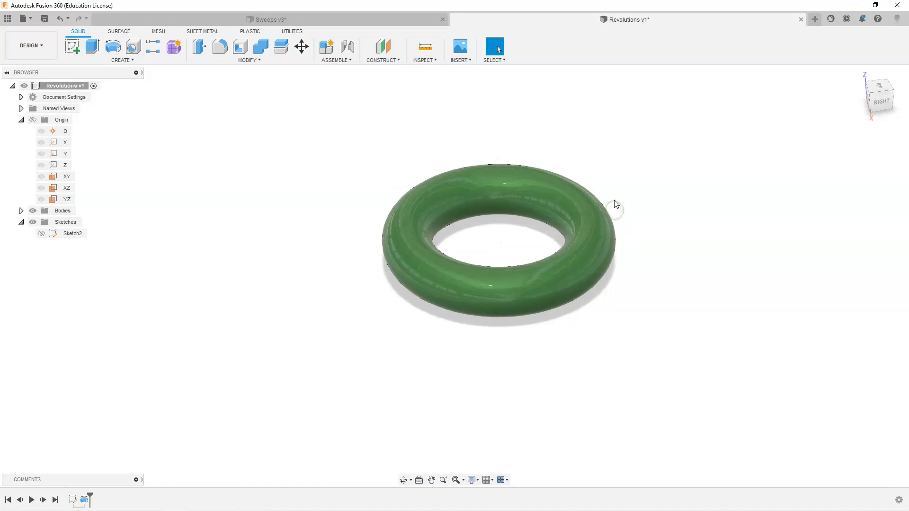
click(861, 85)
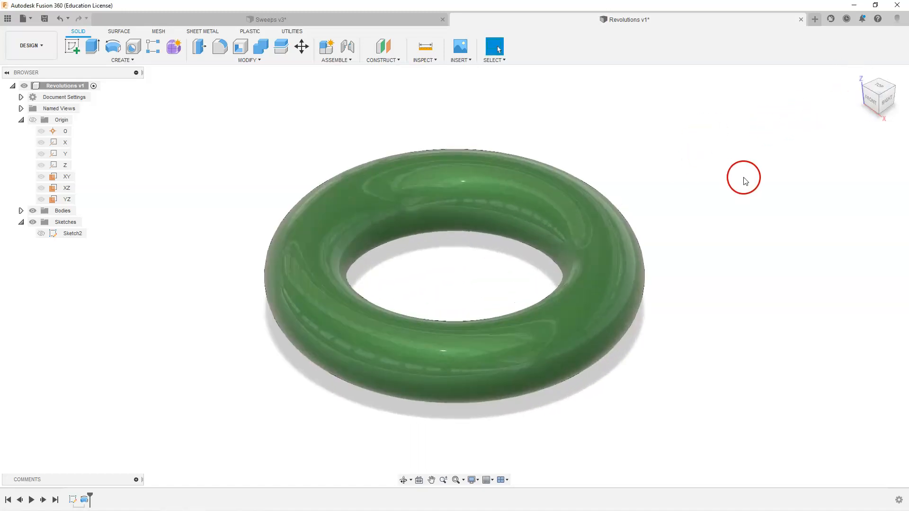
double_click(53, 234)
click(472, 302)
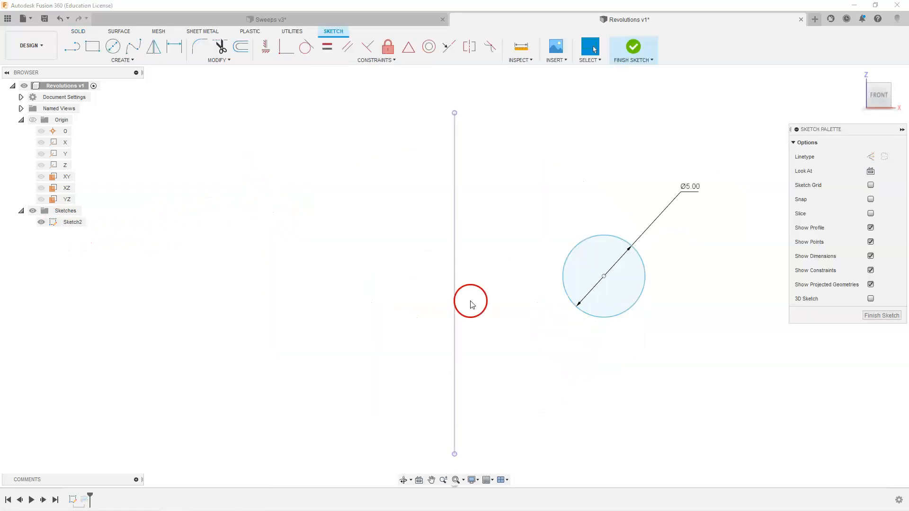
click(93, 46)
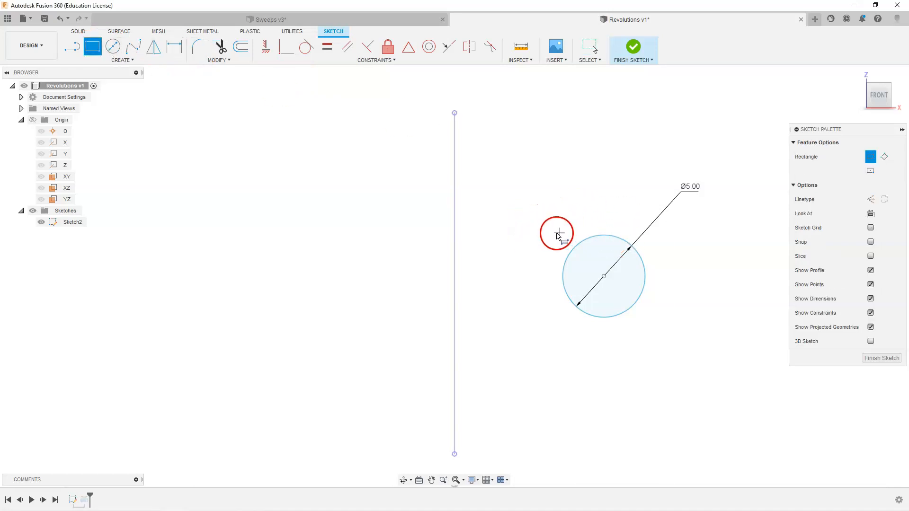
click(546, 230)
click(666, 323)
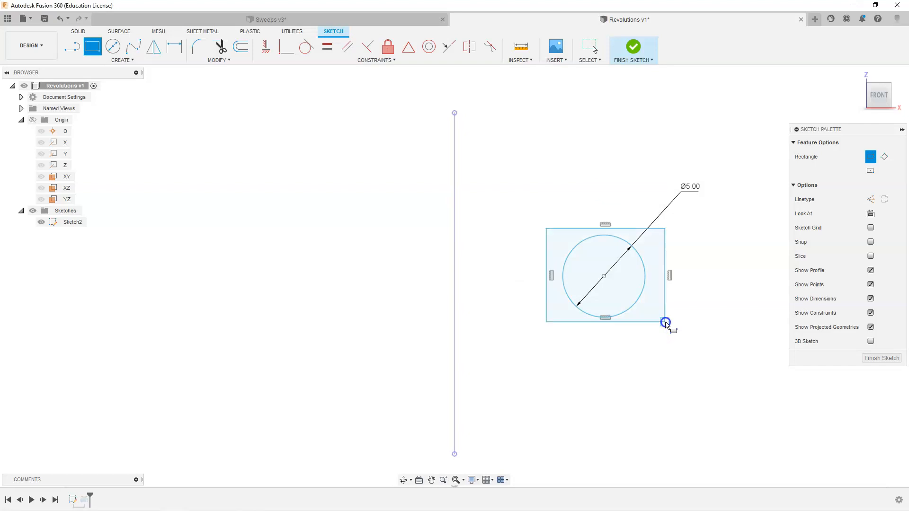
key(Escape)
click(645, 265)
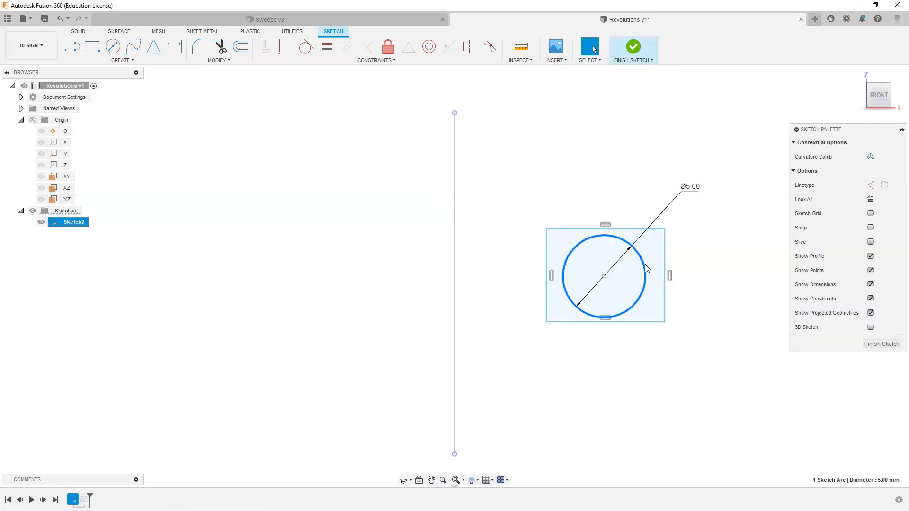
key(Delete)
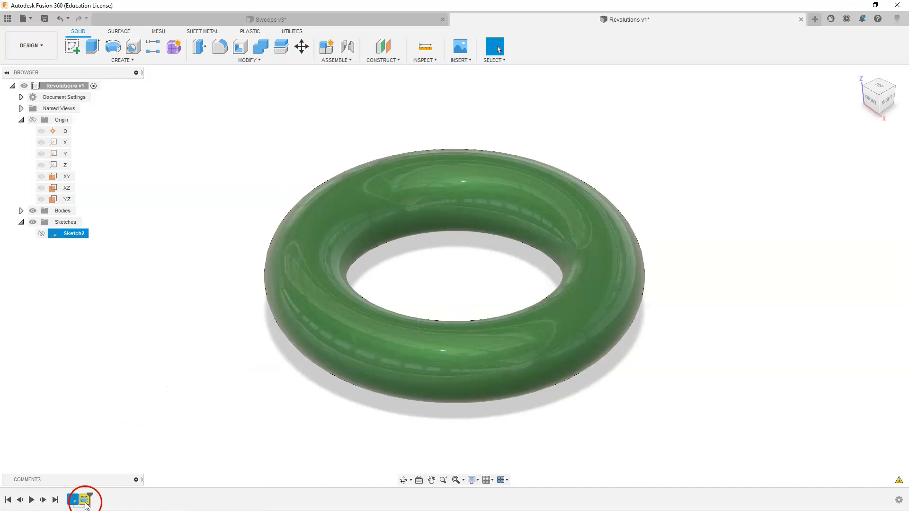
- Edit the Revolve feature to use the rectangle as its profile, and inspect the resulting ring around the Z axis
double_click(85, 501)
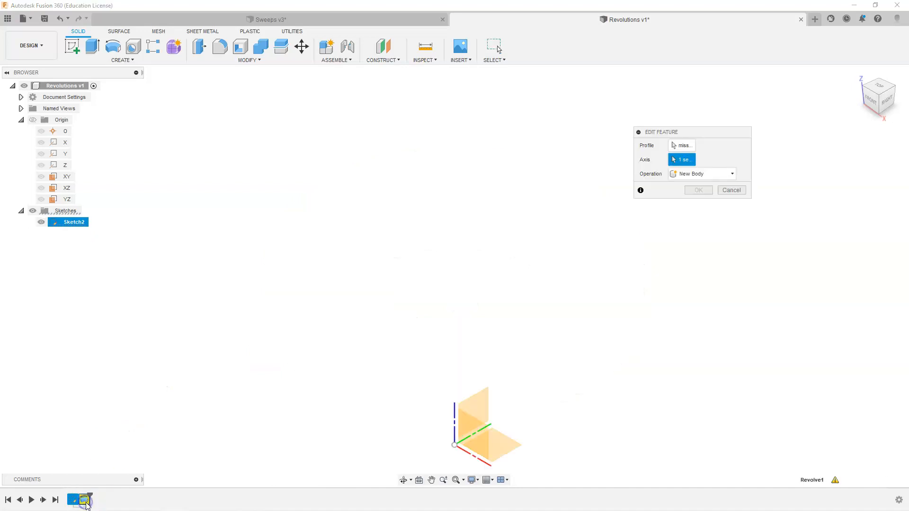
click(568, 311)
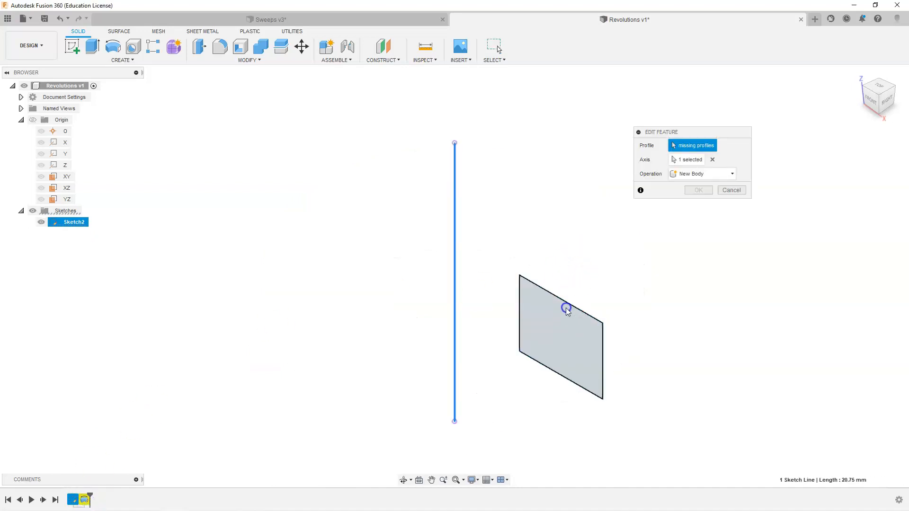
click(699, 233)
mouse_move(682, 314)
shift+middle_down()
mouse_move(723, 235)
mouse_move(688, 305)
shift+middle_up()
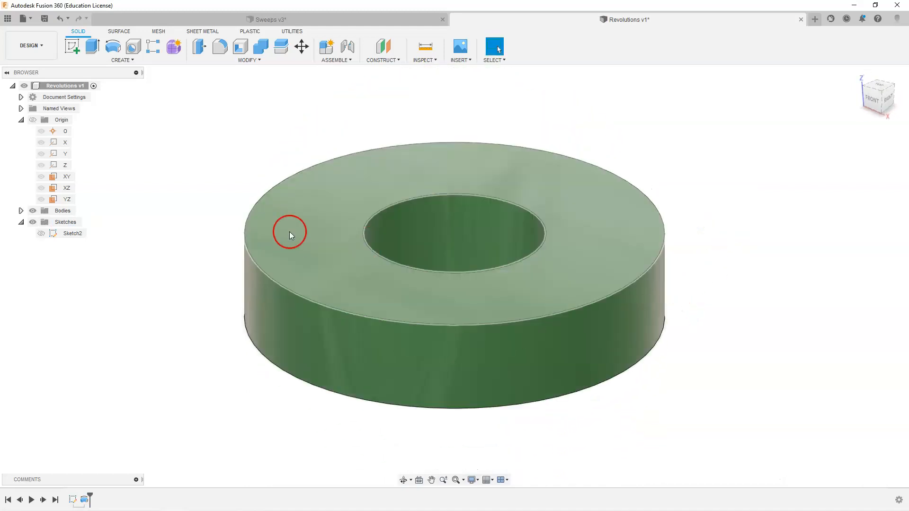
click(67, 167)
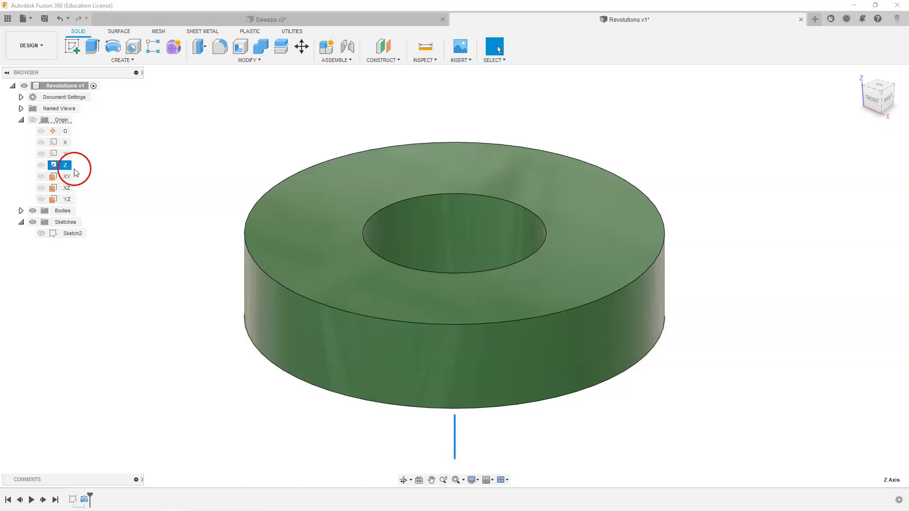
shift+middle_drag(682, 329, 671, 374)
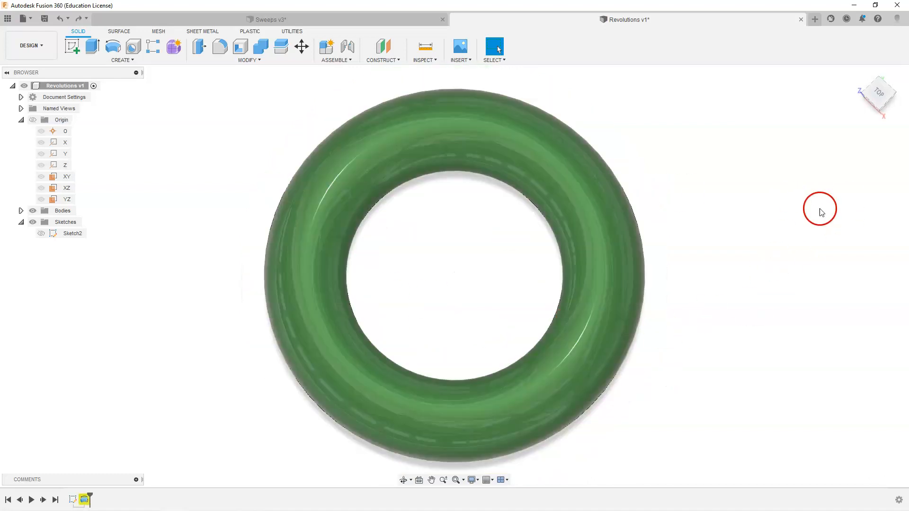
- Reopen the profile sketch and delete the entire rectangle, keeping the projected axis line
click(855, 86)
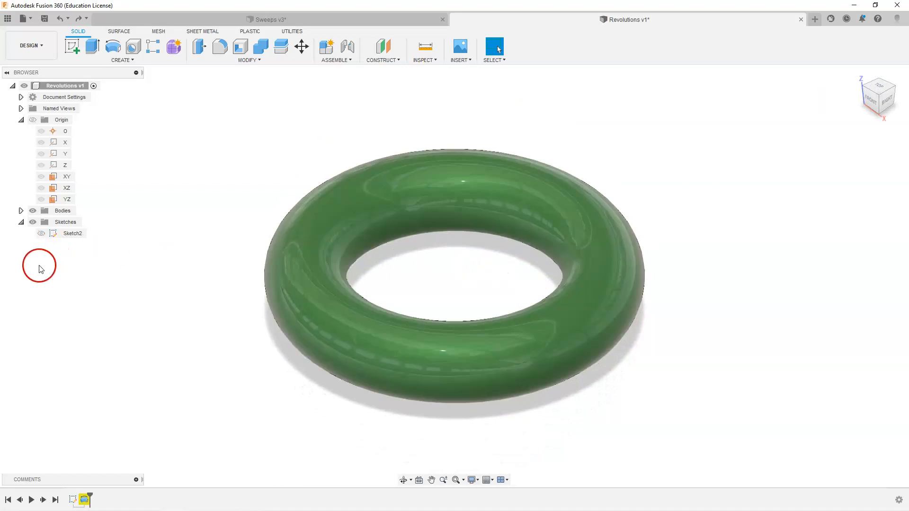
double_click(72, 502)
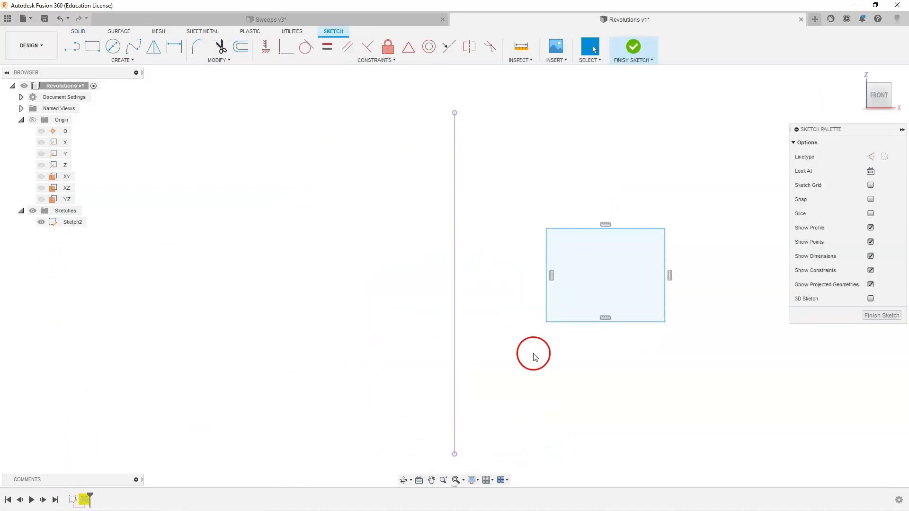
drag(536, 341, 692, 213)
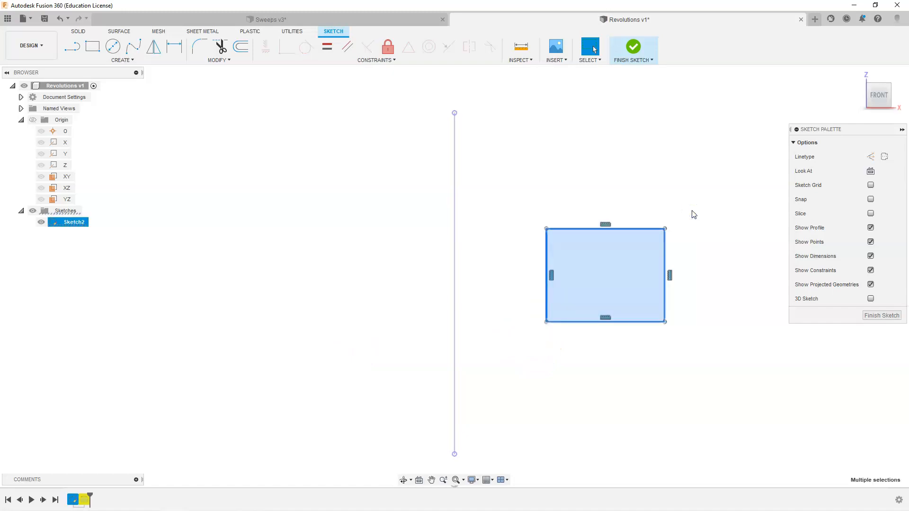
key(Delete)
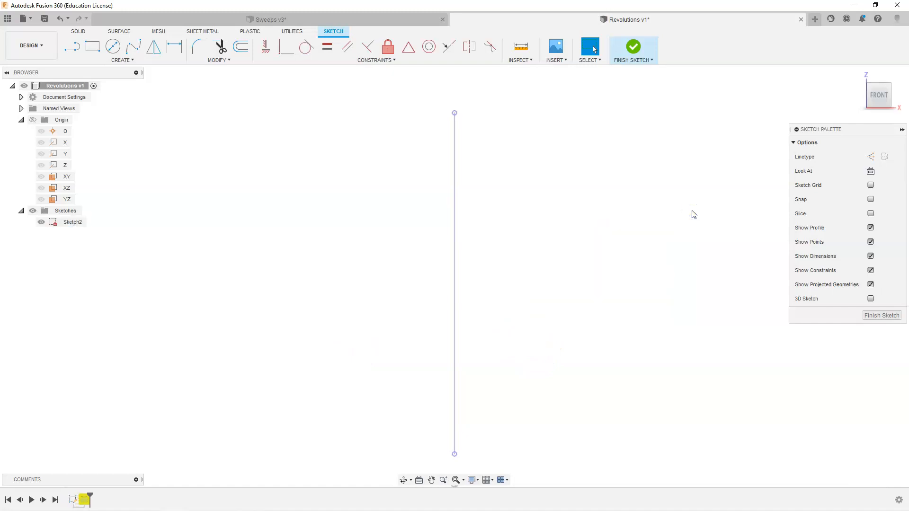
- Sketch a thin closed L-shaped profile with its horizontal base starting on the axis line and its wall rising vertically, and finish the sketch
click(70, 47)
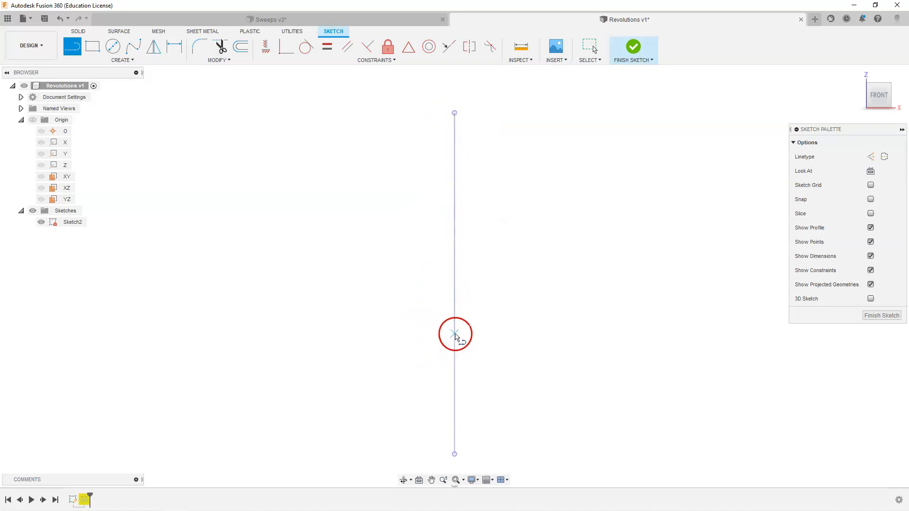
click(455, 334)
click(572, 334)
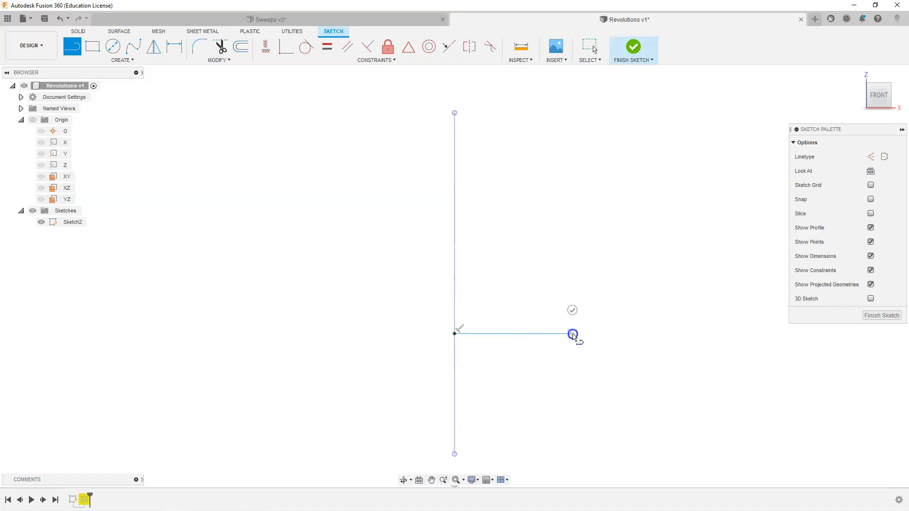
click(574, 148)
drag(580, 149, 582, 334)
click(582, 343)
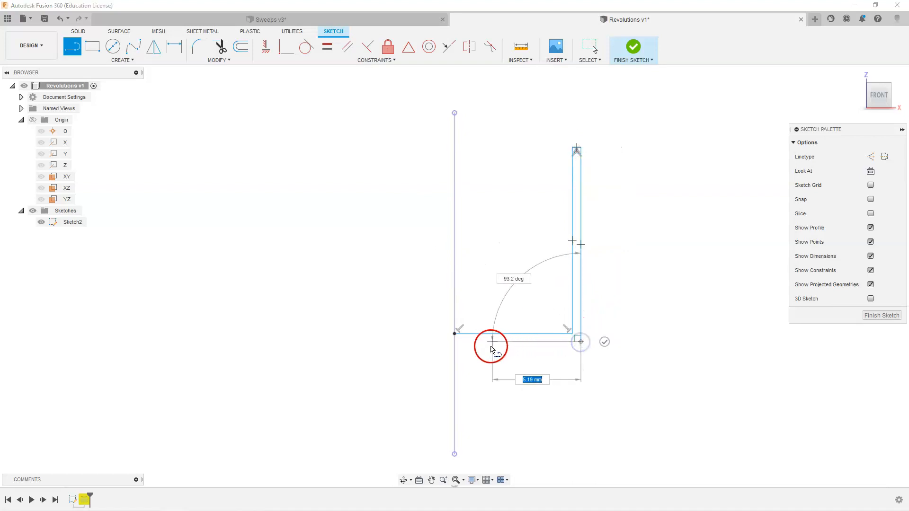
drag(462, 347, 456, 340)
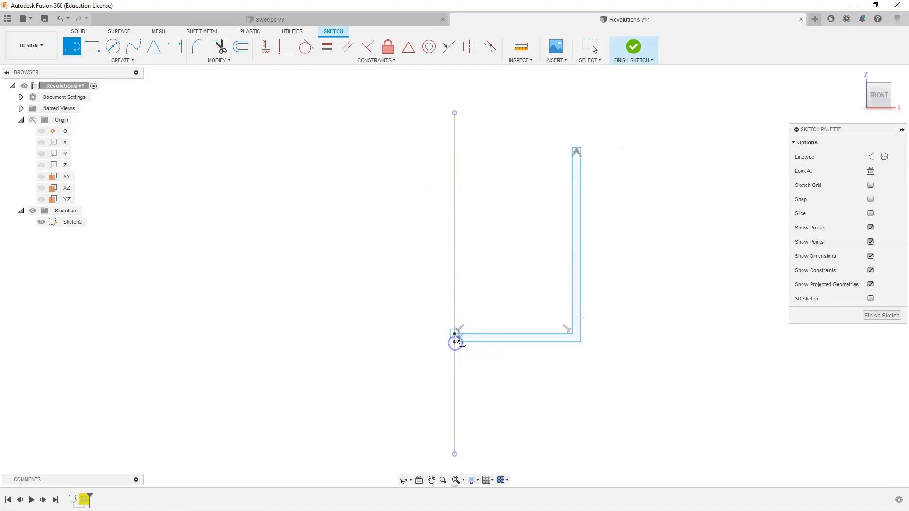
click(632, 62)
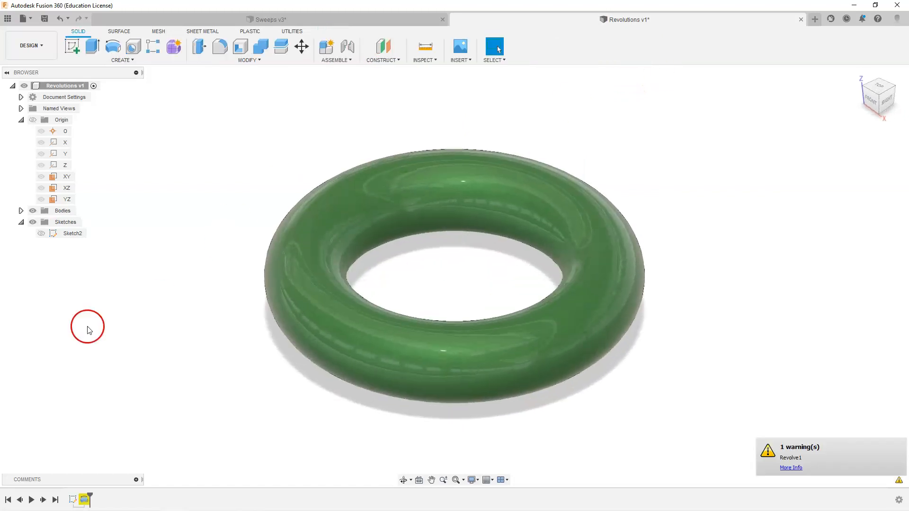
- Try deleting the existing Revolve feature and starting a new Revolve
right_click(83, 501)
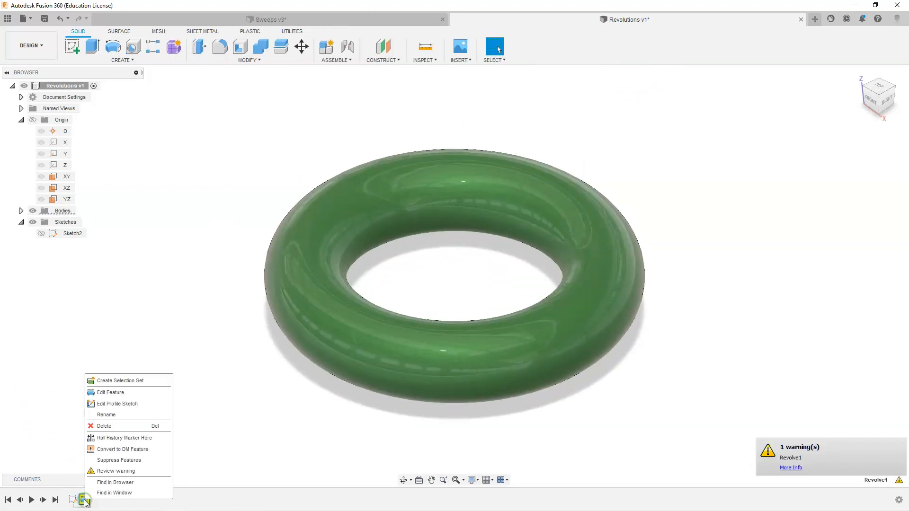
click(108, 426)
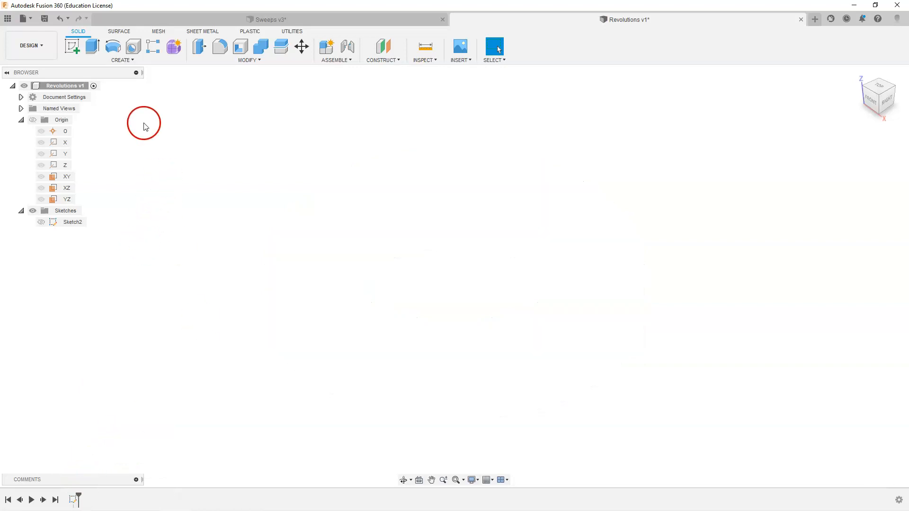
click(113, 45)
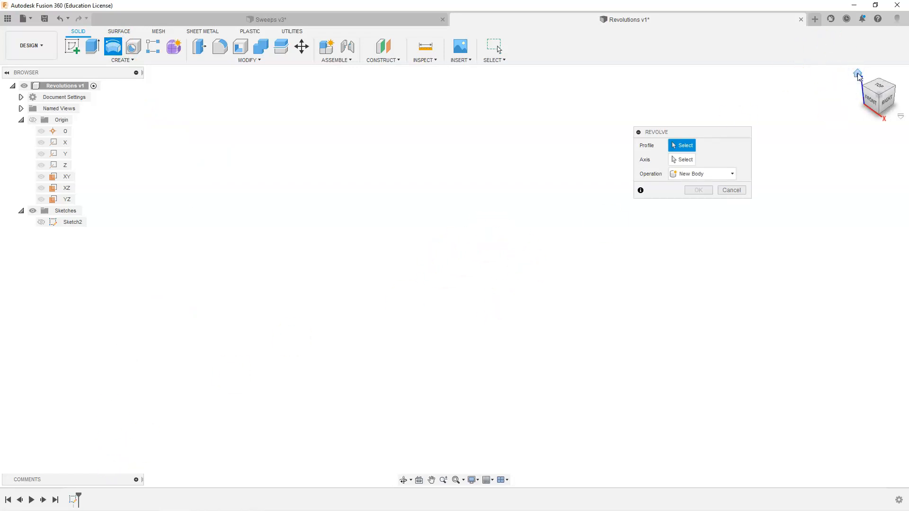
key(Escape)
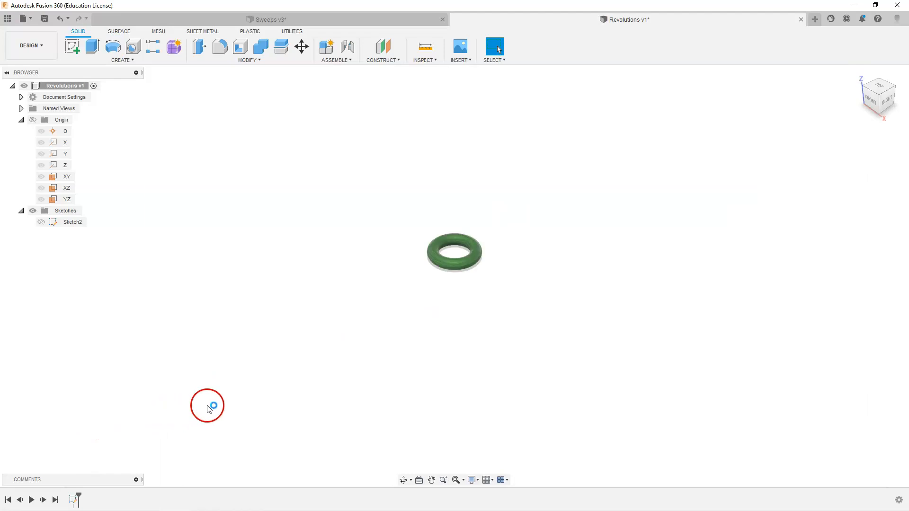
- Edit the existing Revolve feature to use the L-shaped profile around the axis line
double_click(85, 500)
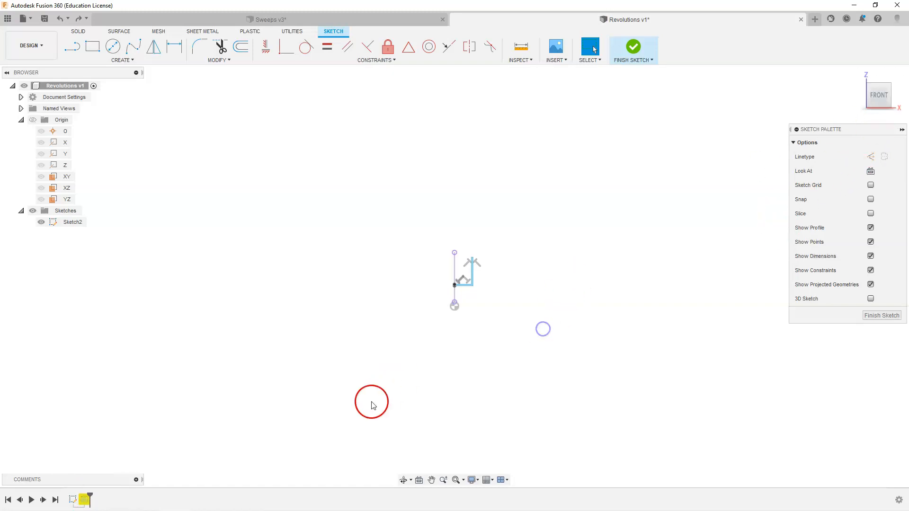
click(633, 57)
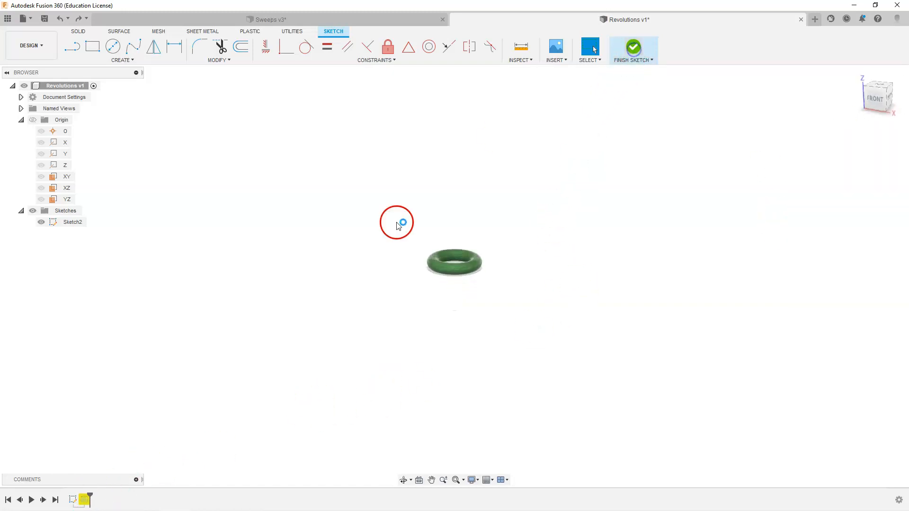
double_click(84, 500)
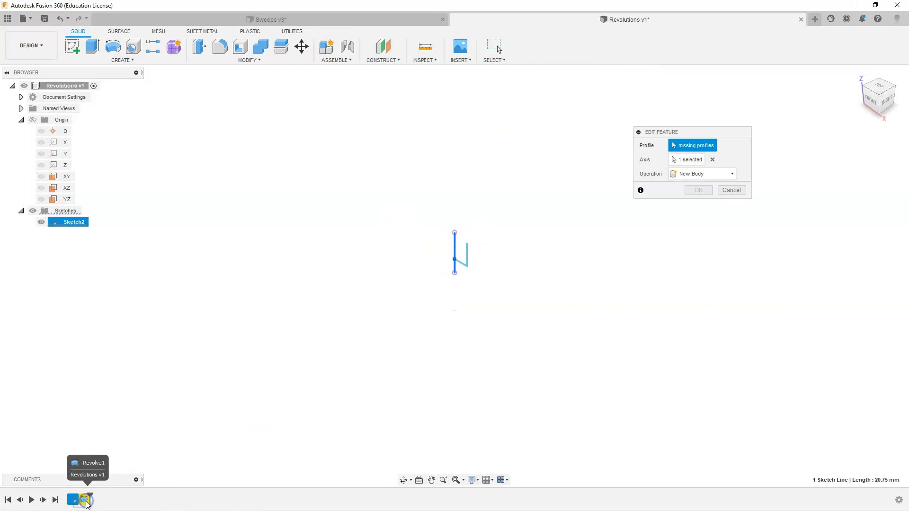
scroll(458, 262, up, 10)
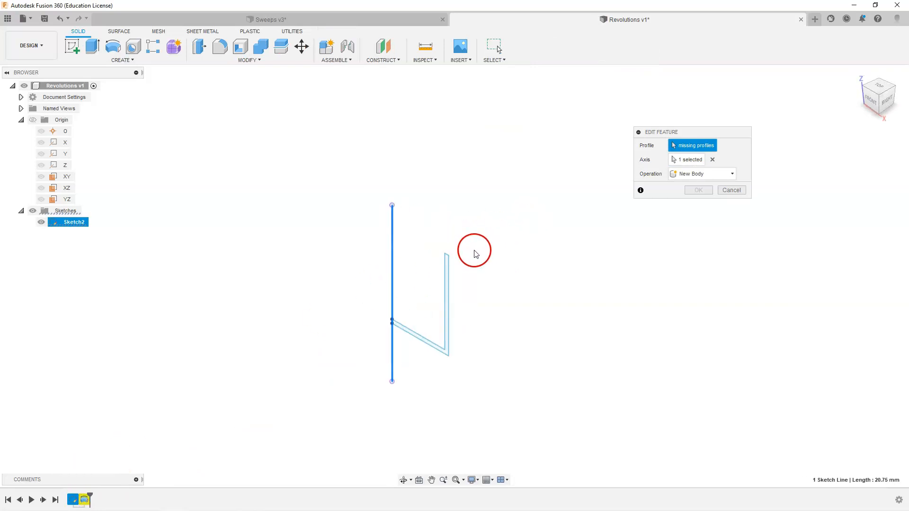
click(452, 273)
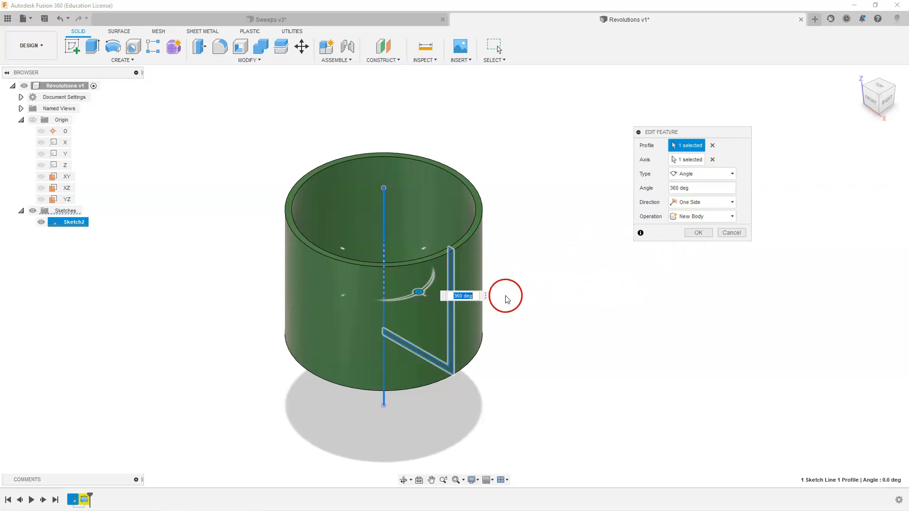
shift+middle_drag(501, 296, 536, 303)
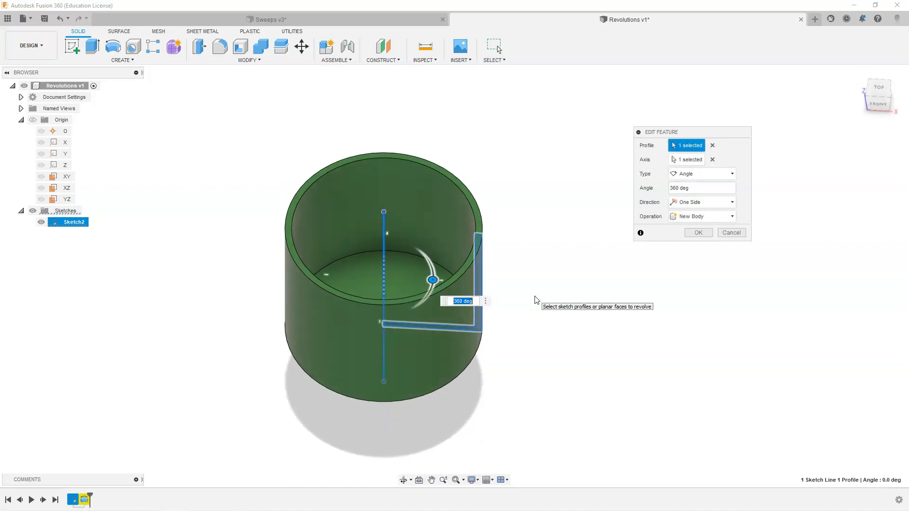
click(536, 284)
shift+middle_drag(531, 299, 498, 290)
- Try a revolve angle of 180 degrees, examine the cup's cross-section from the front, and widen the angle to about 295 degrees
click(682, 183)
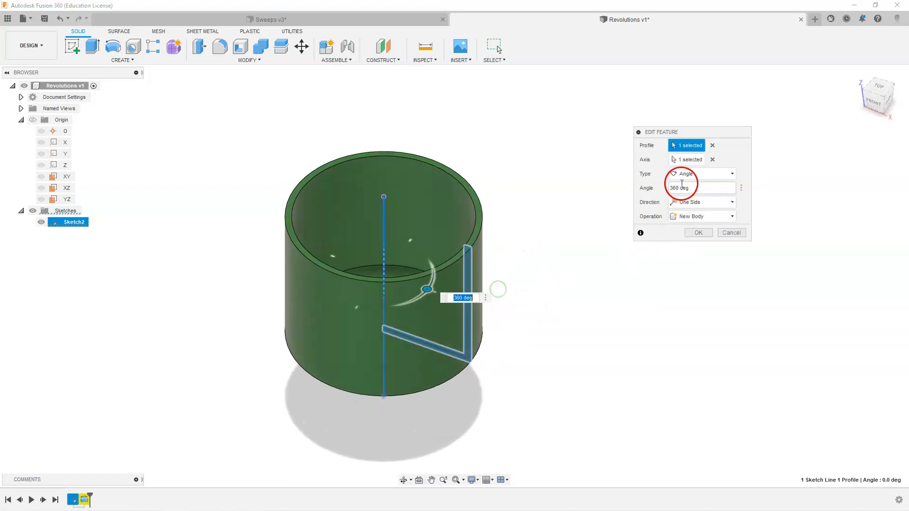
drag(698, 187, 643, 188)
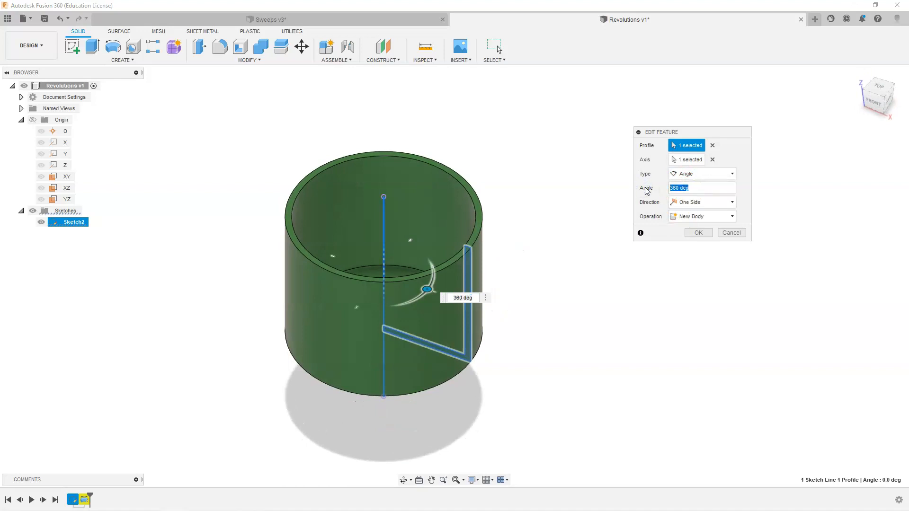
click(528, 125)
shift+middle_drag(529, 281, 552, 262)
click(869, 105)
scroll(473, 180, up, 5)
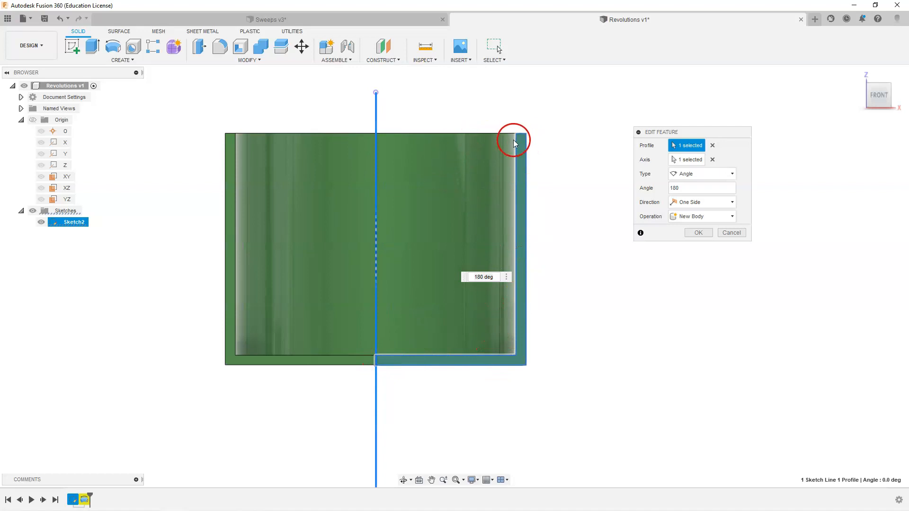
shift+middle_drag(554, 144, 544, 183)
drag(316, 314, 370, 356)
- Set the revolve angle to 360 degrees, apply the feature, and view the finished cup from behind
drag(698, 187, 625, 194)
text(360)
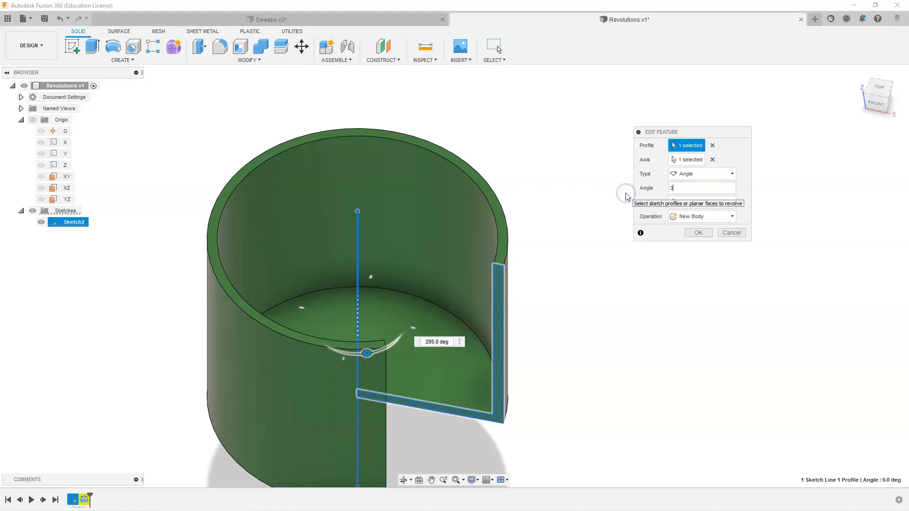
click(699, 233)
click(856, 76)
shift+middle_drag(655, 310, 557, 308)
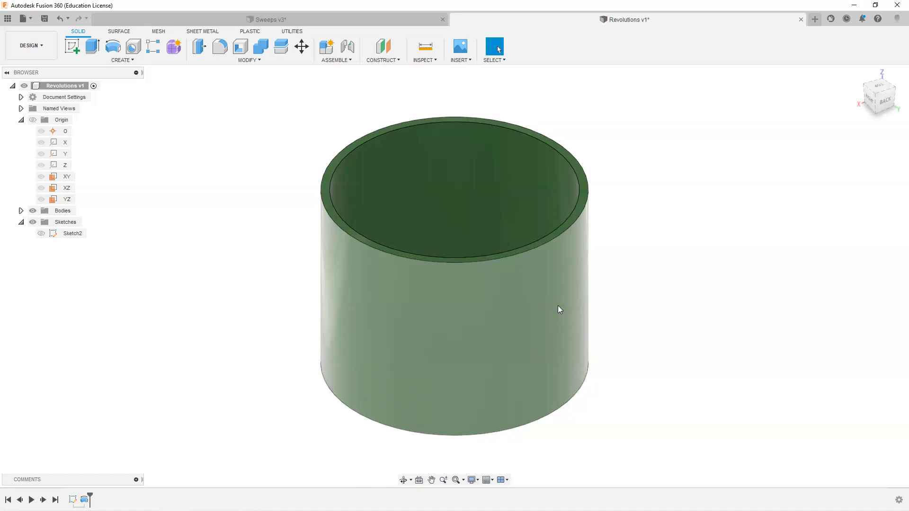
- Save the Revolutions design as a new version
click(44, 18)
click(453, 282)
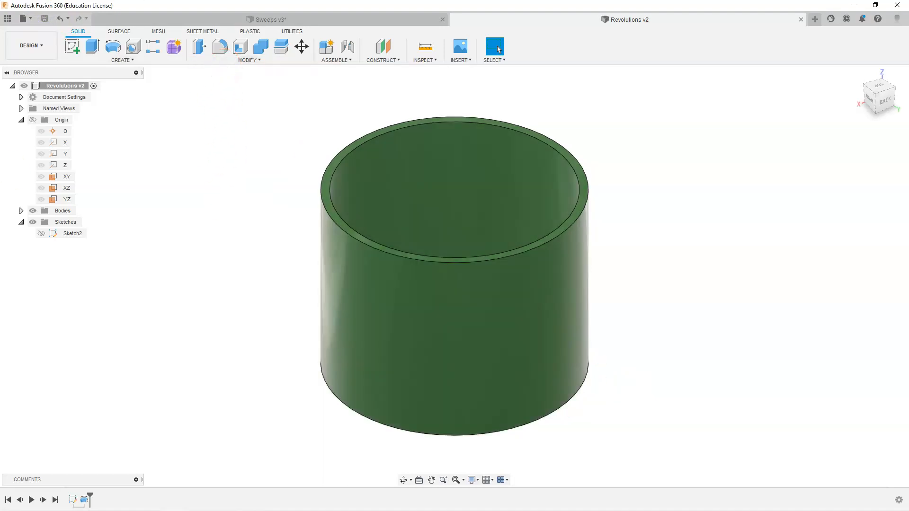
click(588, 300)
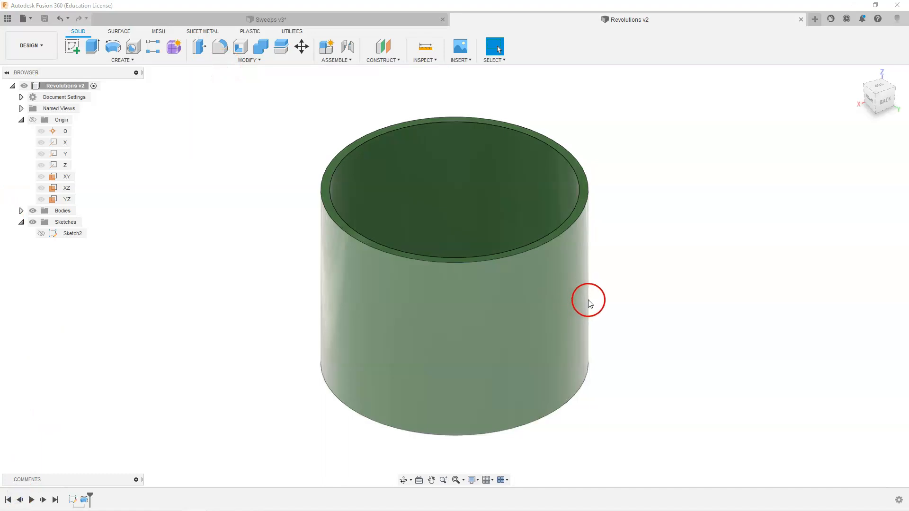
click(225, 359)
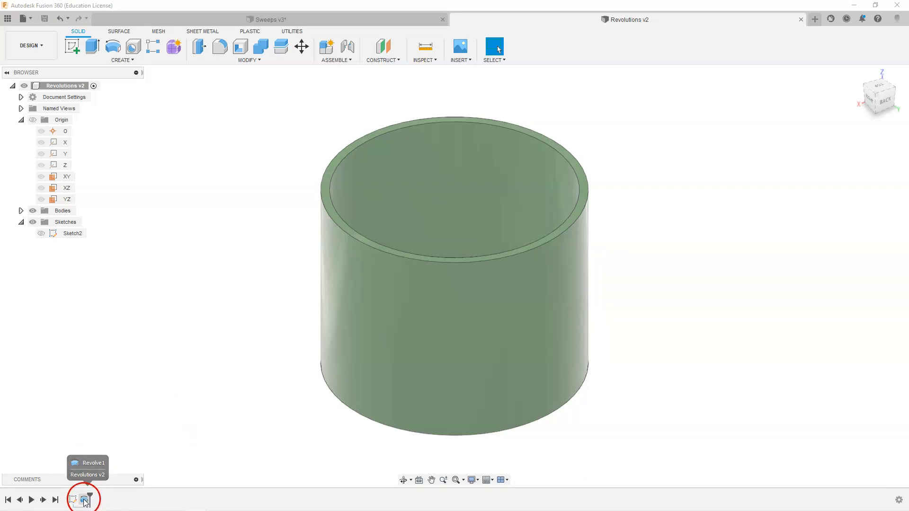
- Reopen the profile sketch and delete the entire L-shaped outline, keeping the projected axis line
click(74, 502)
double_click(74, 502)
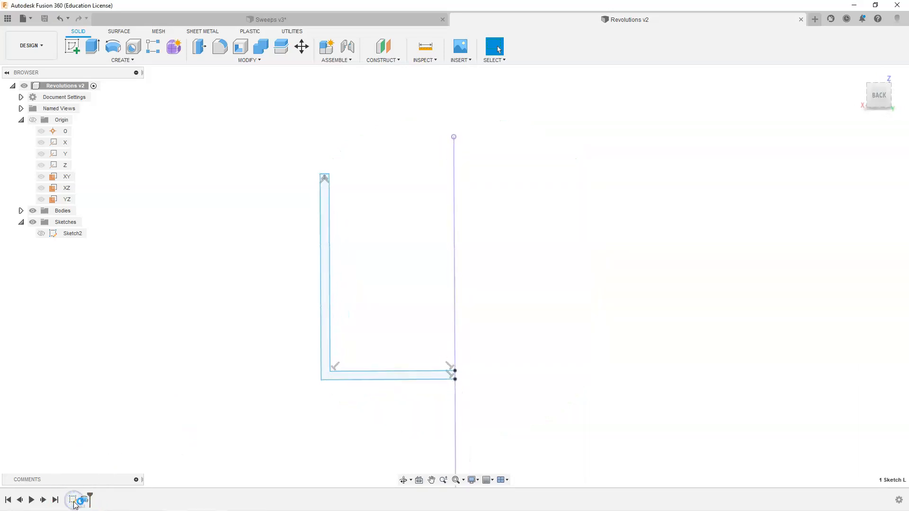
scroll(538, 304, up, 3)
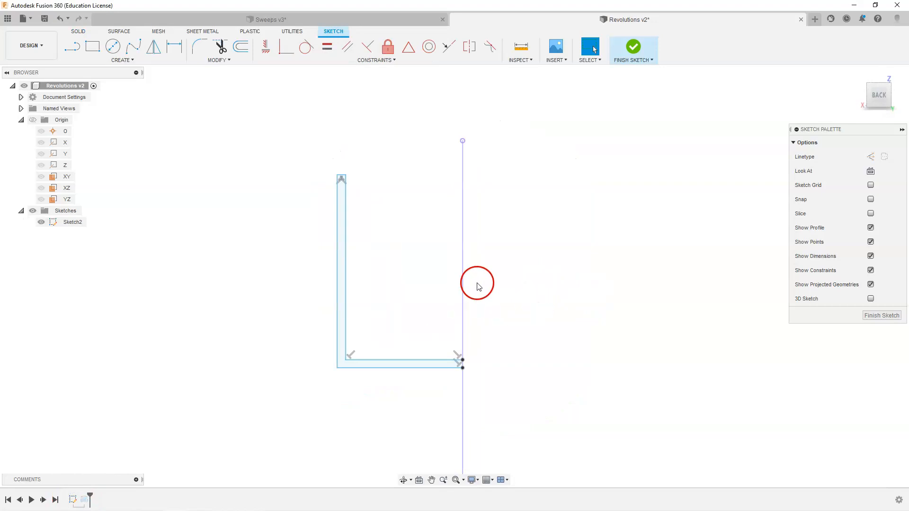
mouse_move(292, 382)
mouse_down()
mouse_move(398, 297)
mouse_move(514, 158)
mouse_up()
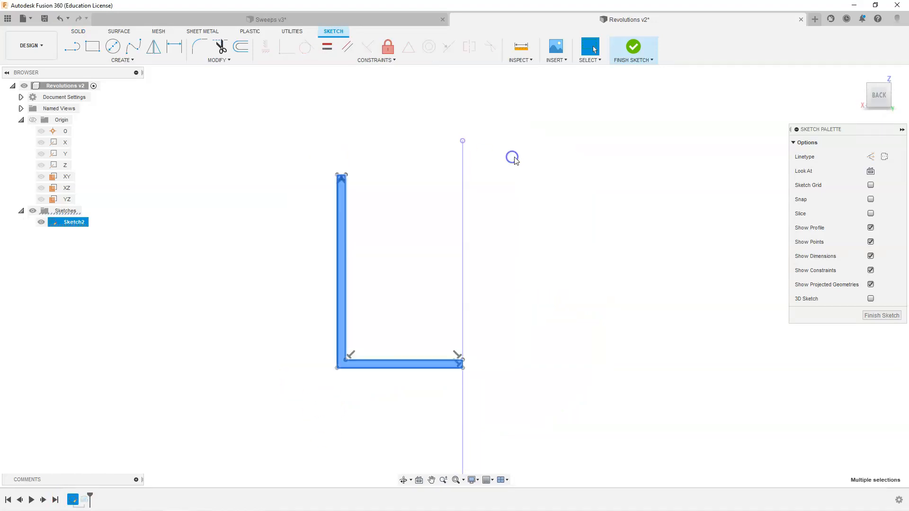
key(Delete)
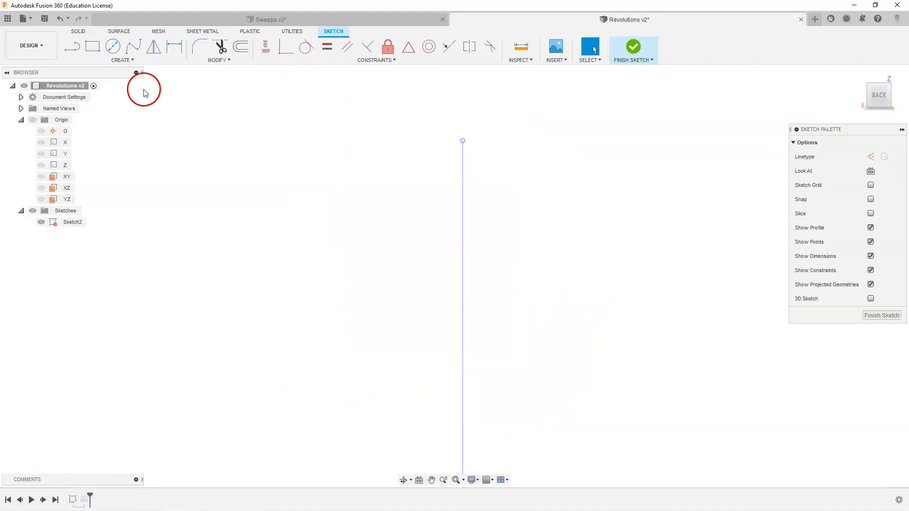
- Draw a single horizontal base line starting on the axis line, on the side opposite the deleted outline
click(72, 49)
click(463, 363)
drag(548, 362, 556, 339)
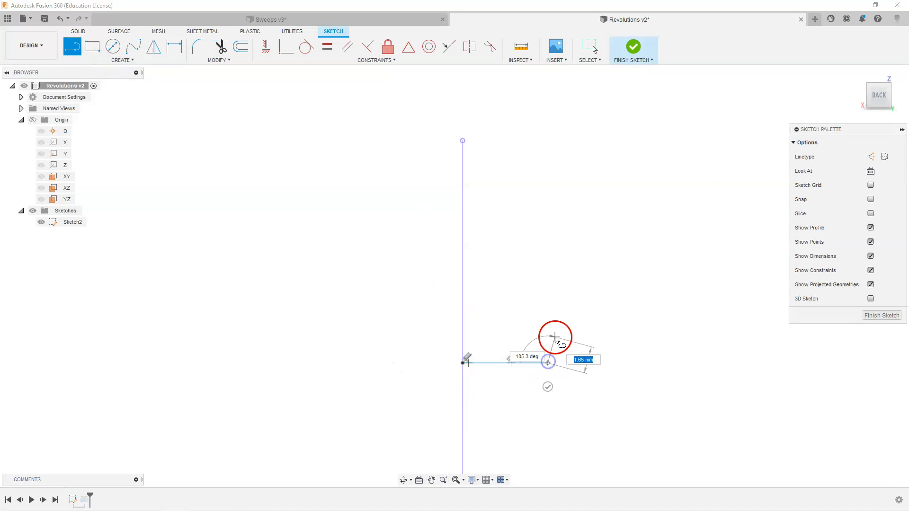
key(Escape)
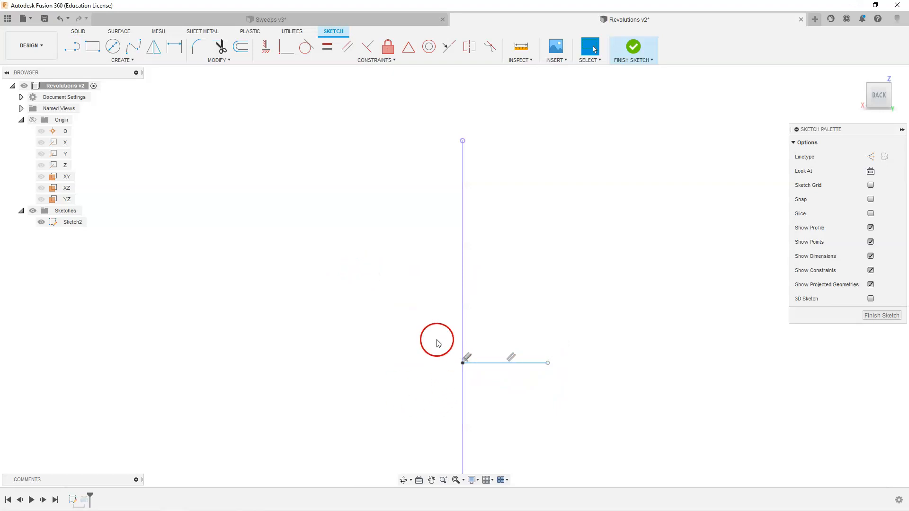
click(72, 46)
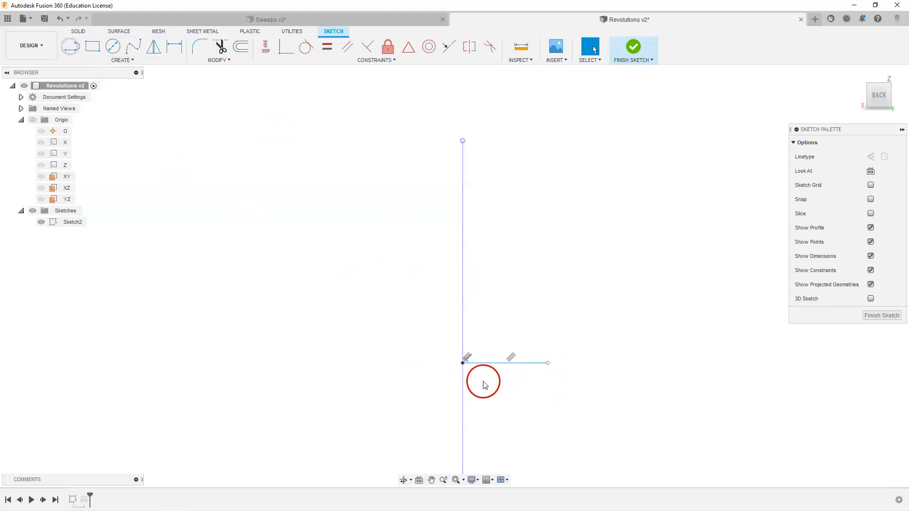
click(86, 49)
click(467, 374)
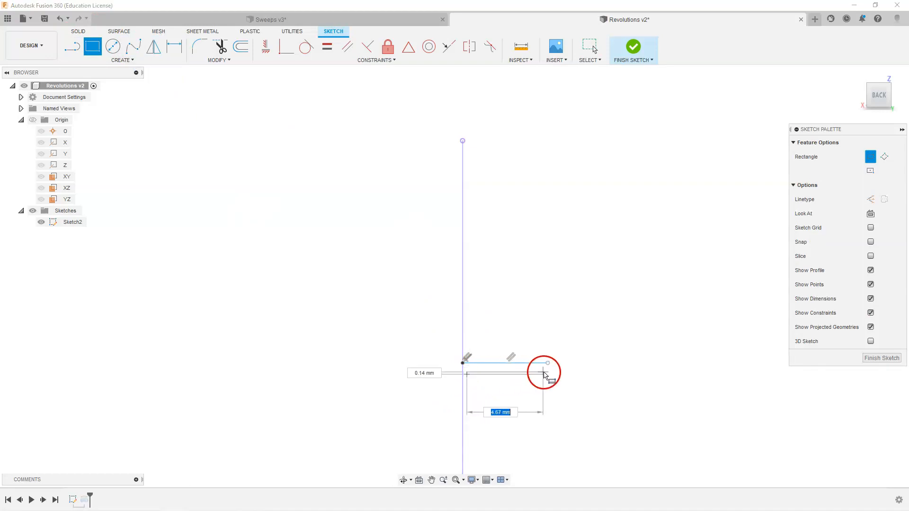
click(547, 372)
key(Escape)
scroll(464, 375, up, 2)
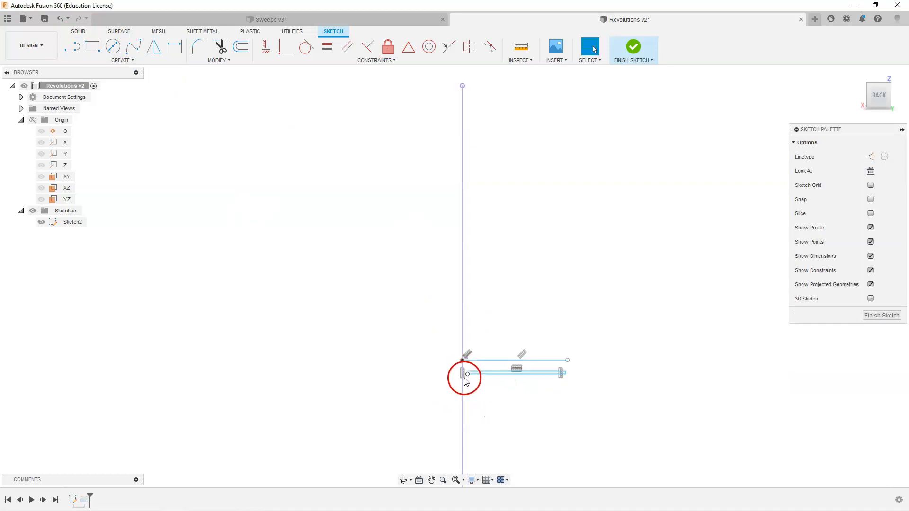
key(ctrl+z)
- Draw a wavy Control Point Spline rising from the outer end of the base line to slightly above the axis line's top
scroll(496, 388, down, 3)
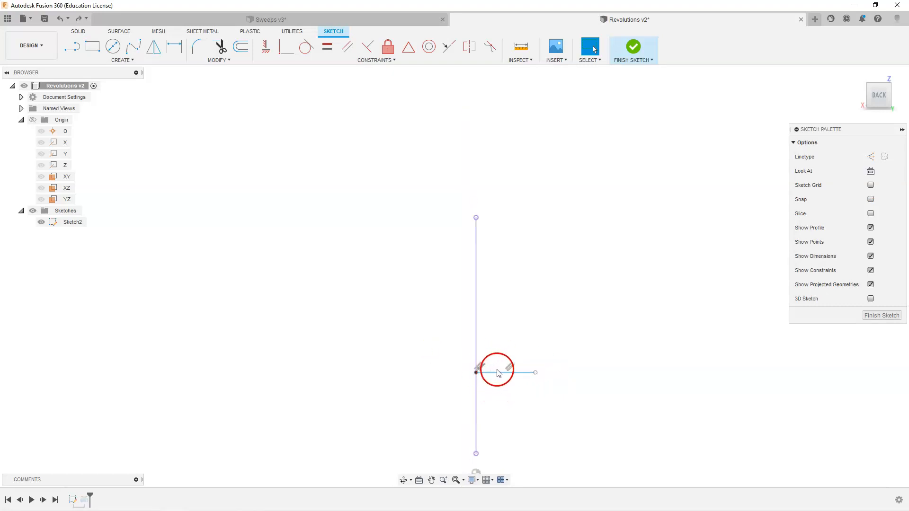
scroll(493, 361, up, 1)
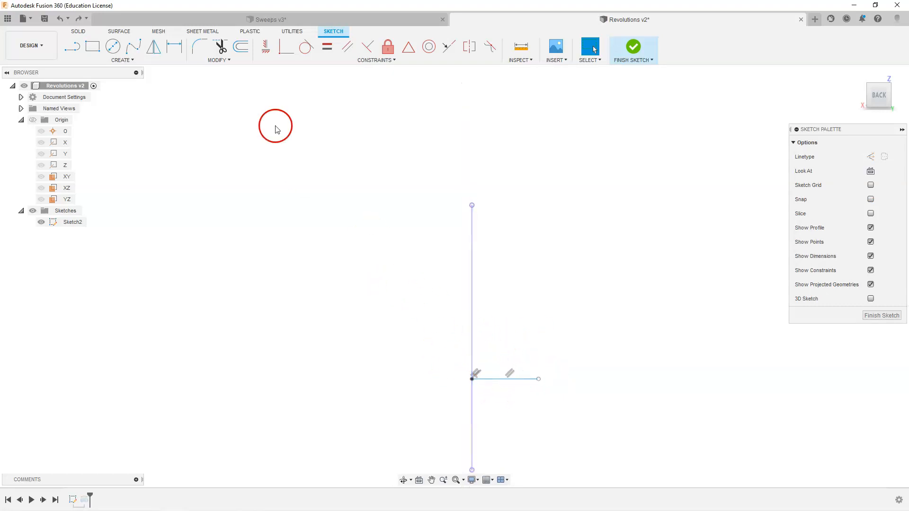
click(132, 61)
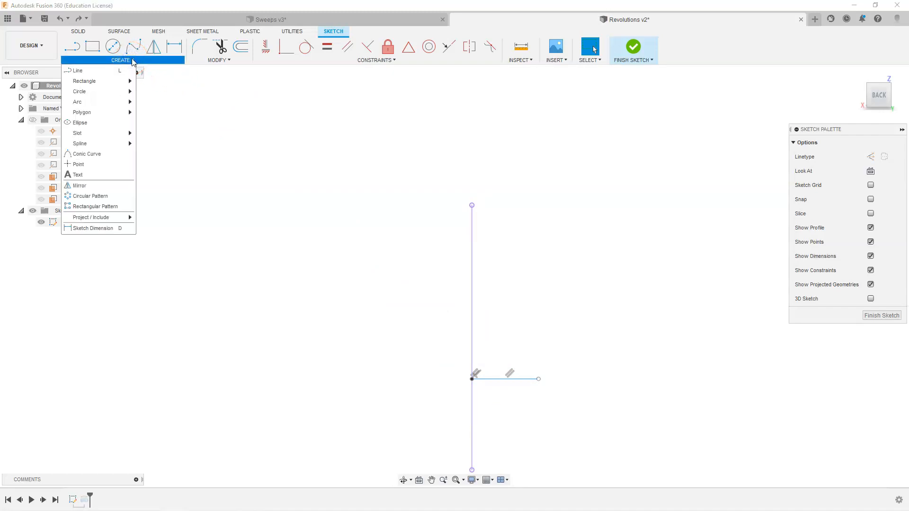
mouse_move(105, 143)
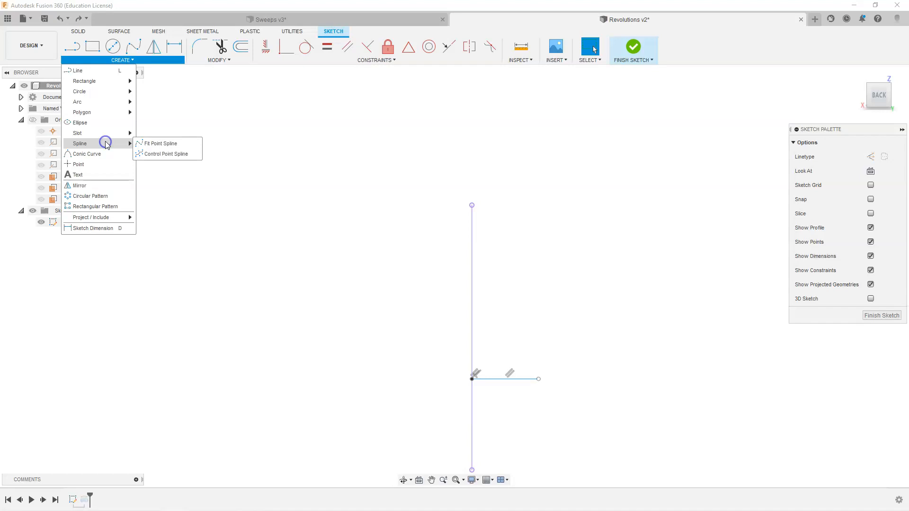
click(159, 153)
click(558, 343)
click(549, 306)
click(538, 279)
click(544, 252)
click(559, 228)
click(555, 197)
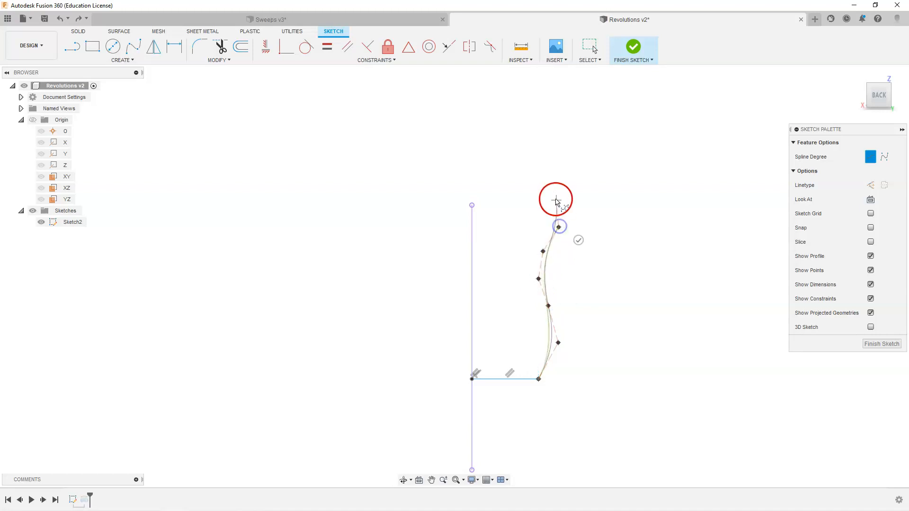
click(539, 175)
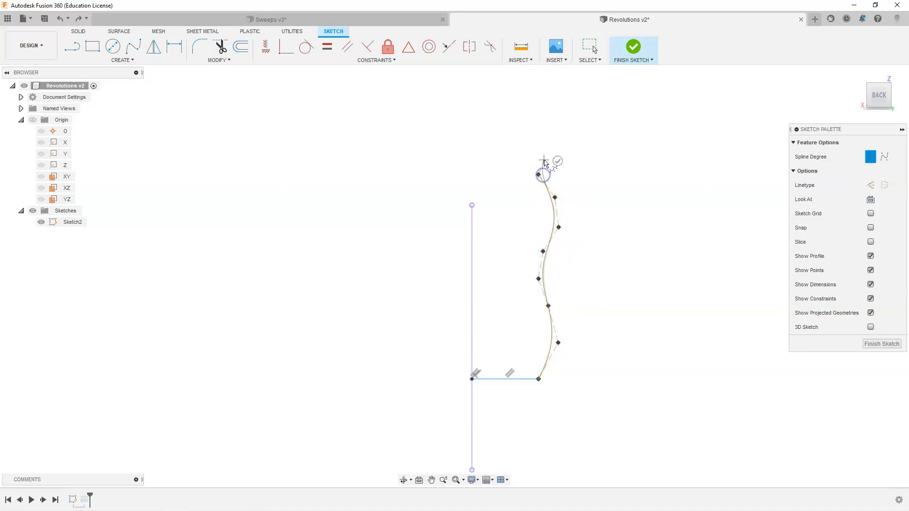
right_click(545, 161)
click(573, 162)
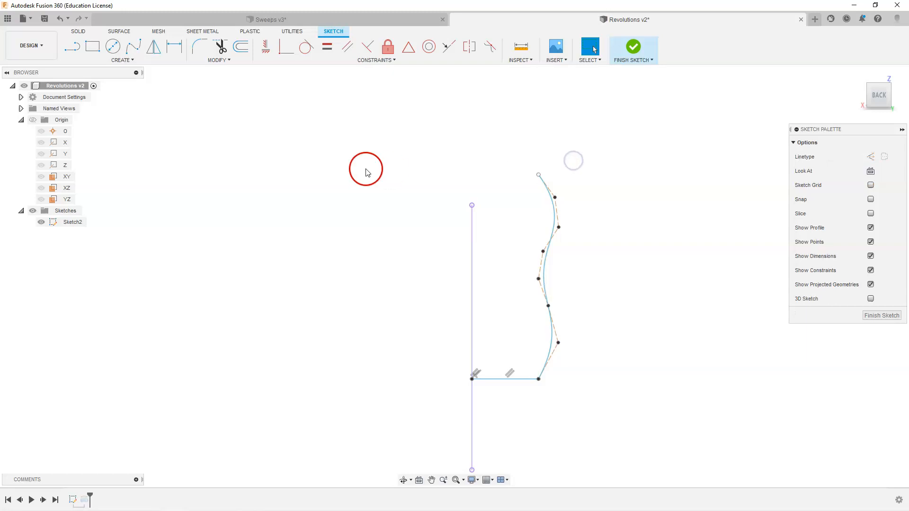
click(72, 46)
scroll(524, 388, up, 5)
scroll(530, 391, down, 4)
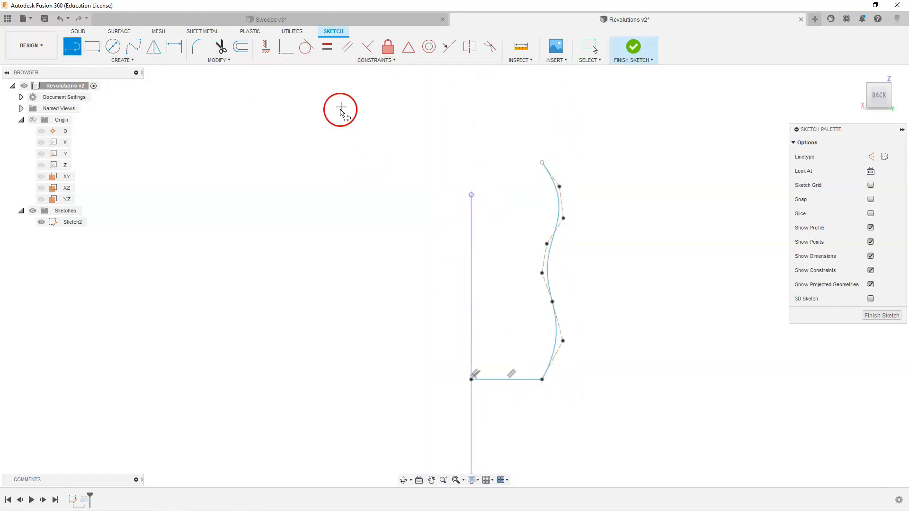
scroll(526, 155, up, 6)
scroll(558, 180, up, 3)
click(576, 155)
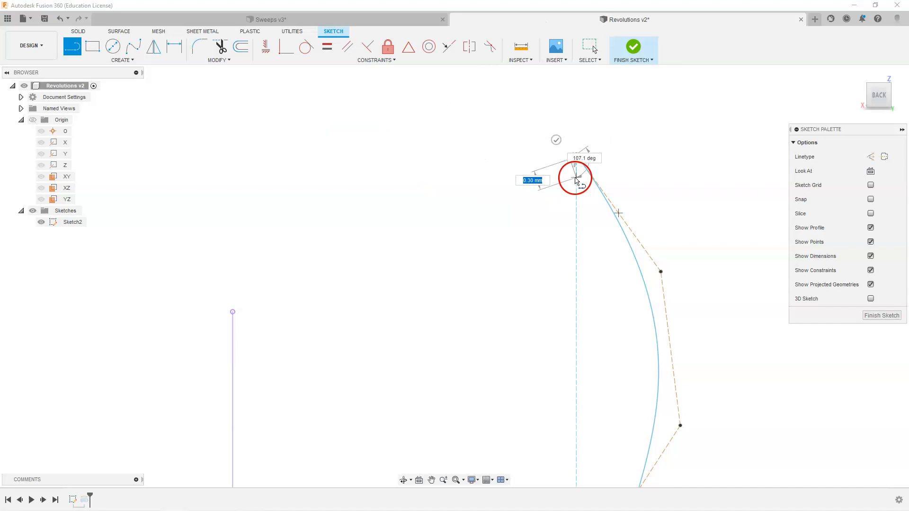
click(545, 161)
key(Escape)
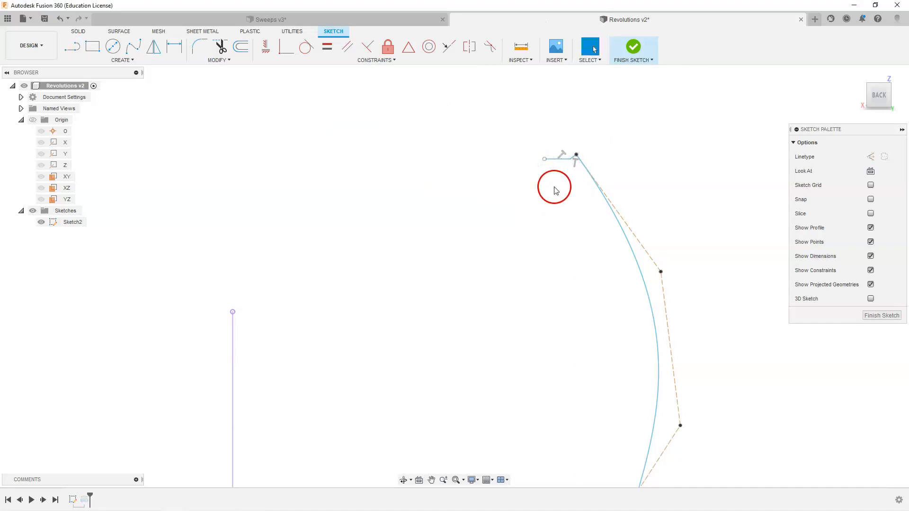
- Draw a short horizontal line from the spline's upper end inward toward the axis
click(72, 46)
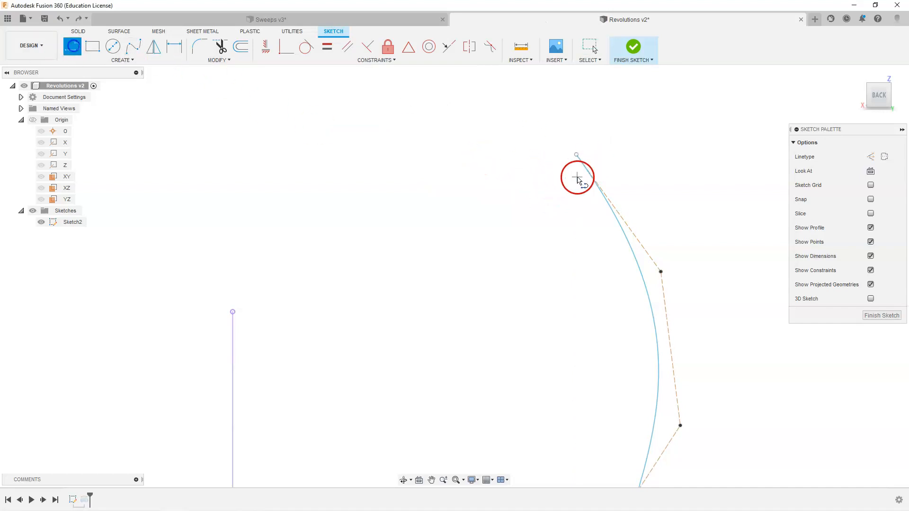
click(574, 156)
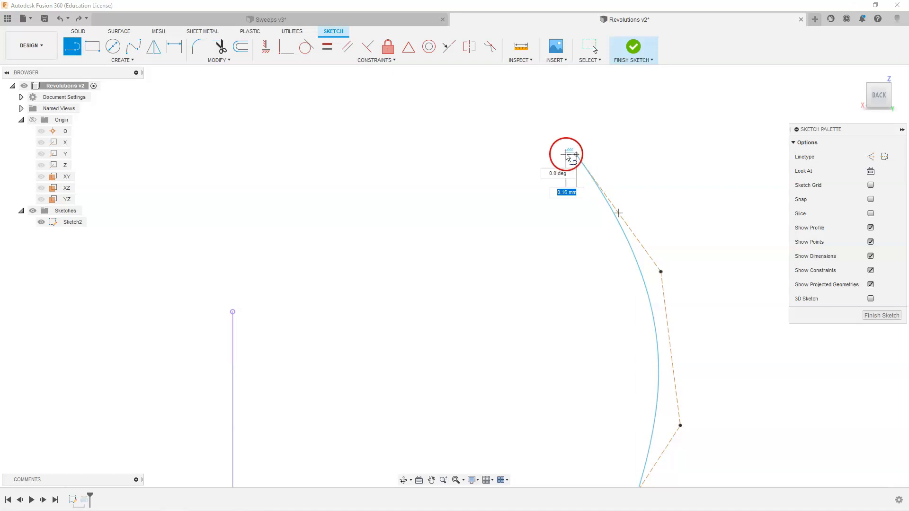
click(549, 155)
key(Escape)
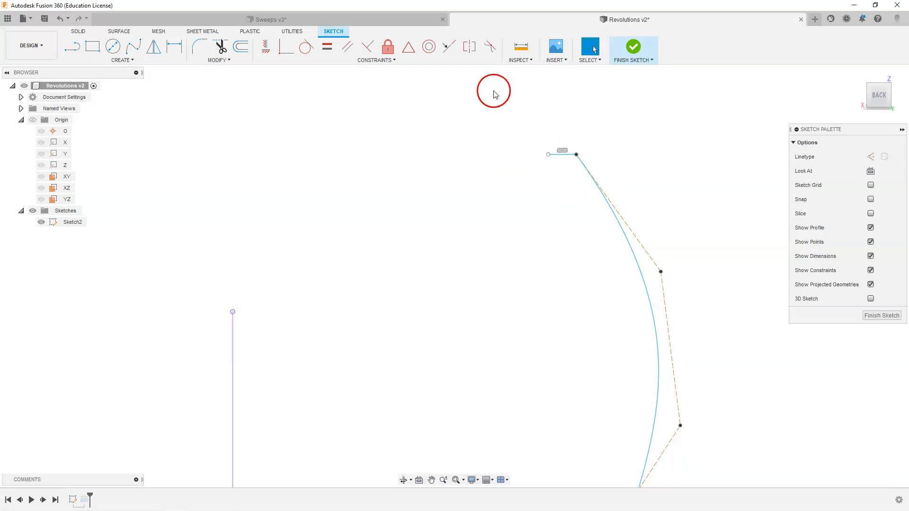
- Offset the connected base, spline and top line inward by 0.5 mm to give the profile wall thickness
click(241, 45)
click(593, 183)
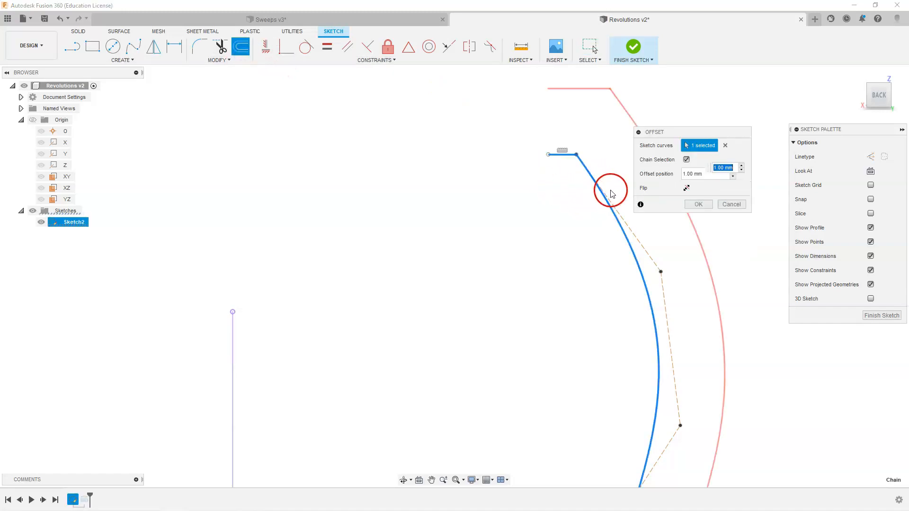
click(696, 206)
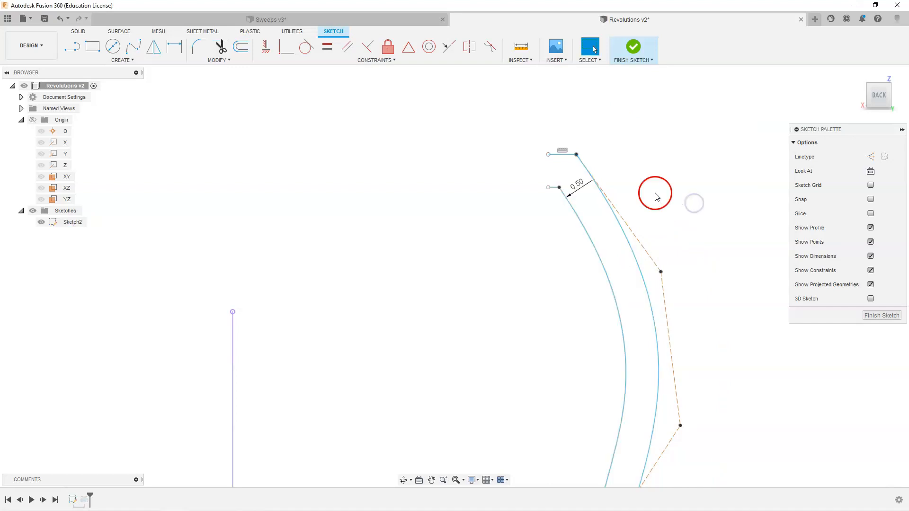
- Draw a horizontal line about 0.9 mm long from the inner curve's upper end outward across the outer spline
scroll(575, 188, up, 4)
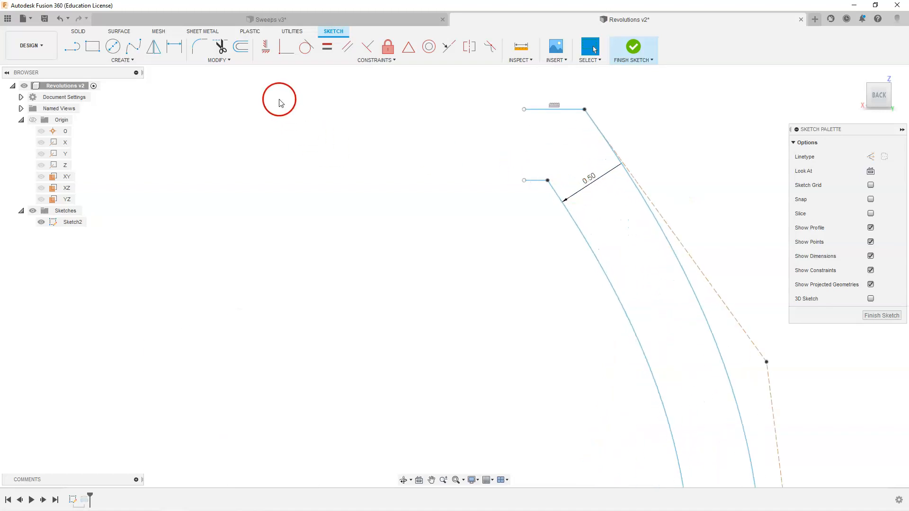
click(92, 46)
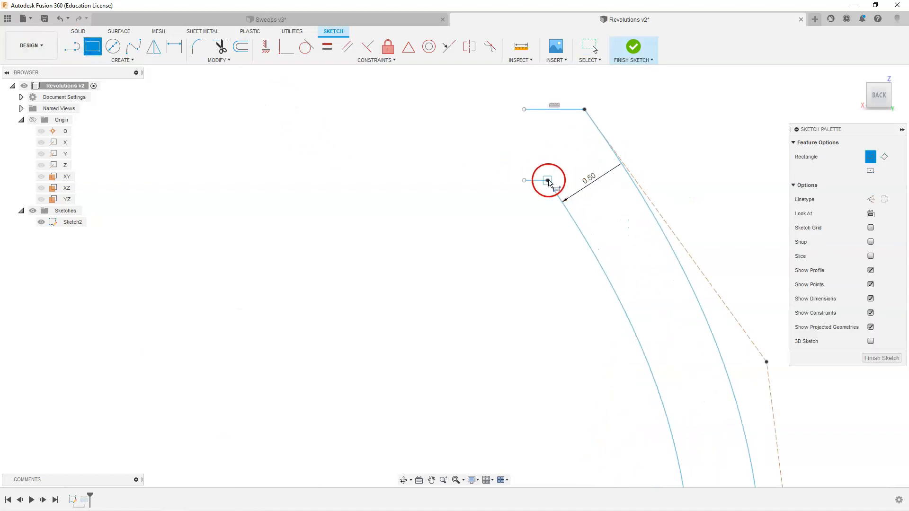
key(Escape)
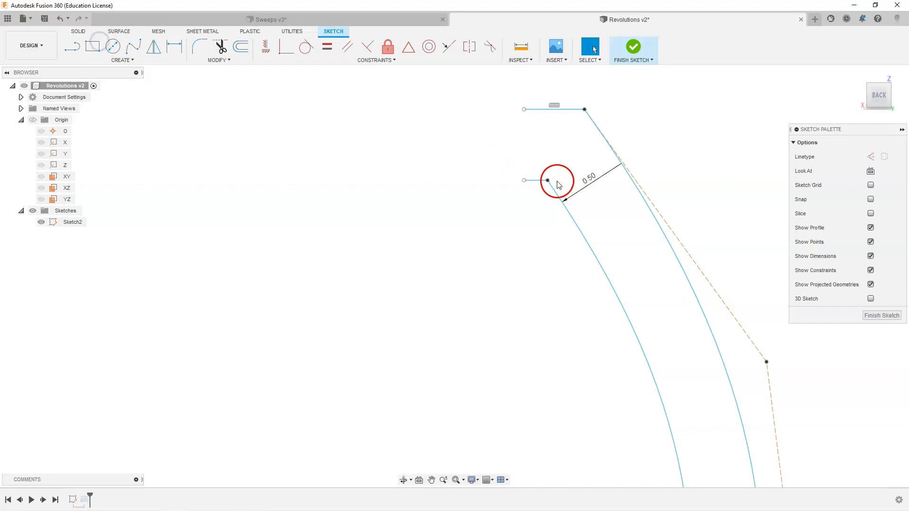
click(72, 46)
drag(548, 182, 682, 180)
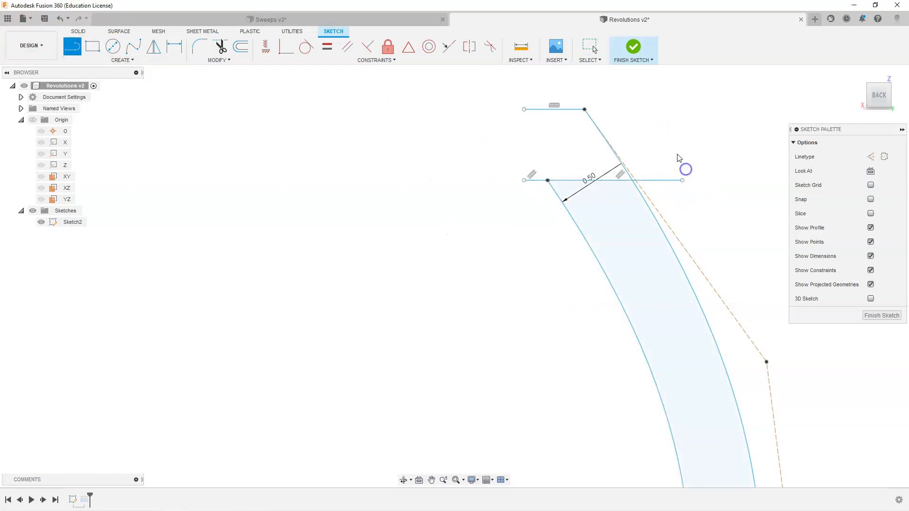
key(Escape)
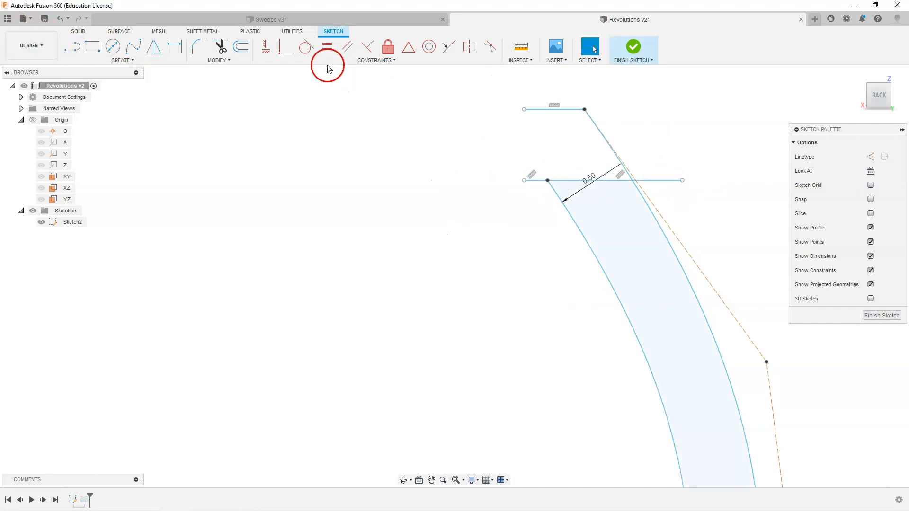
- Trim the overhanging horizontal ends and the outer spline's tip so the wall closes at a flat rim, and finish the sketch
click(602, 139)
click(660, 181)
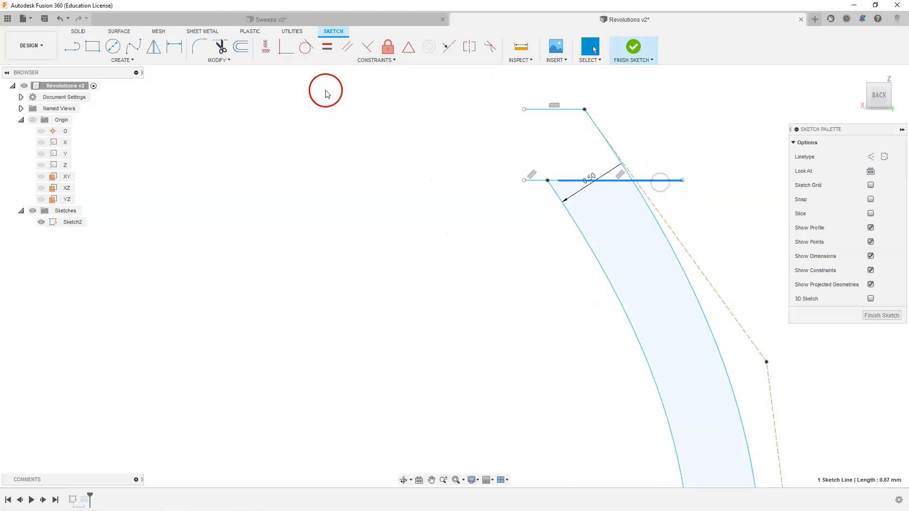
click(220, 46)
click(660, 180)
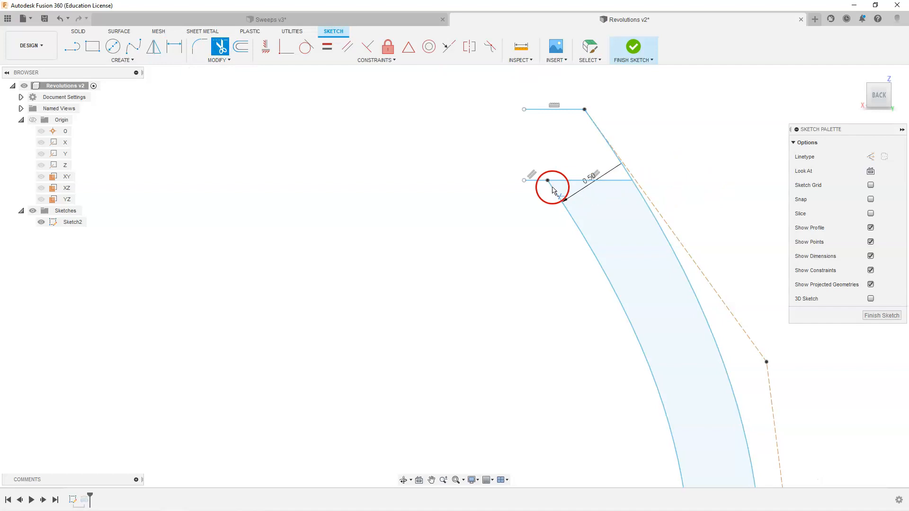
click(538, 181)
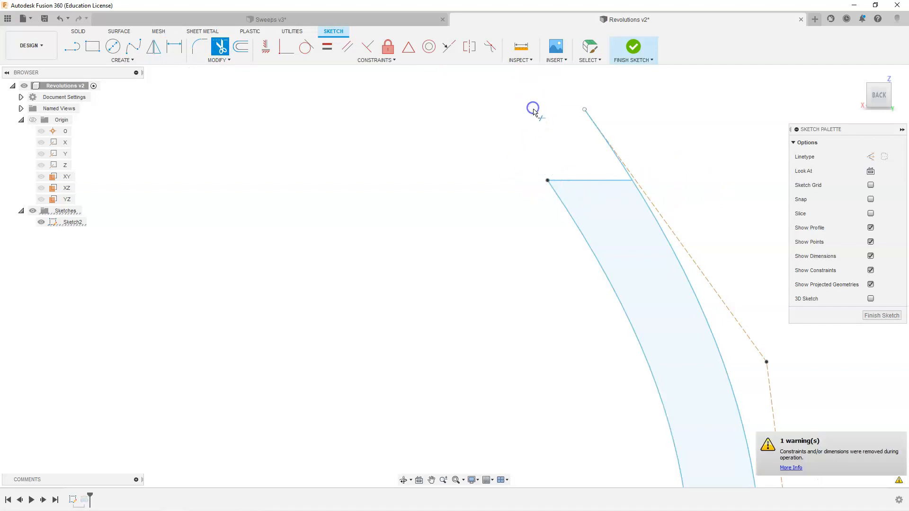
click(592, 121)
scroll(553, 165, down, 8)
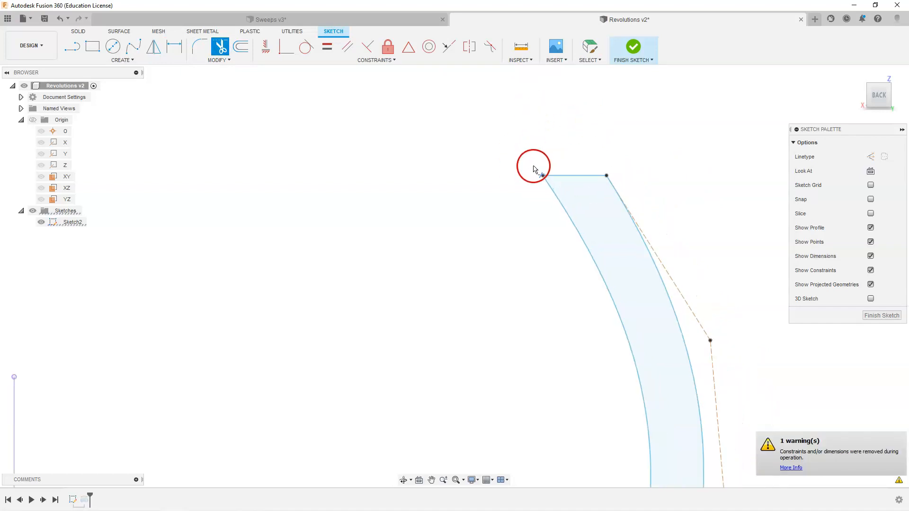
scroll(542, 405, up, 5)
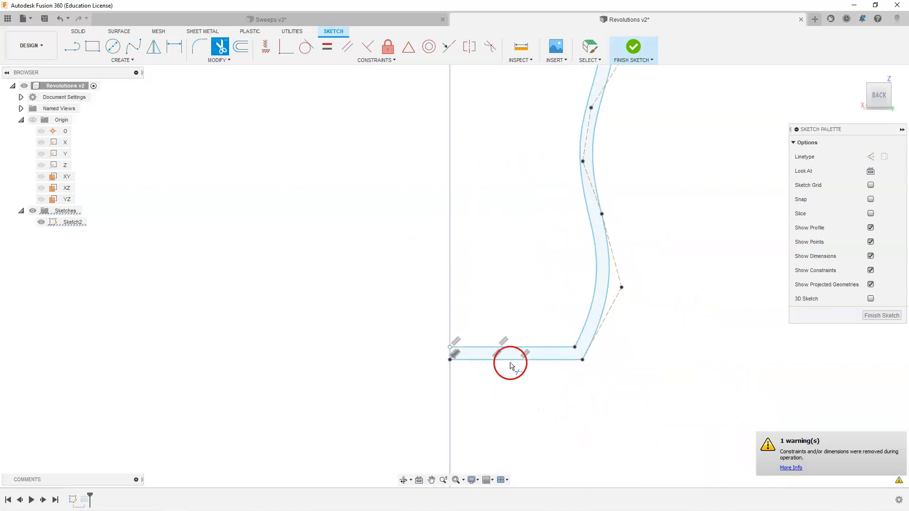
click(632, 46)
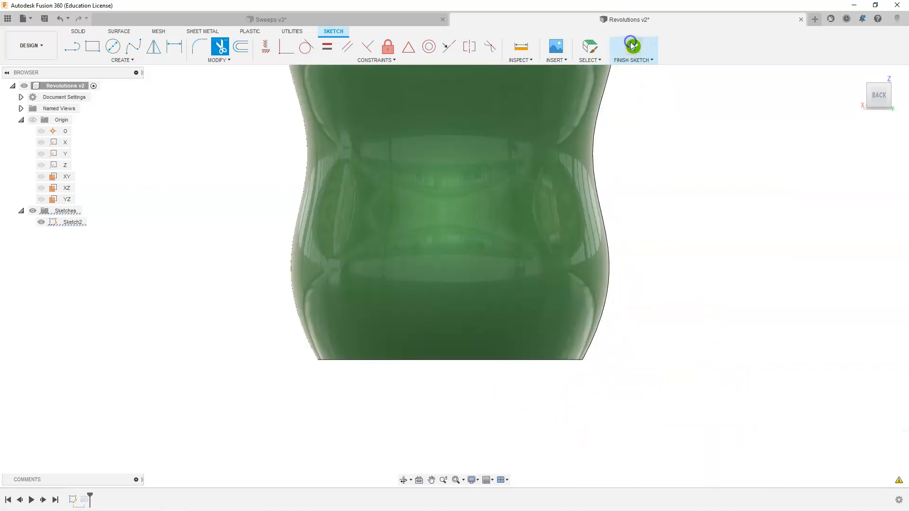
- Reopen the revolve feature for editing and set its angle to 90 degrees
shift+middle_drag(649, 250, 685, 241)
shift+middle_drag(517, 236, 544, 286)
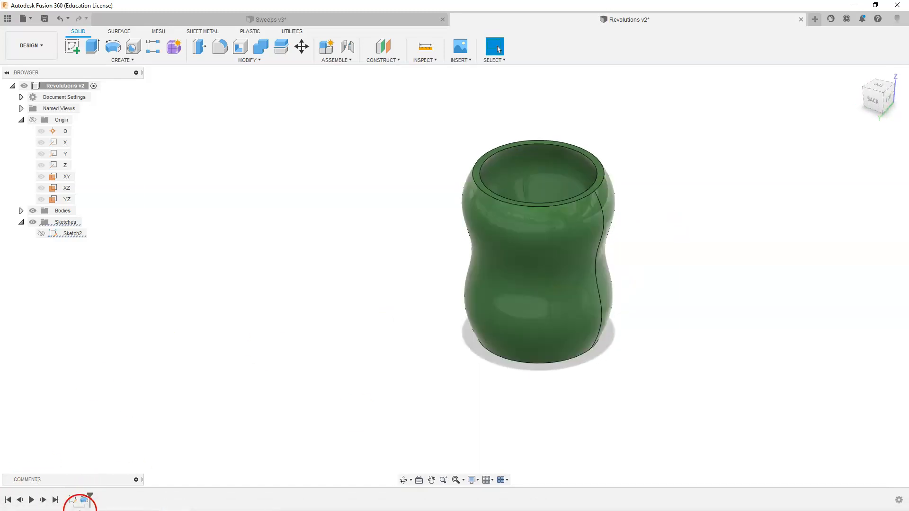
double_click(85, 500)
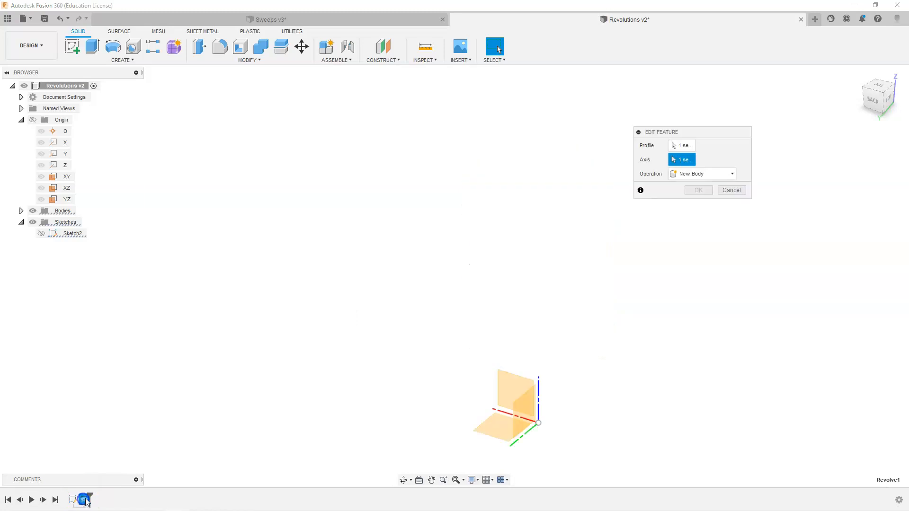
click(705, 188)
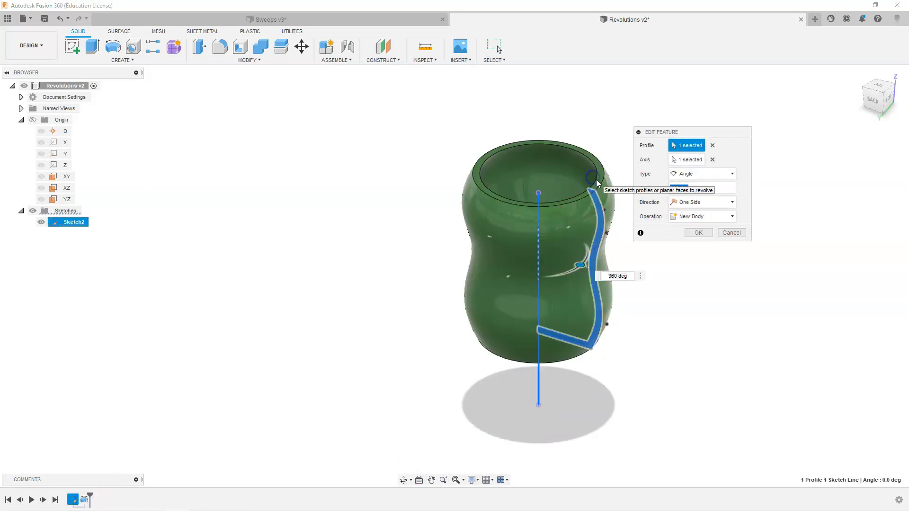
text(90)
click(505, 130)
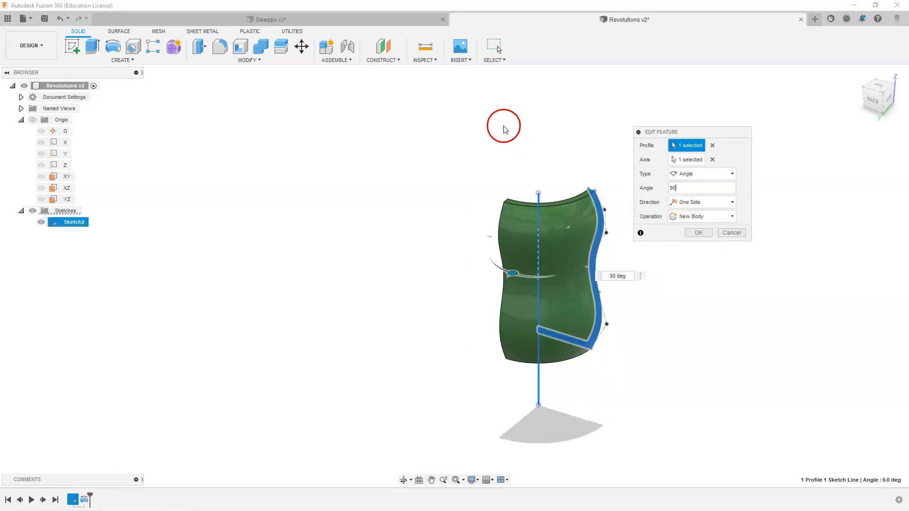
shift+middle_drag(555, 273, 615, 219)
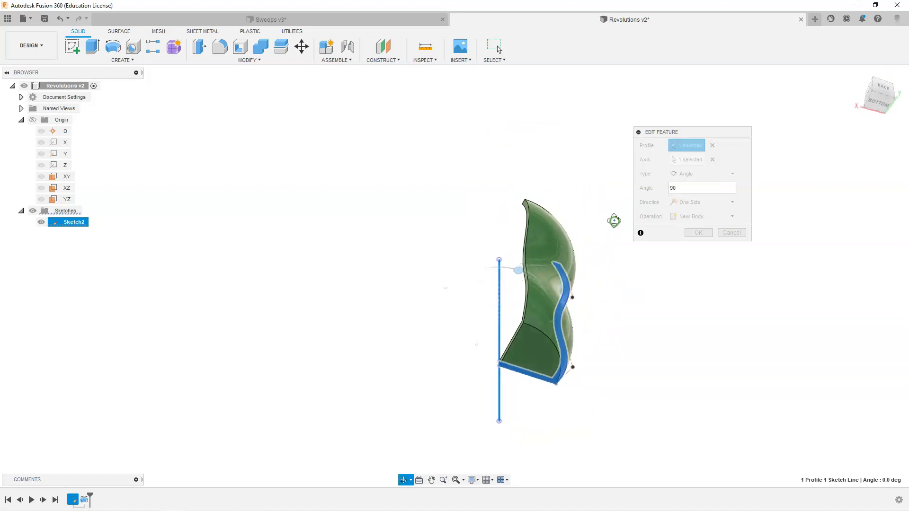
- Vary the revolve angle freely with the rotation manipulator, ending at 40 degrees
click(525, 270)
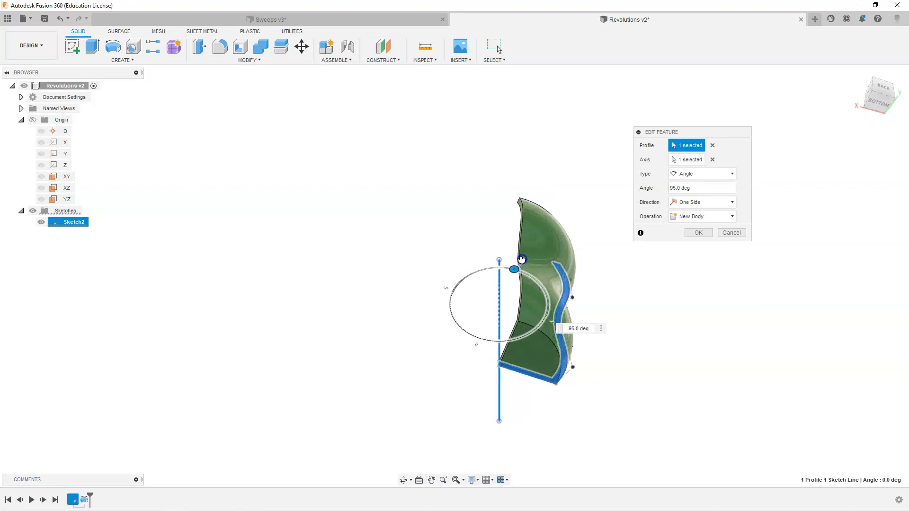
drag(498, 263, 553, 322)
shift+middle_drag(591, 285, 639, 366)
mouse_move(551, 294)
mouse_down()
mouse_move(517, 316)
mouse_move(489, 312)
mouse_move(459, 284)
mouse_move(495, 300)
mouse_move(543, 283)
mouse_up()
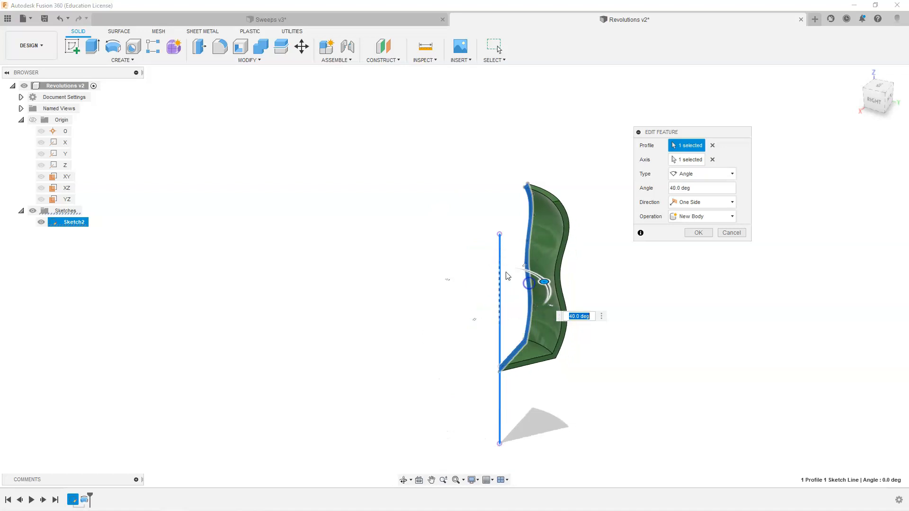
- Set the revolve angle to 360 degrees, confirm the feature, and return to the home view
click(527, 269)
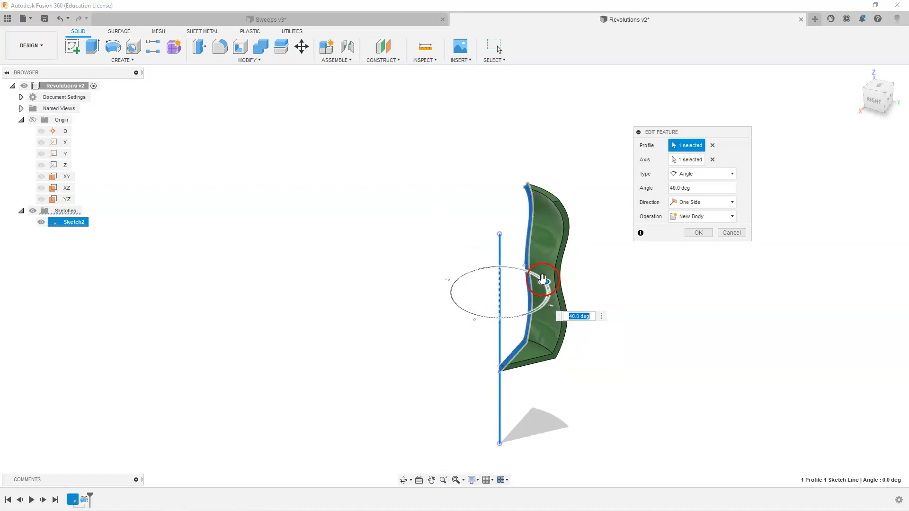
click(691, 189)
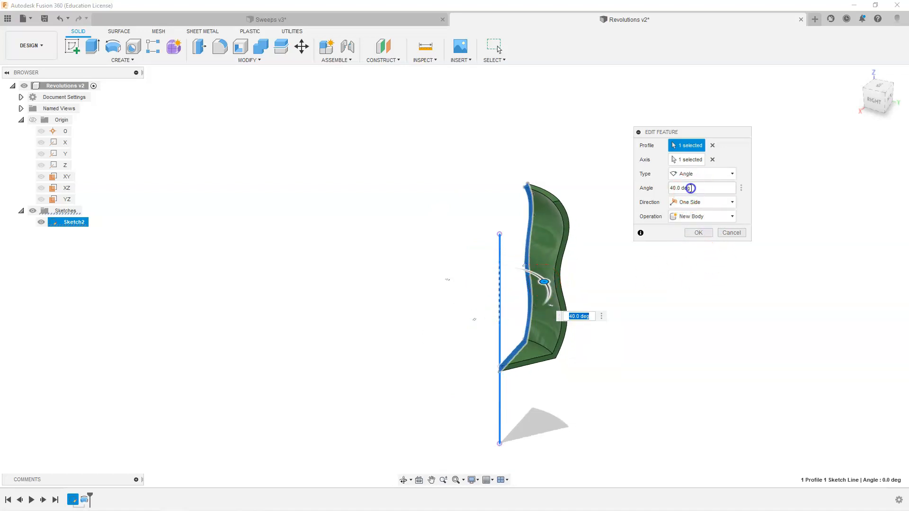
text(360)
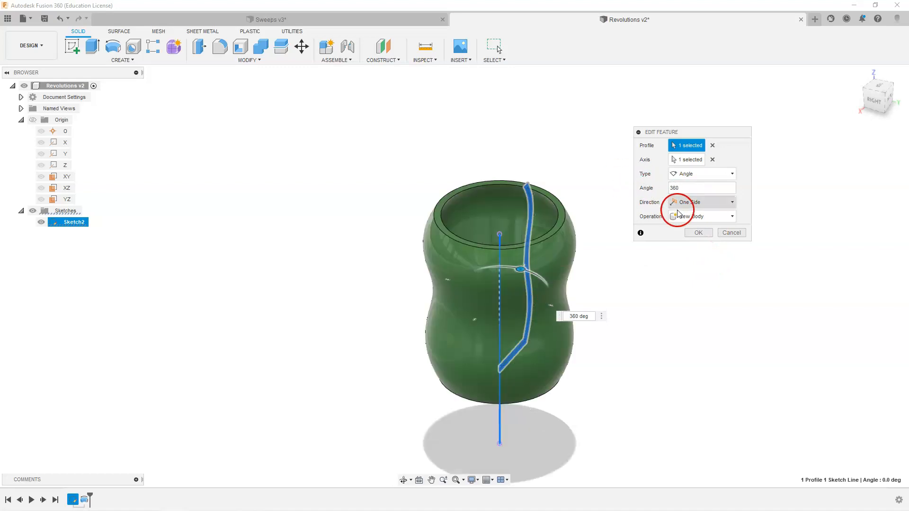
click(694, 232)
click(863, 76)
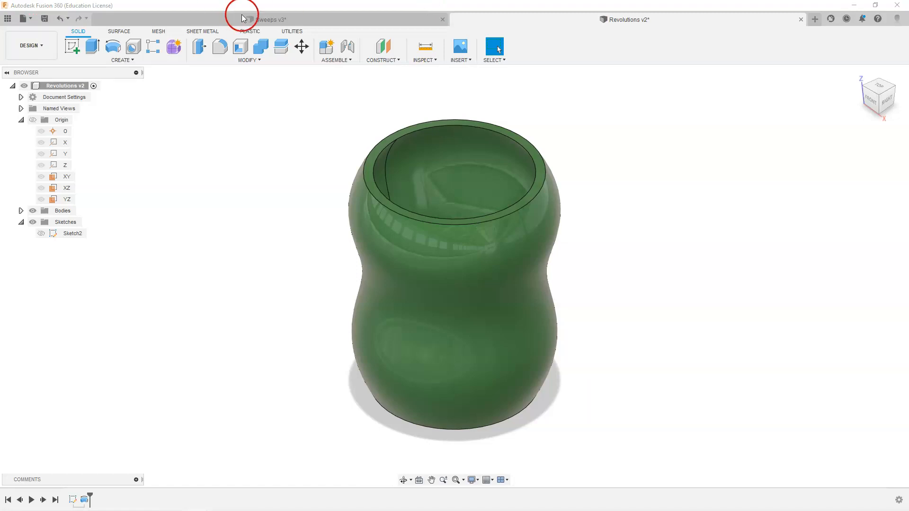
- Reopen the profile sketch and dimension the base from its outer corner to the axis line as 5.5 mm
double_click(59, 235)
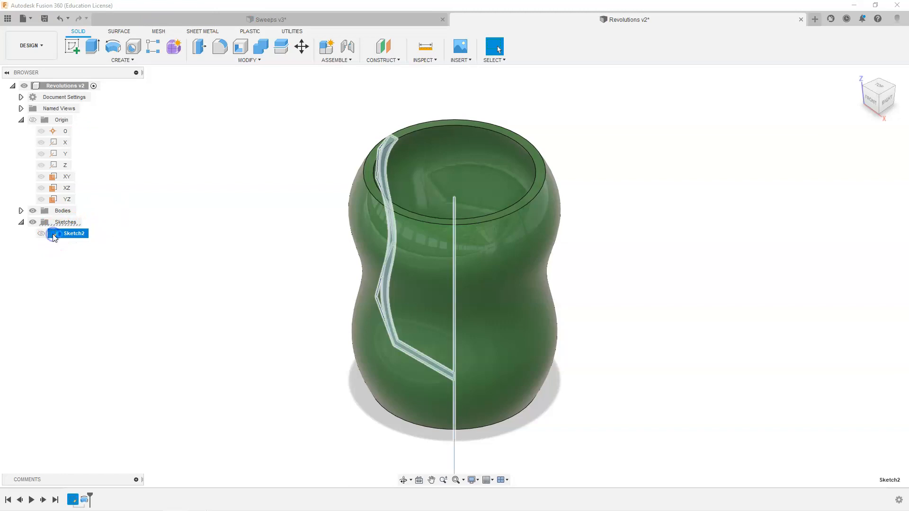
scroll(372, 417, up, 3)
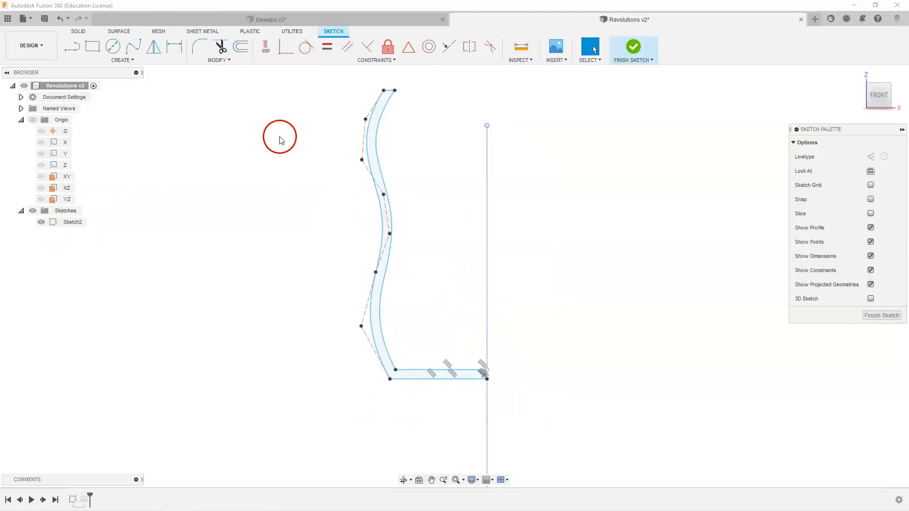
click(174, 46)
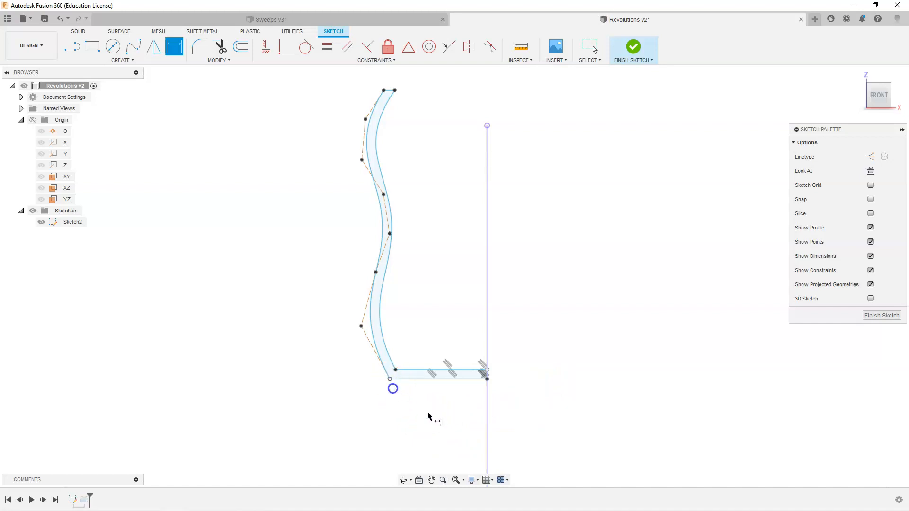
click(488, 406)
click(441, 421)
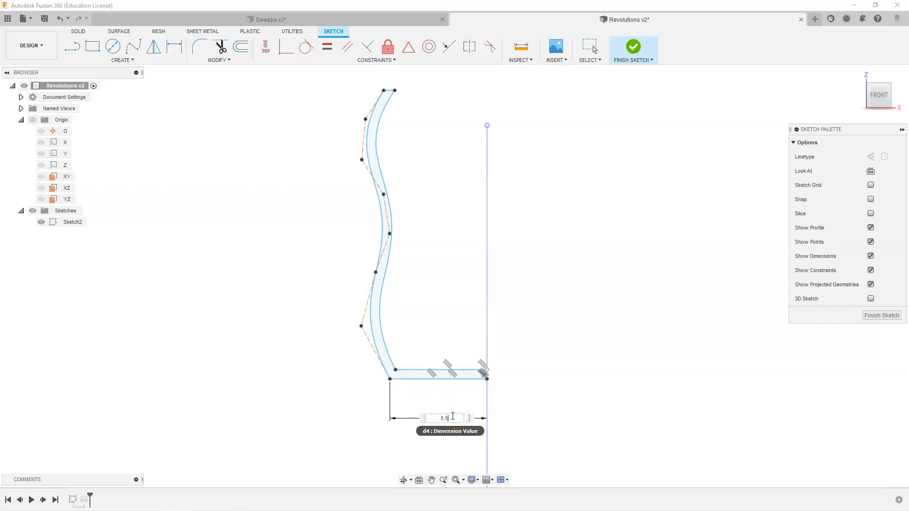
text(5.5)
key(Return)
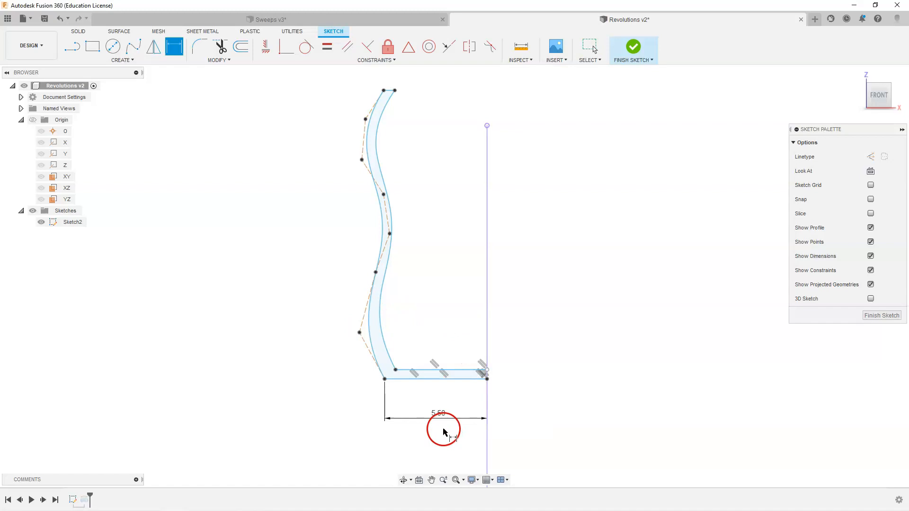
key(Escape)
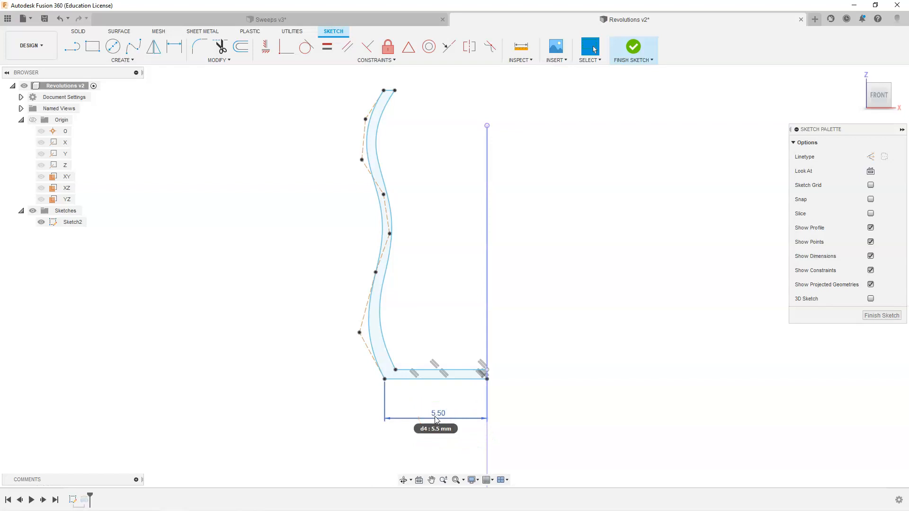
- Delete the width dimension below the profile's base
click(436, 418)
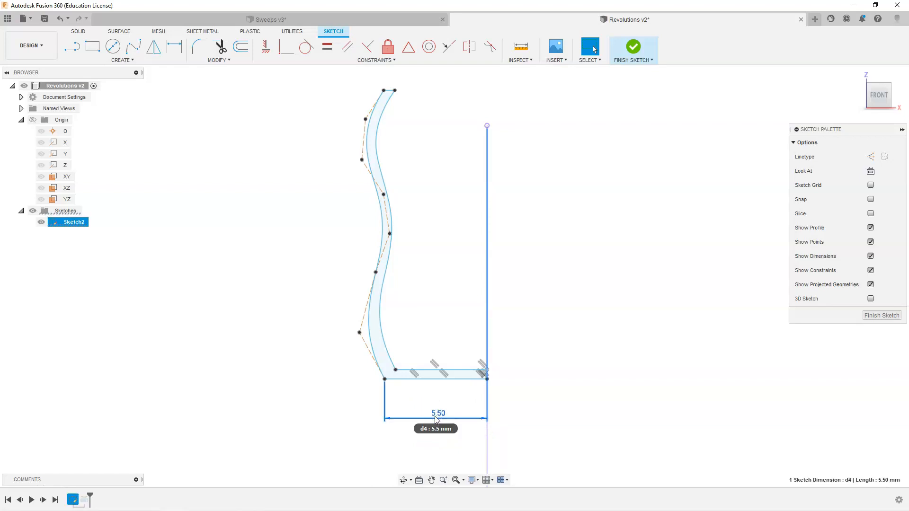
key(Delete)
click(399, 92)
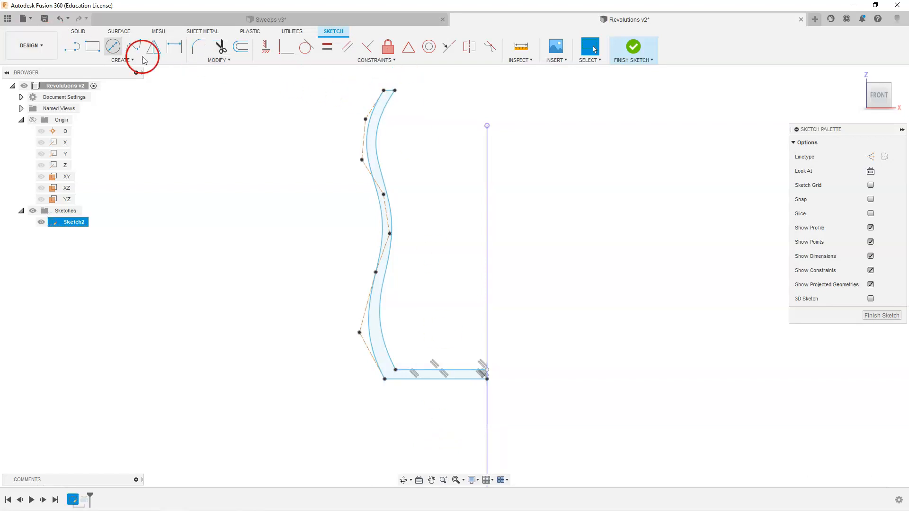
- Dimension the base's outer corner to the axis line as an 11 mm diameter dimension placed below the profile
click(175, 47)
click(488, 396)
click(386, 379)
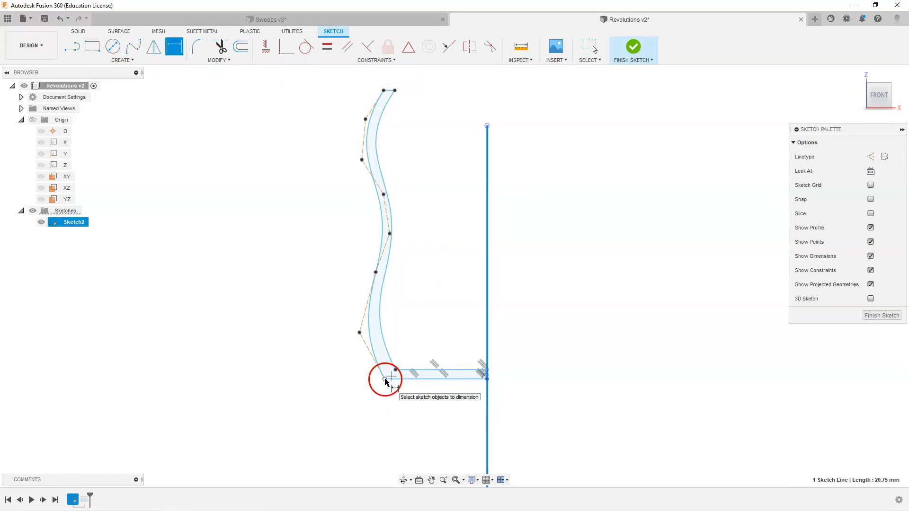
click(432, 410)
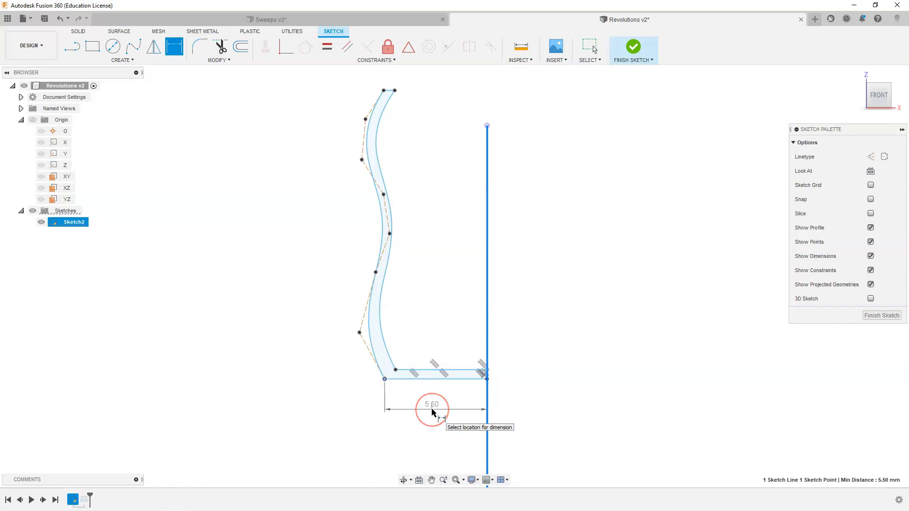
right_click(432, 411)
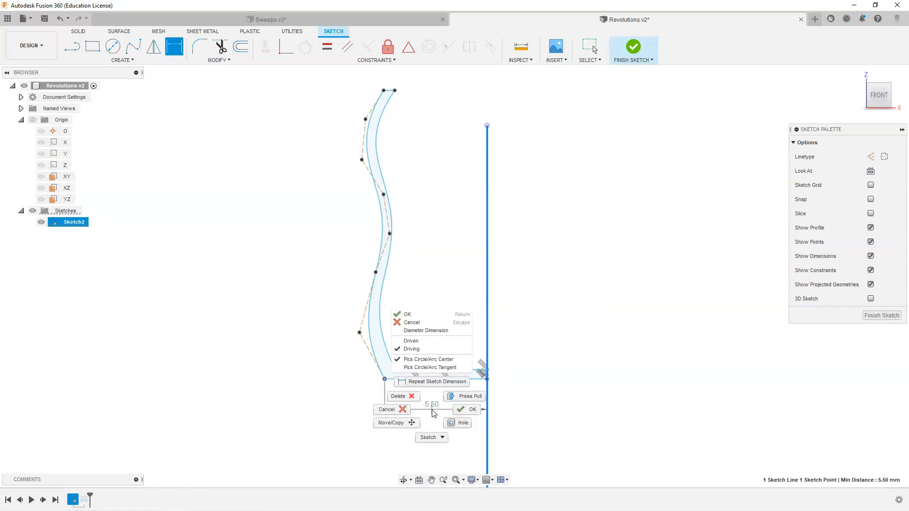
click(444, 335)
click(444, 330)
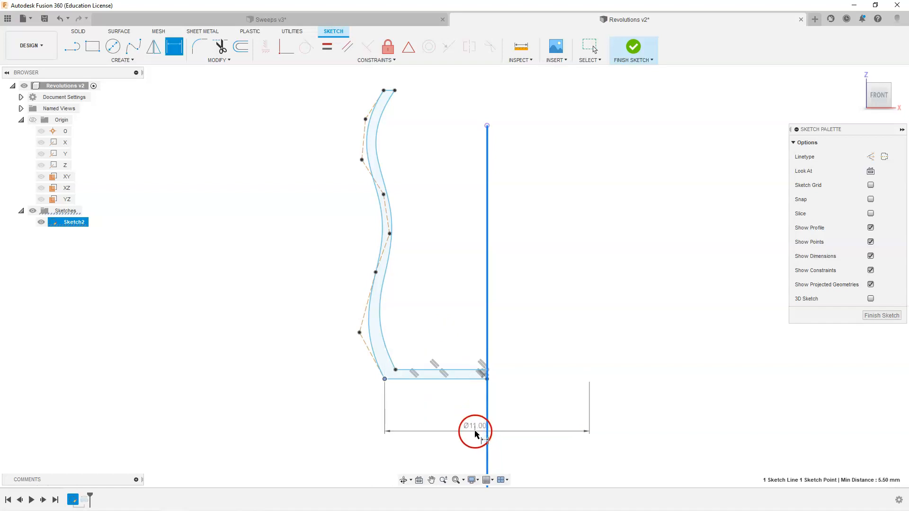
click(467, 421)
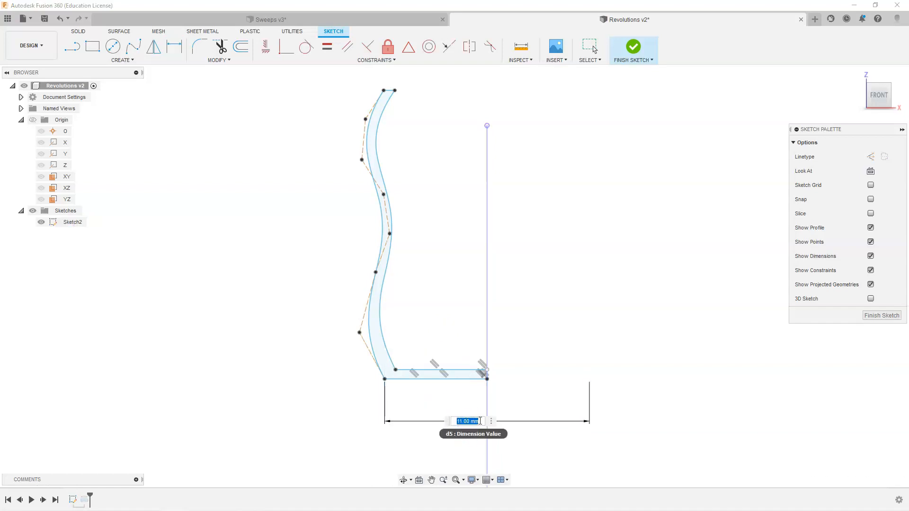
key(Return)
click(562, 409)
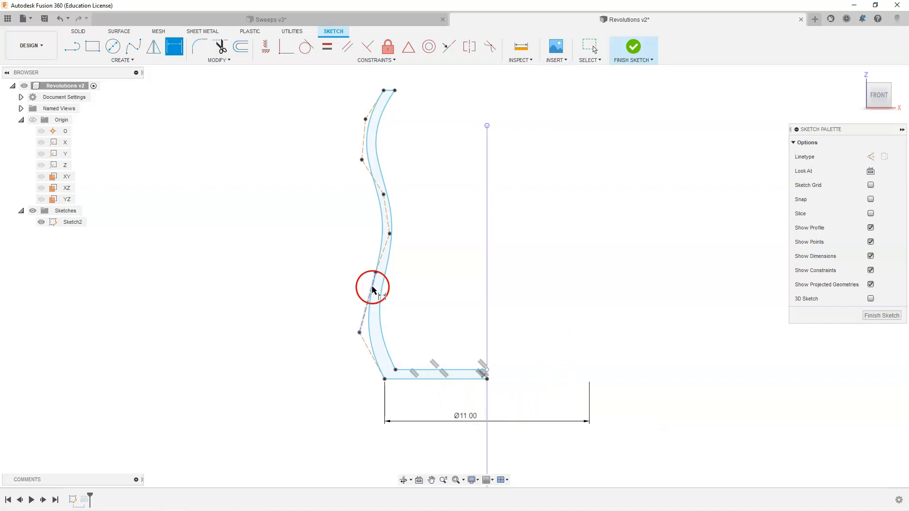
- Add a 9.9 mm diameter dimension between the profile's inner top corner and the axis line, and finish the sketch
scroll(515, 381, down, 1)
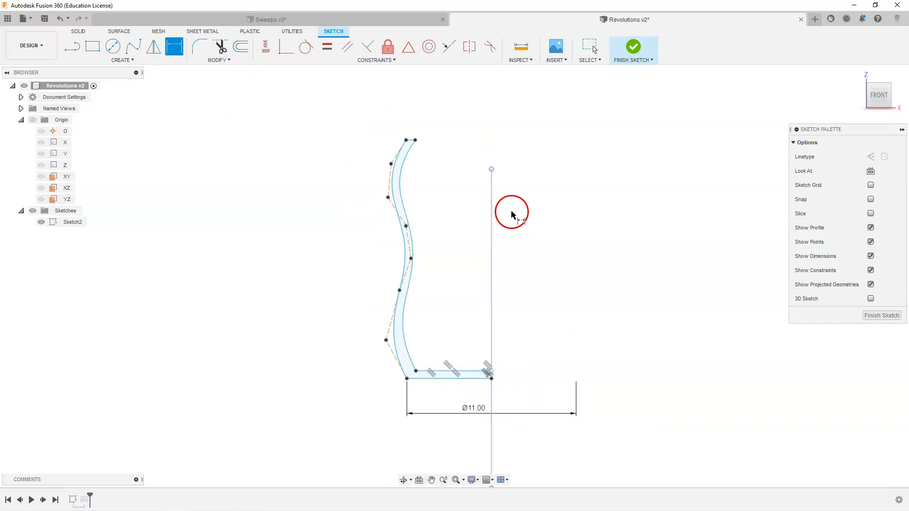
click(492, 179)
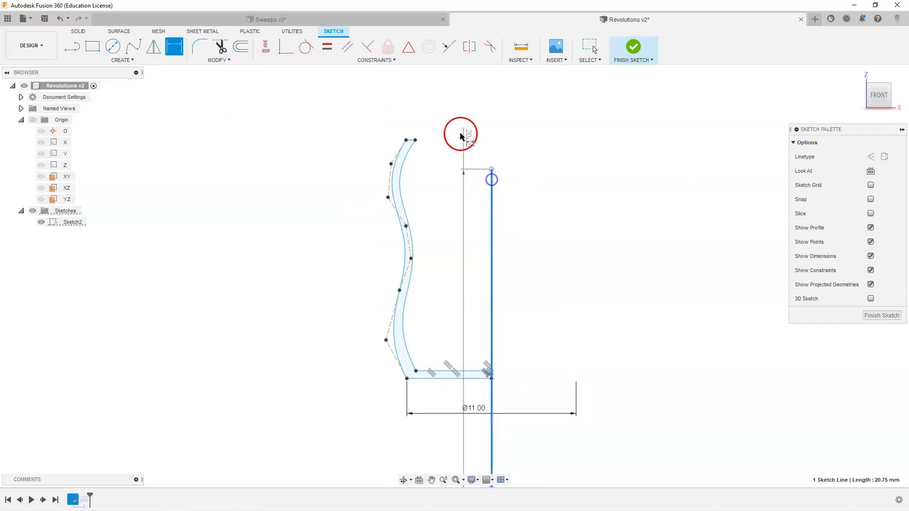
click(415, 140)
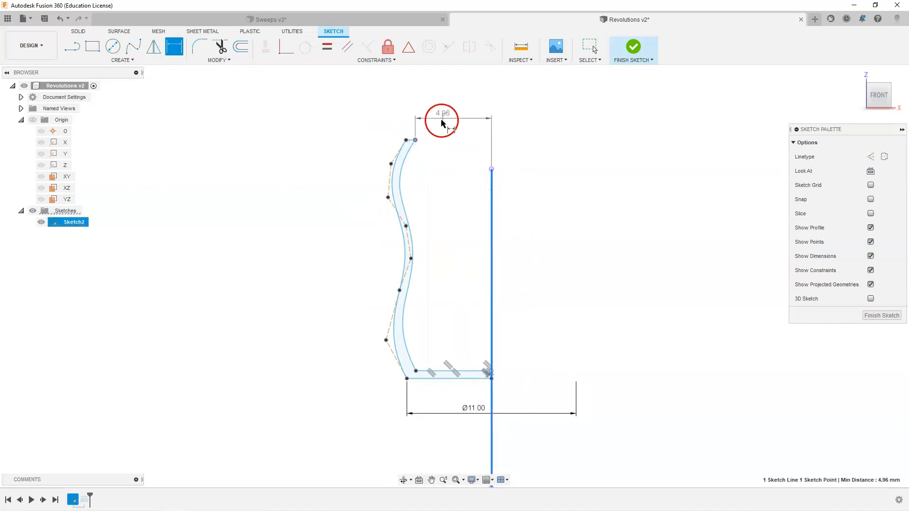
right_click(446, 116)
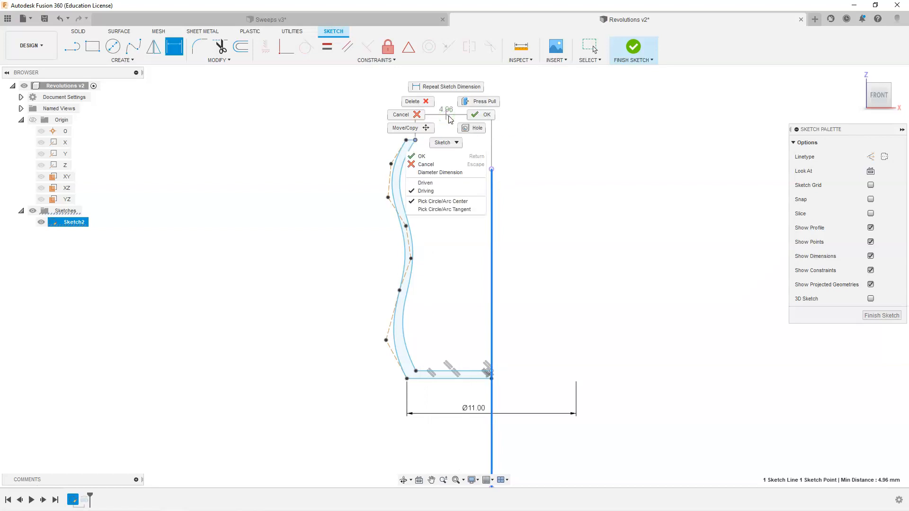
click(457, 172)
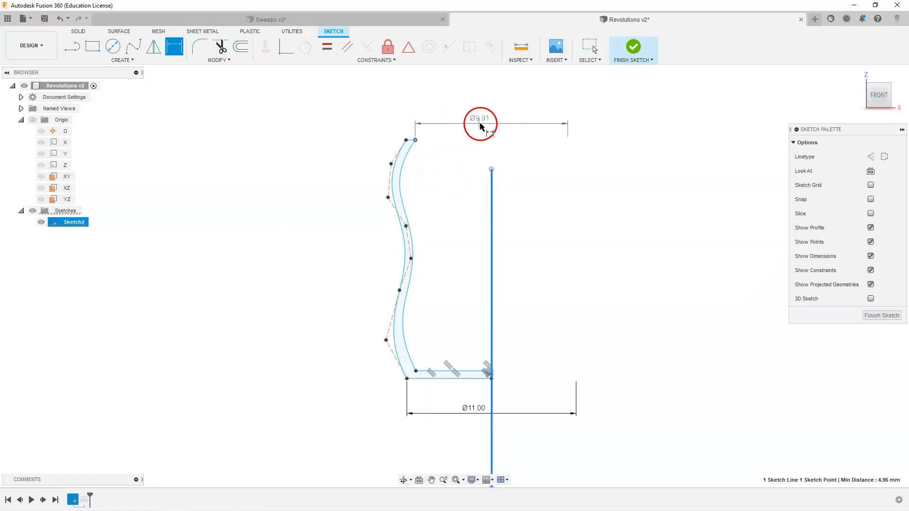
click(483, 119)
text(9.9)
key(Return)
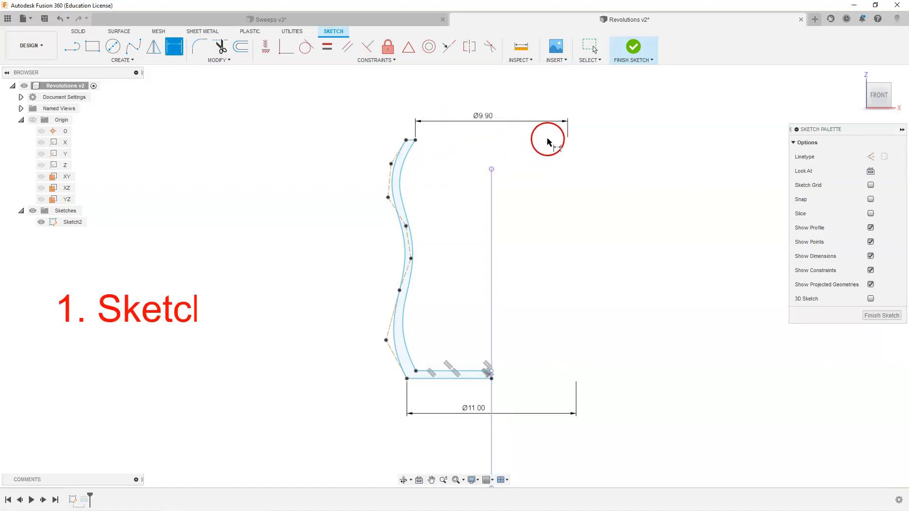
click(633, 47)
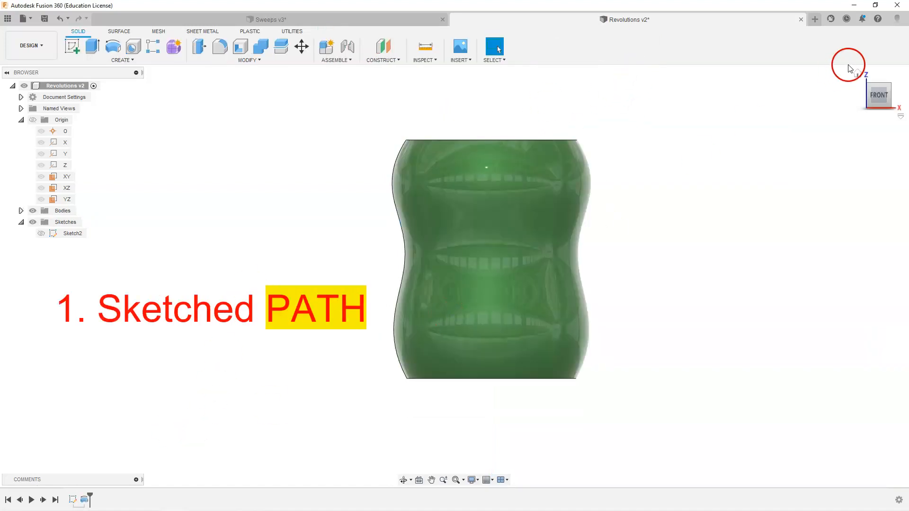
click(857, 72)
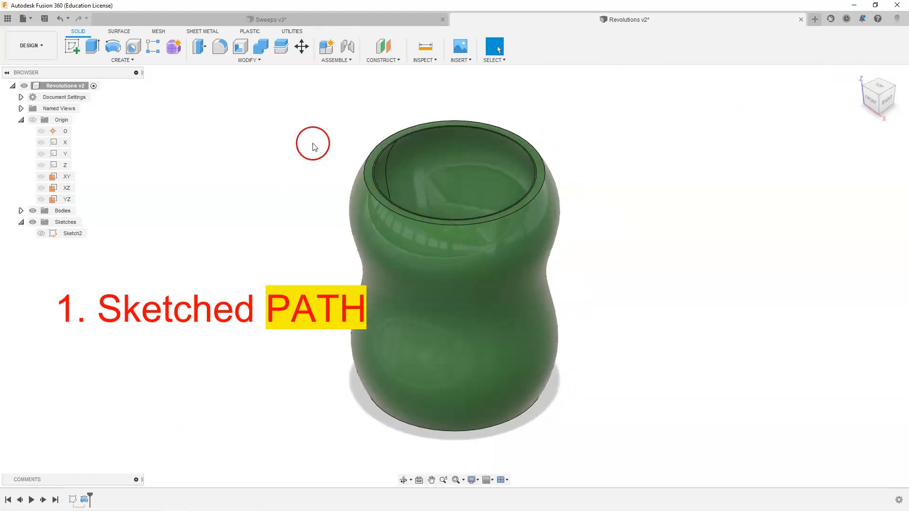
- Look at the bodies in the Sweeps design and return to the Revolutions design
click(287, 19)
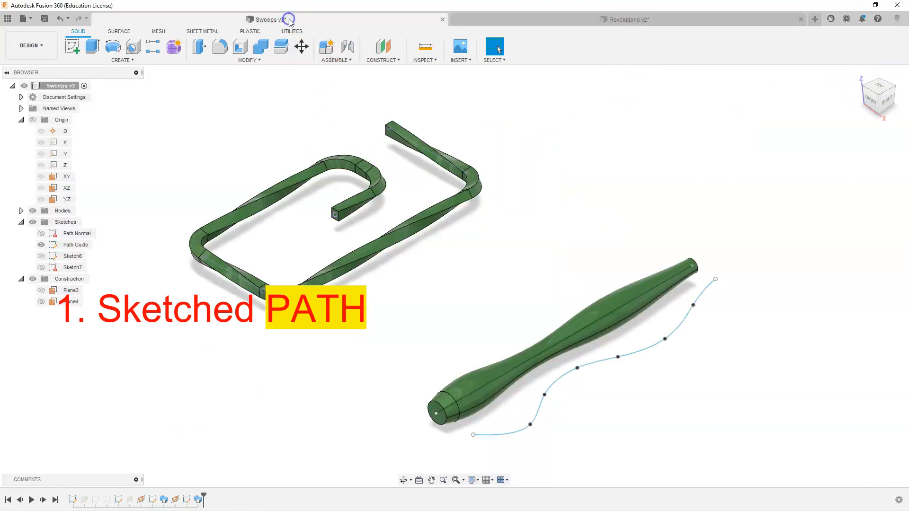
click(521, 20)
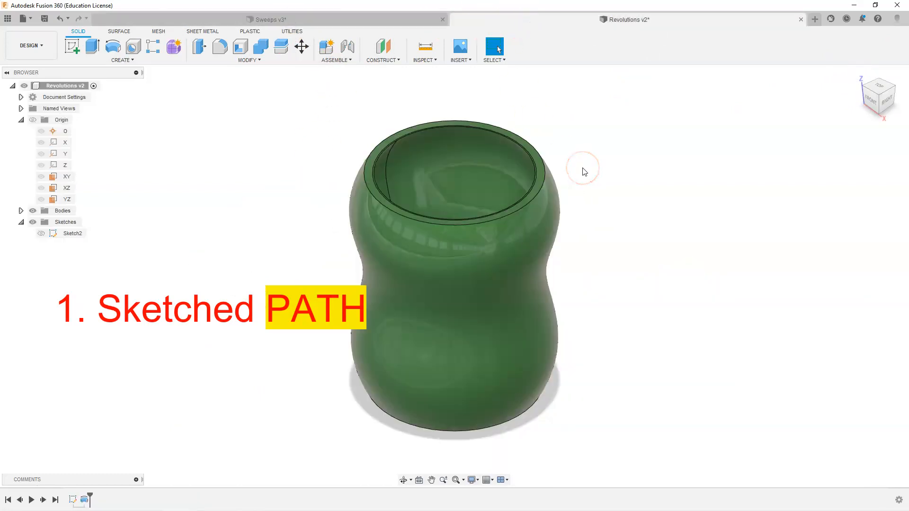